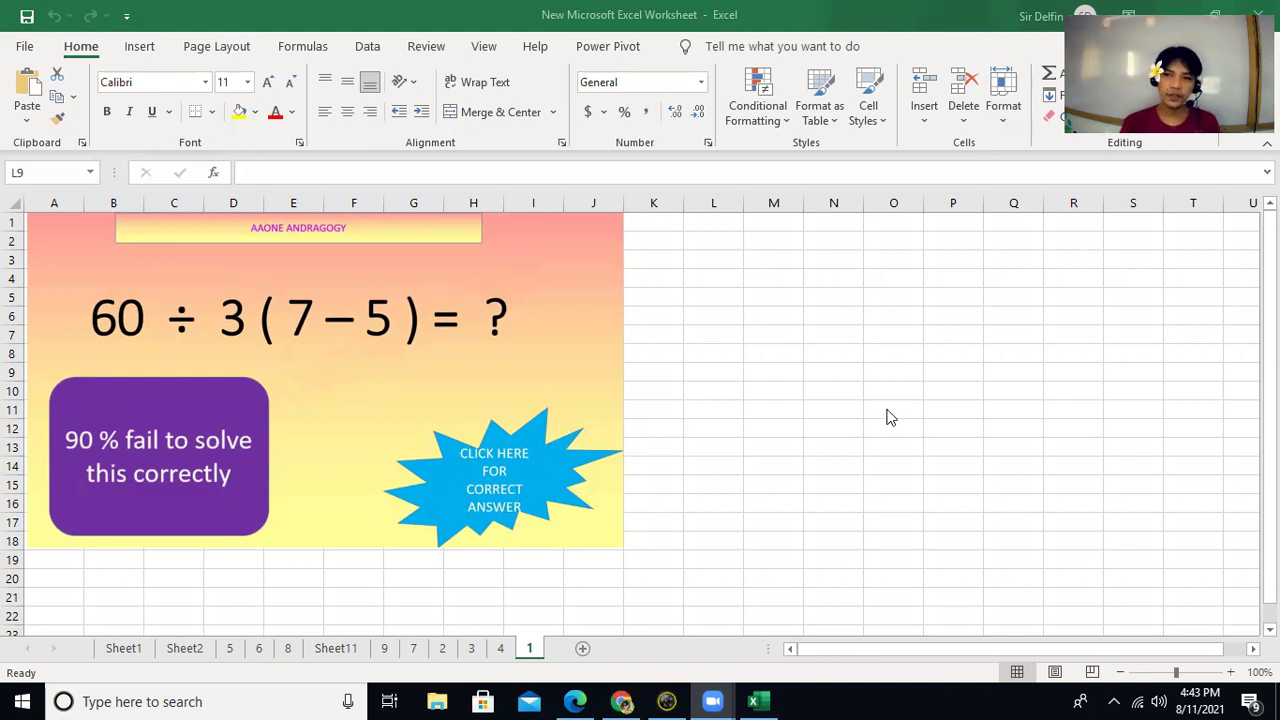
Merge A19:J22 below the puzzle into one cell with 20-point font.
{"action": "left_click", "coordinate": [805, 422]}
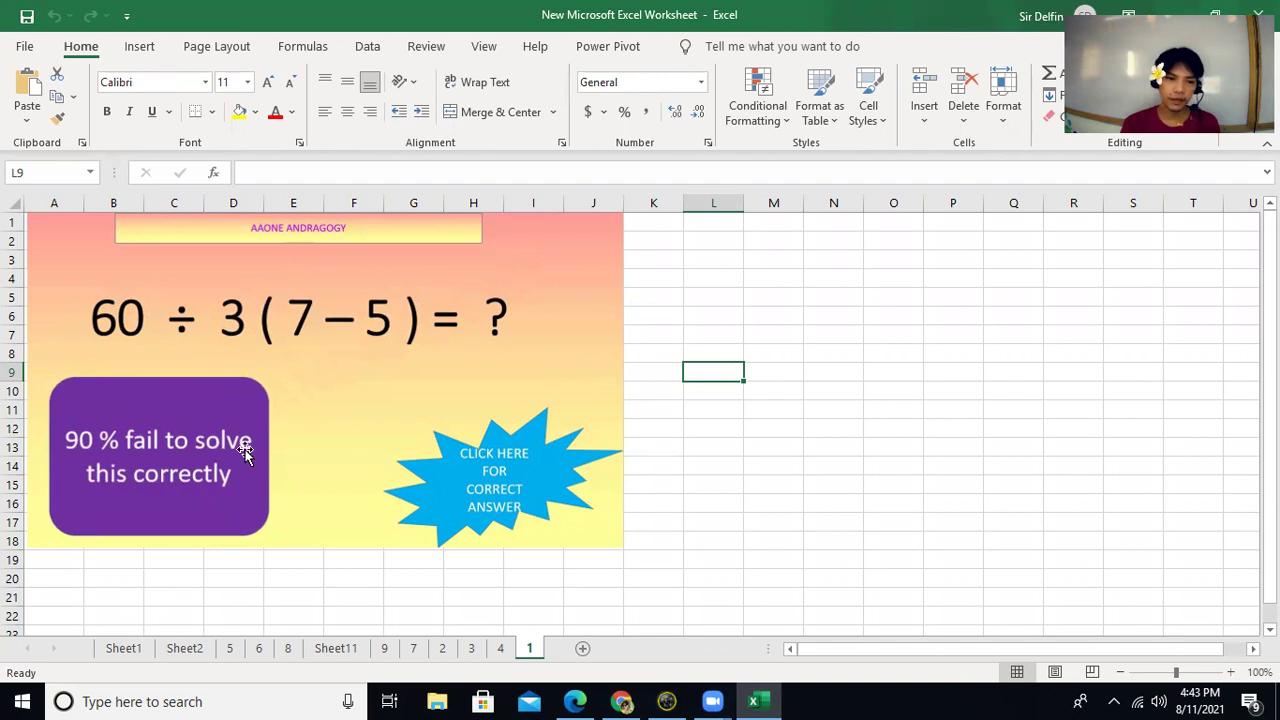
{"action": "left_click_drag", "start_coordinate": [55, 560], "coordinate": [617, 623]}
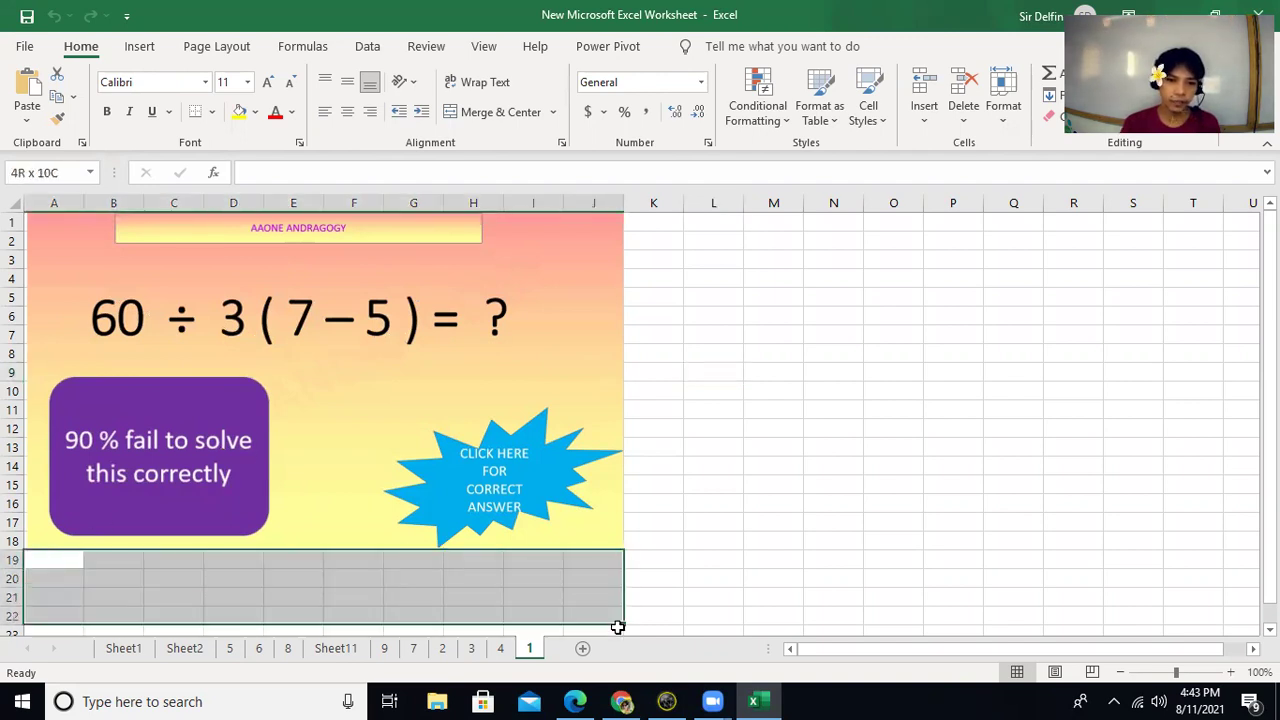
{"action": "left_click", "coordinate": [500, 111]}
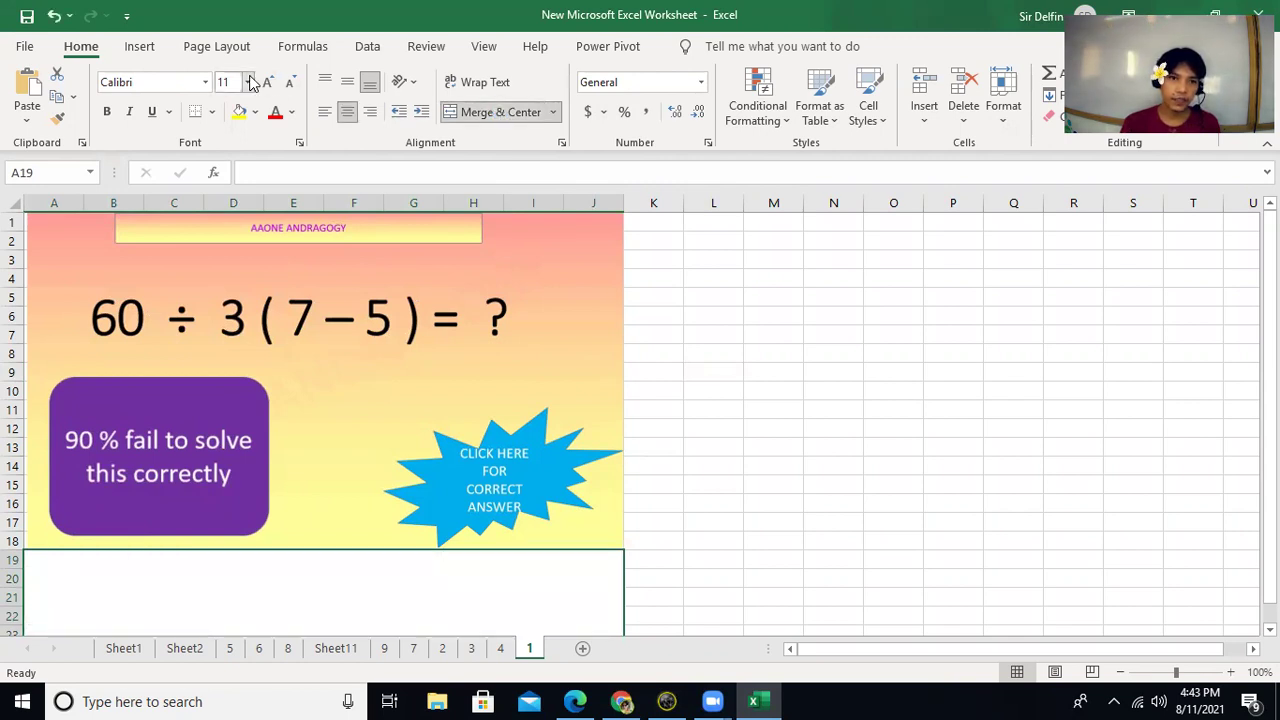
{"action": "left_click", "coordinate": [249, 82]}
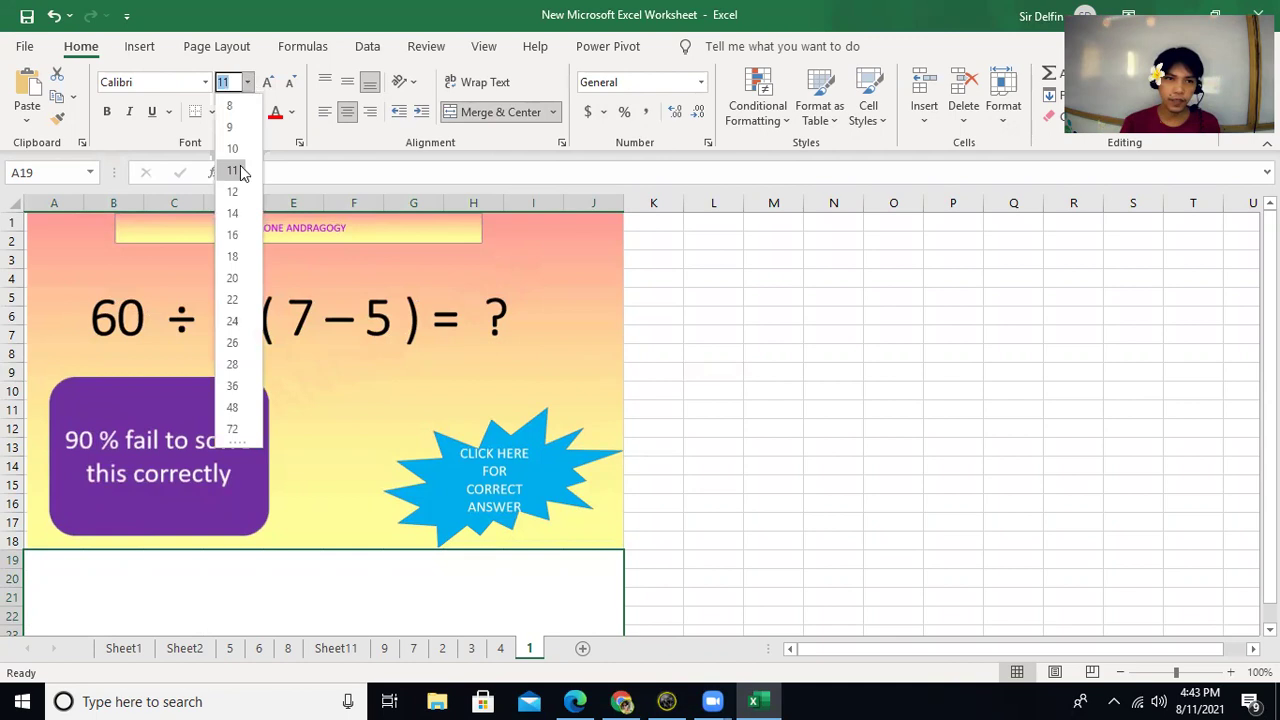
{"action": "left_click", "coordinate": [232, 279]}
{"action": "left_click", "coordinate": [363, 563]}
{"action": "key", "text": "Escape"}
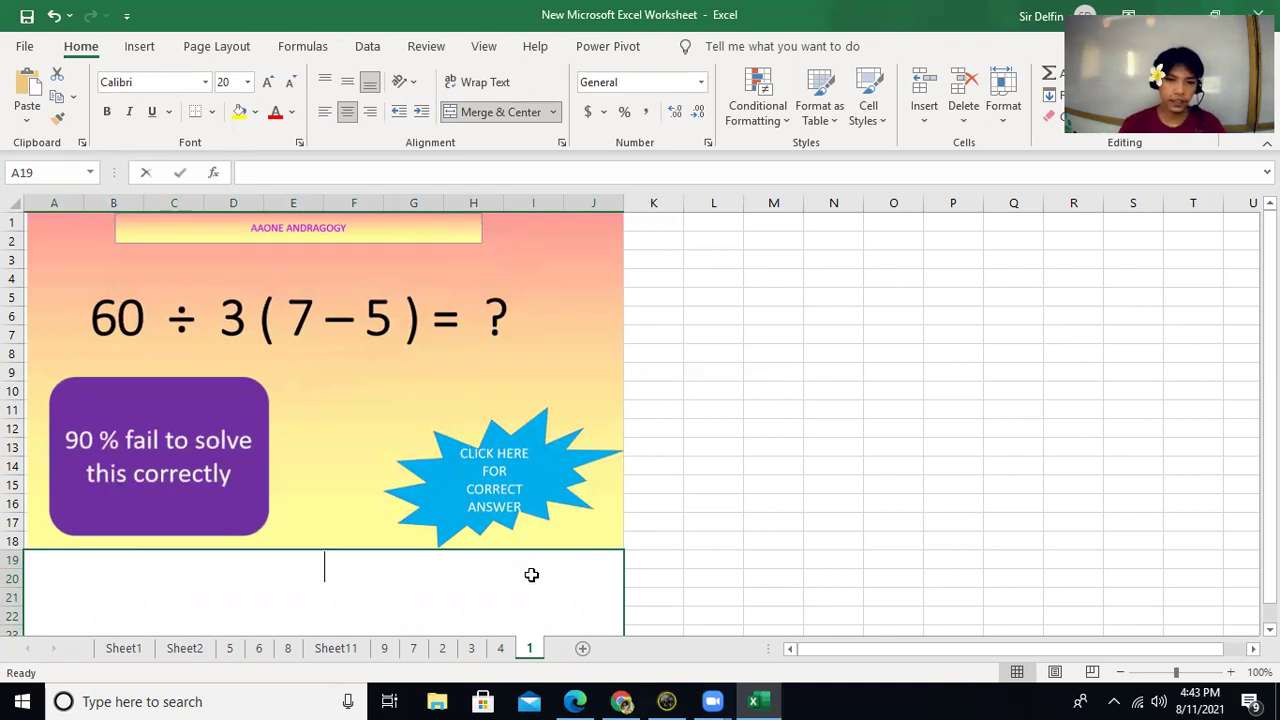
Enter =60/(3*(7-5)) in the merged cell so it shows the answer 10.
{"action": "type", "text": "=60"}
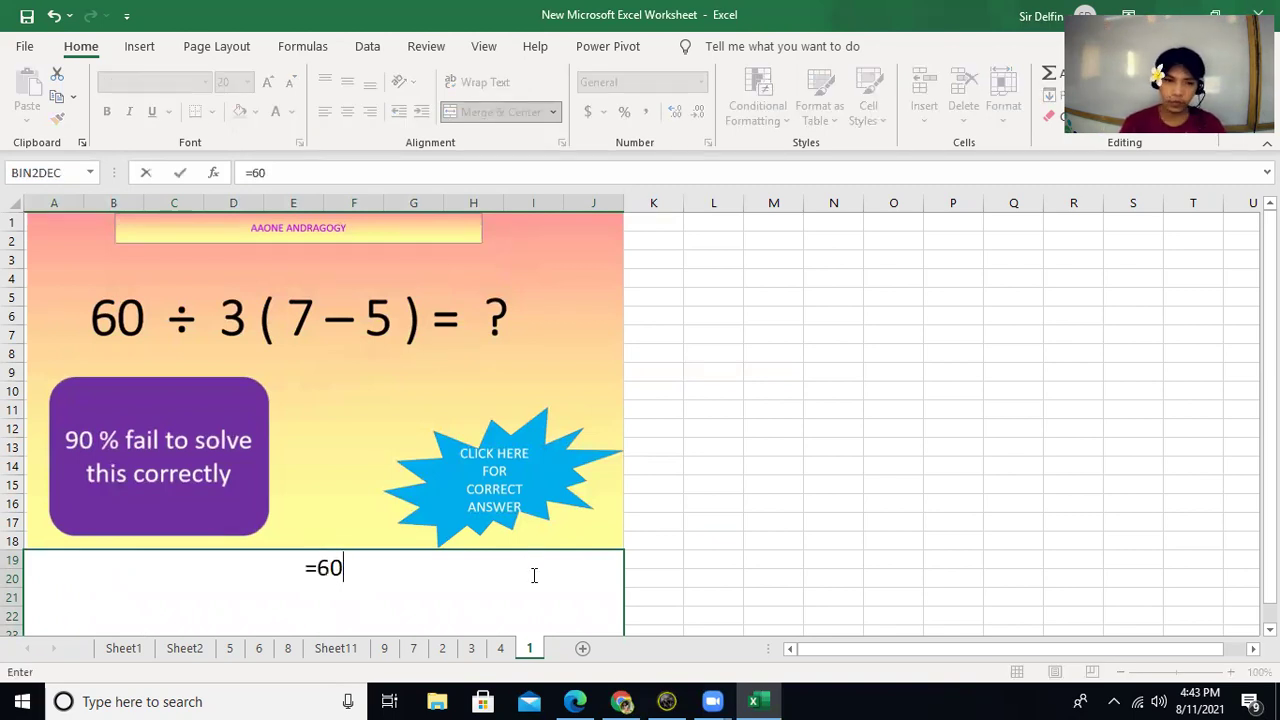
{"action": "type", "text": "/"}
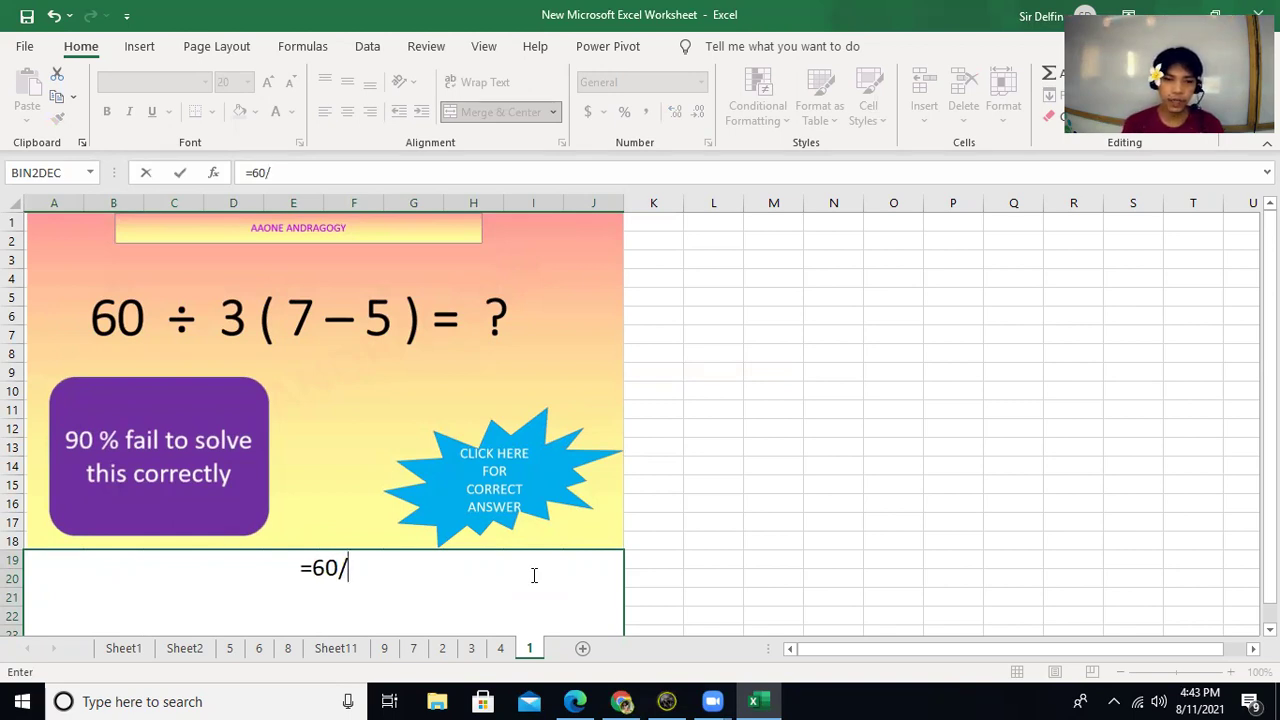
{"action": "type", "text": "("}
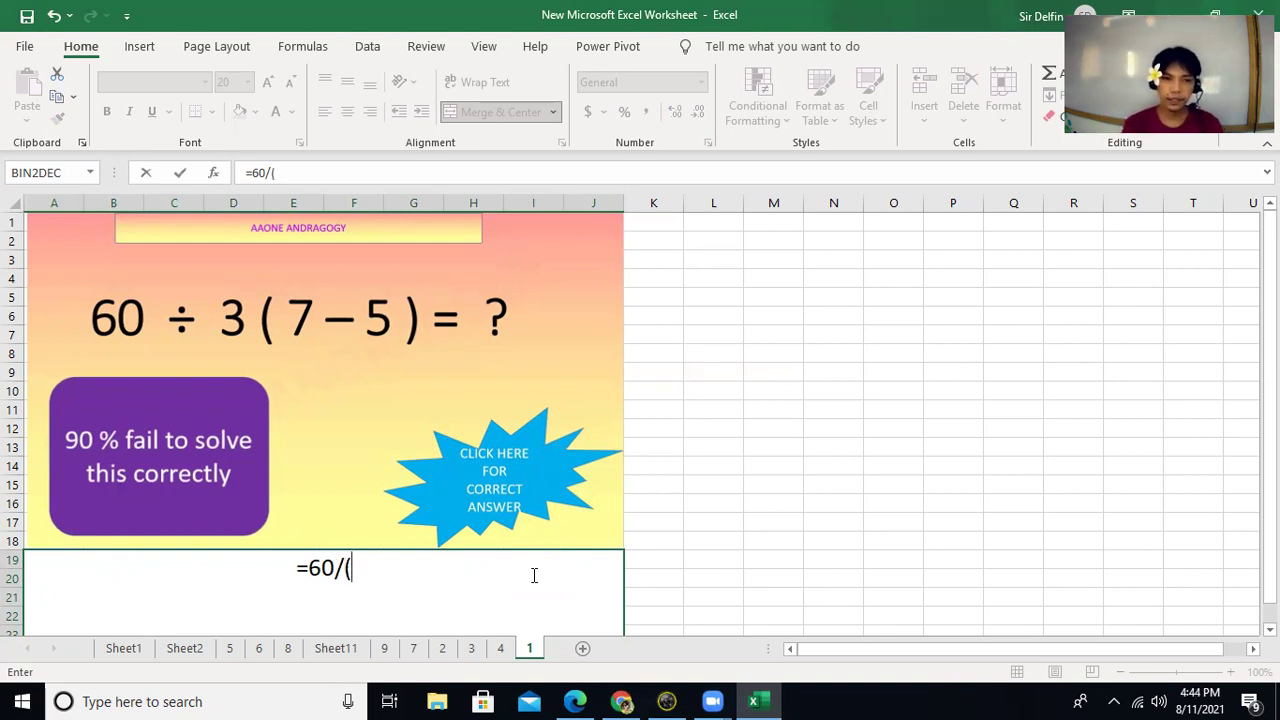
{"action": "type", "text": "3"}
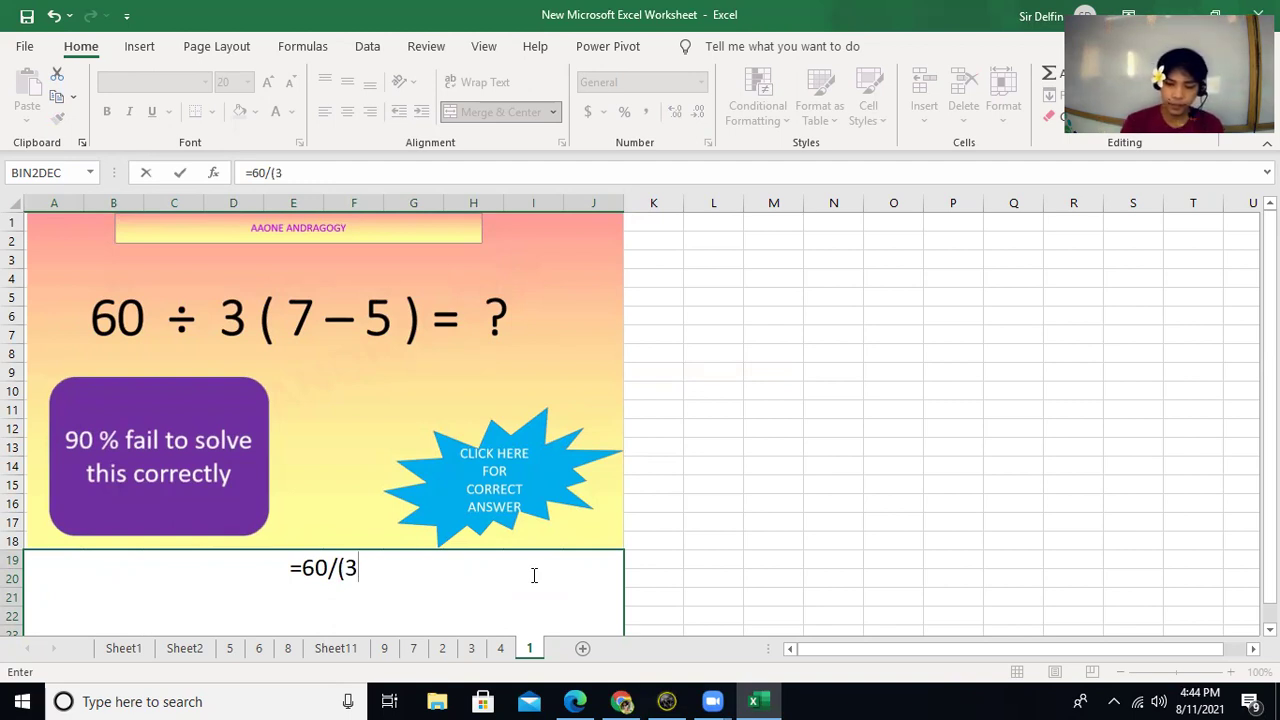
{"action": "type", "text": "*"}
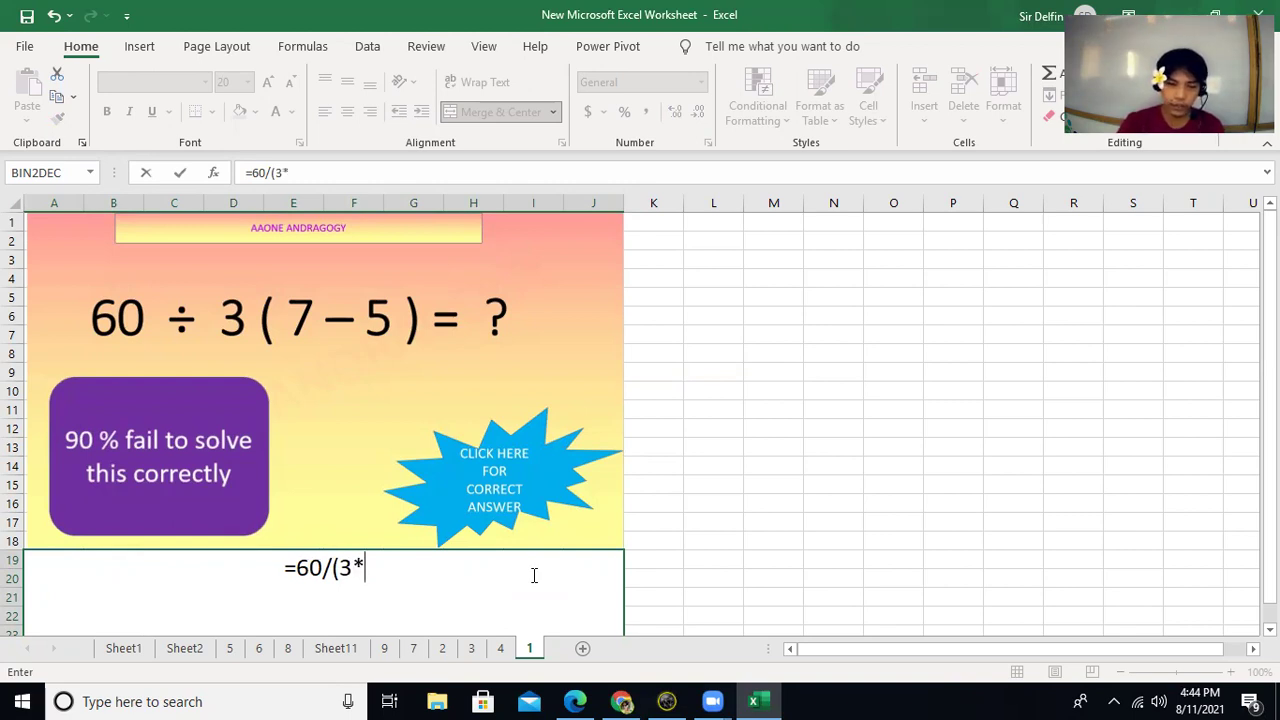
{"action": "type", "text": "("}
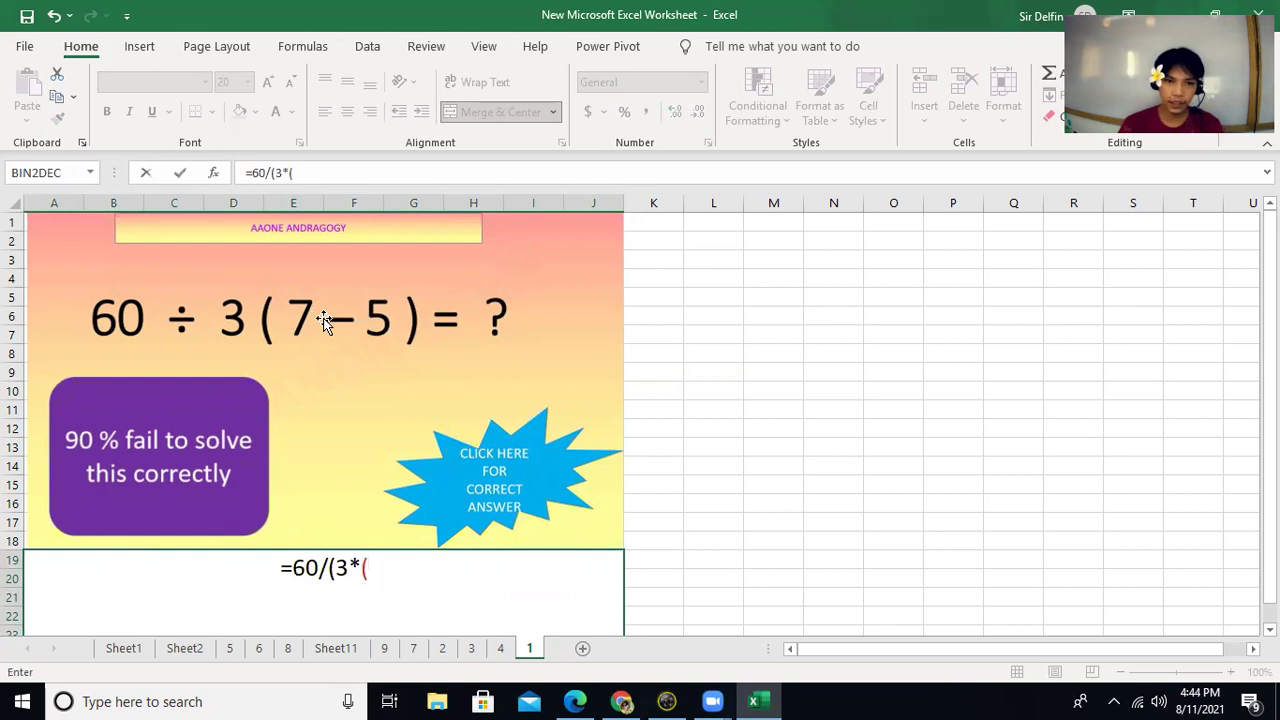
{"action": "type", "text": "7"}
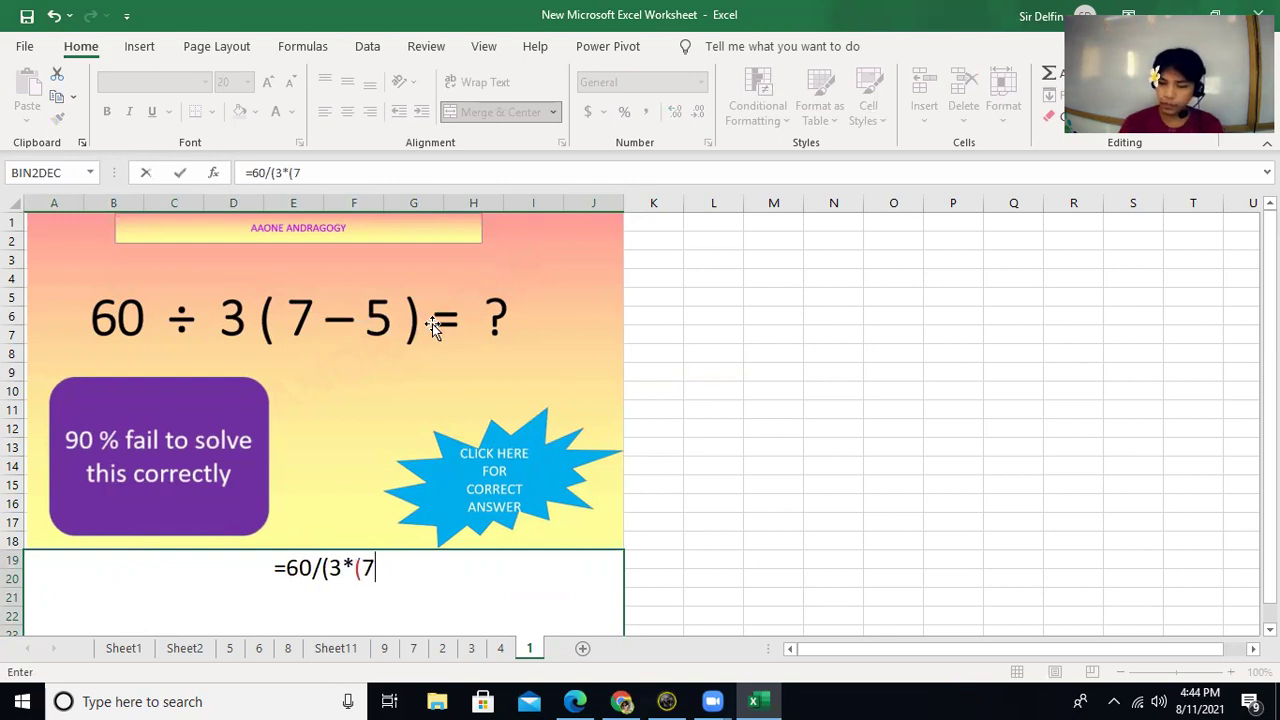
{"action": "type", "text": "-5"}
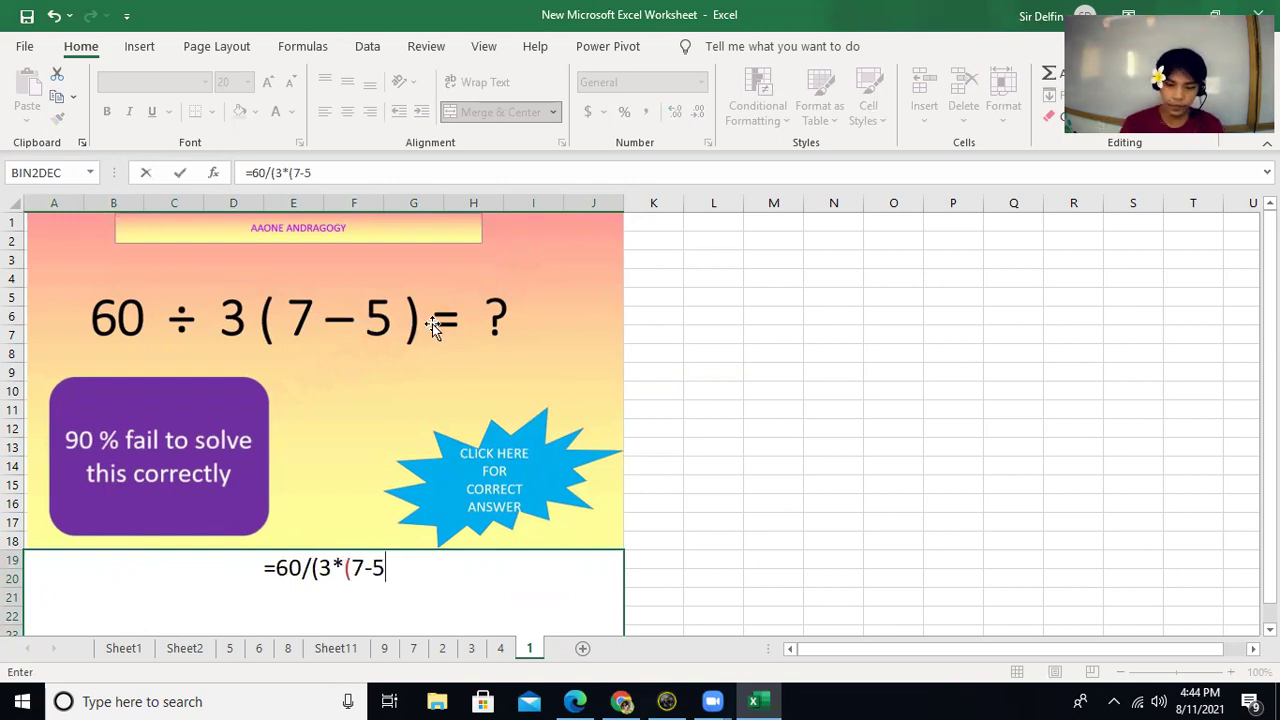
{"action": "type", "text": ")"}
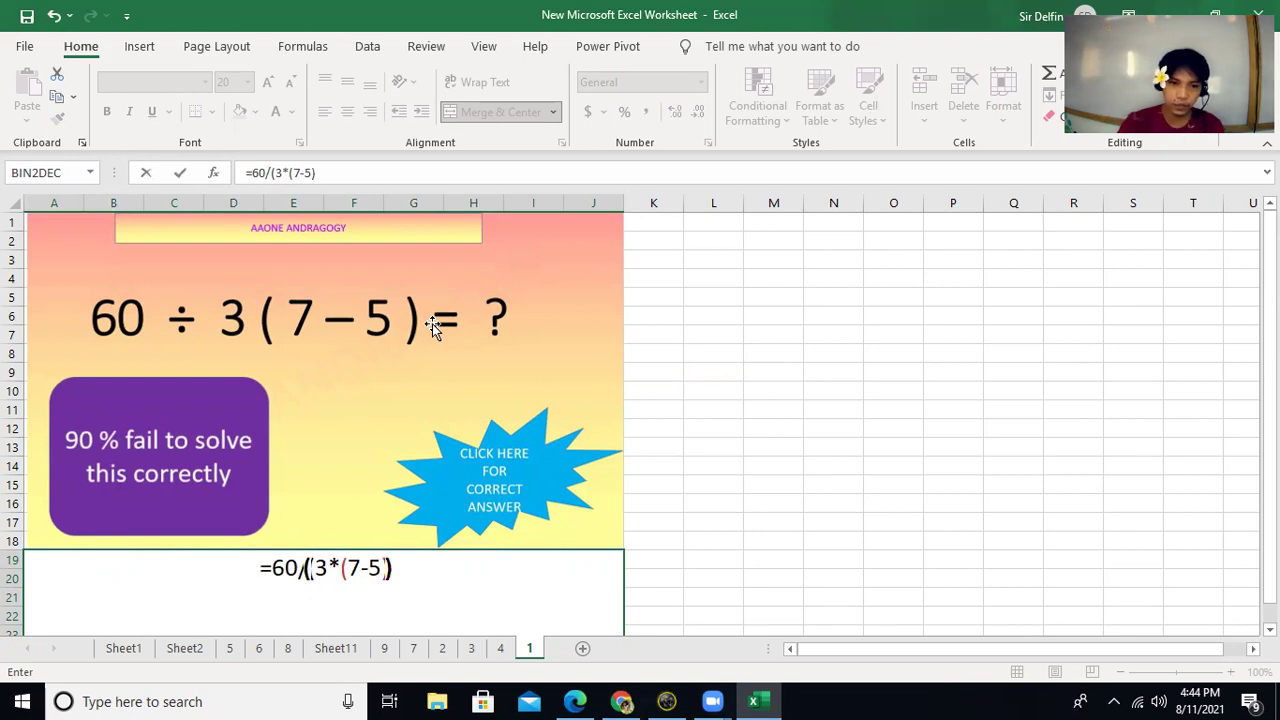
{"action": "type", "text": ")"}
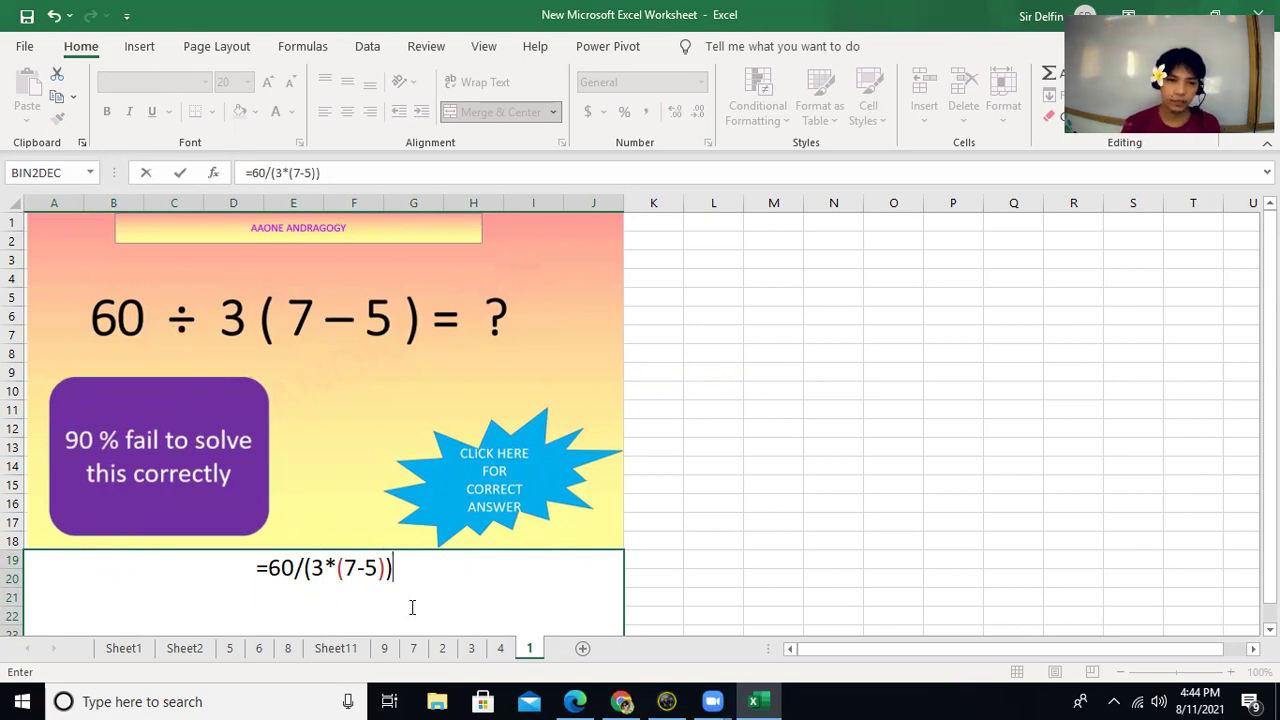
{"action": "key", "text": "Return"}
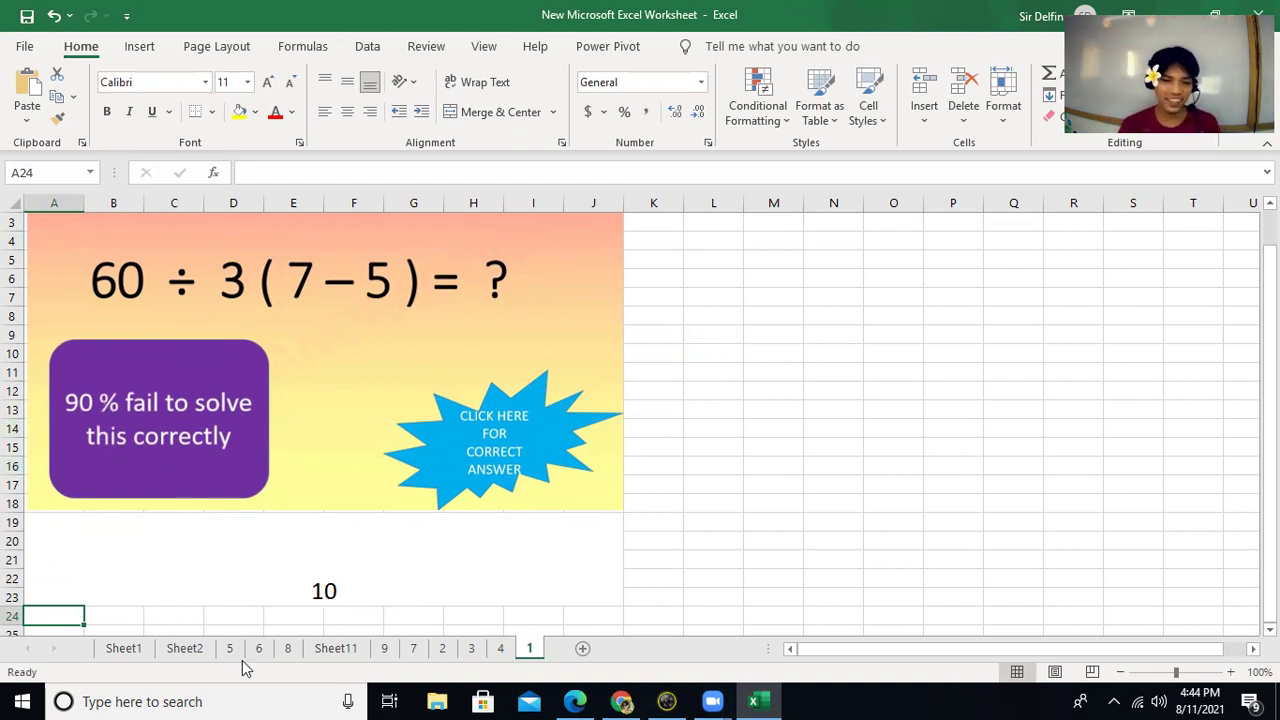
On sheet 2, merge C12:N16 below the 8÷2(2+2) puzzle into one cell.
{"action": "left_click", "coordinate": [440, 650]}
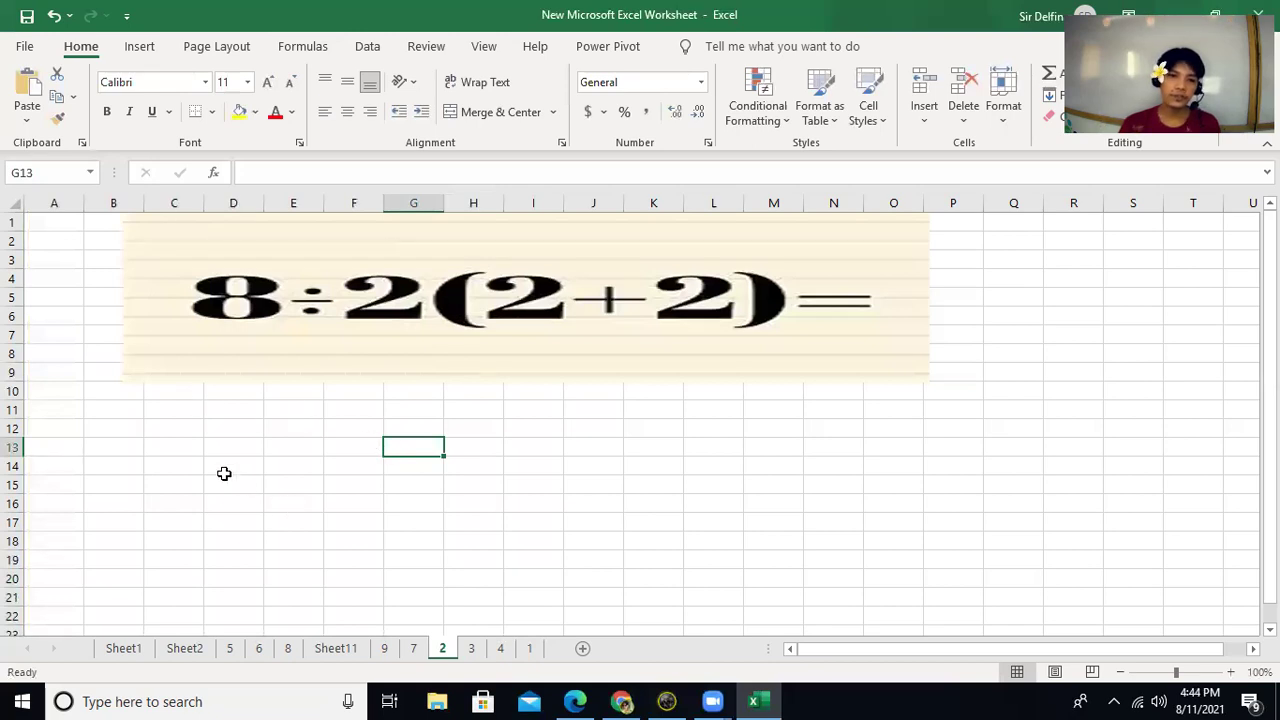
{"action": "left_click_drag", "start_coordinate": [164, 425], "coordinate": [840, 522]}
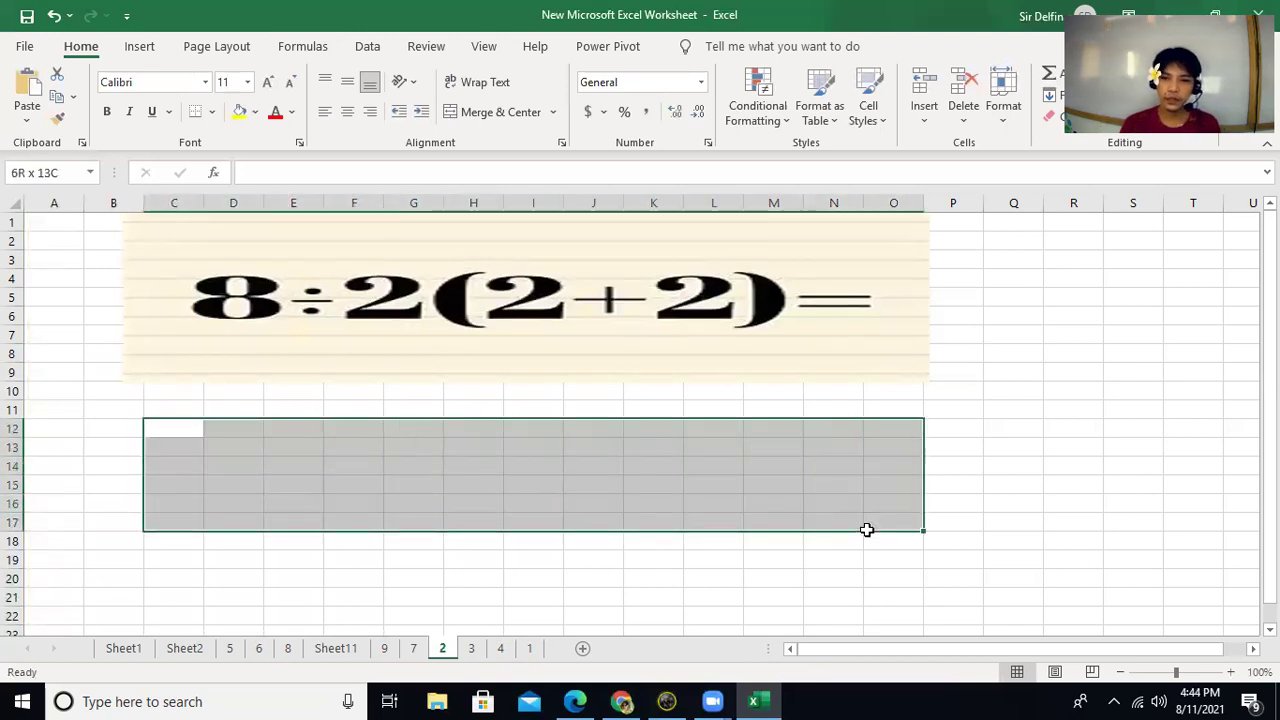
{"action": "left_click_drag", "start_coordinate": [881, 483], "coordinate": [857, 498]}
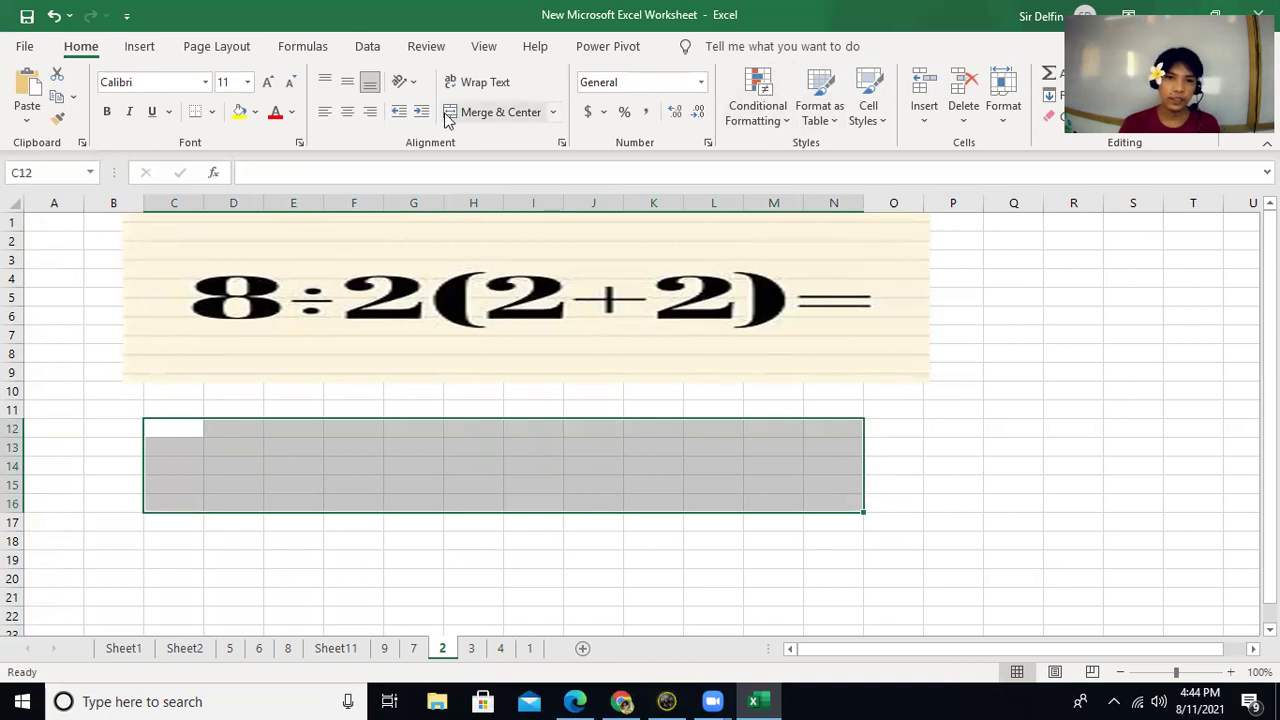
{"action": "left_click", "coordinate": [501, 112]}
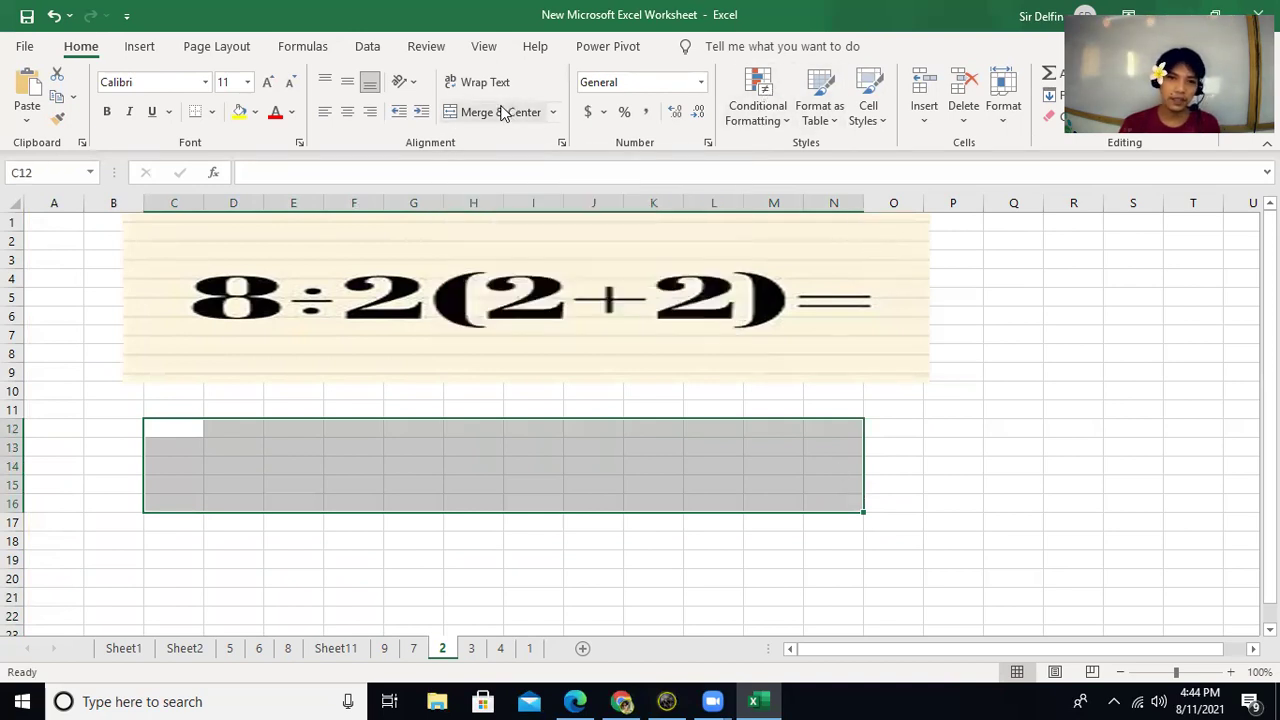
{"action": "left_click", "coordinate": [553, 558]}
{"action": "left_click", "coordinate": [554, 485]}
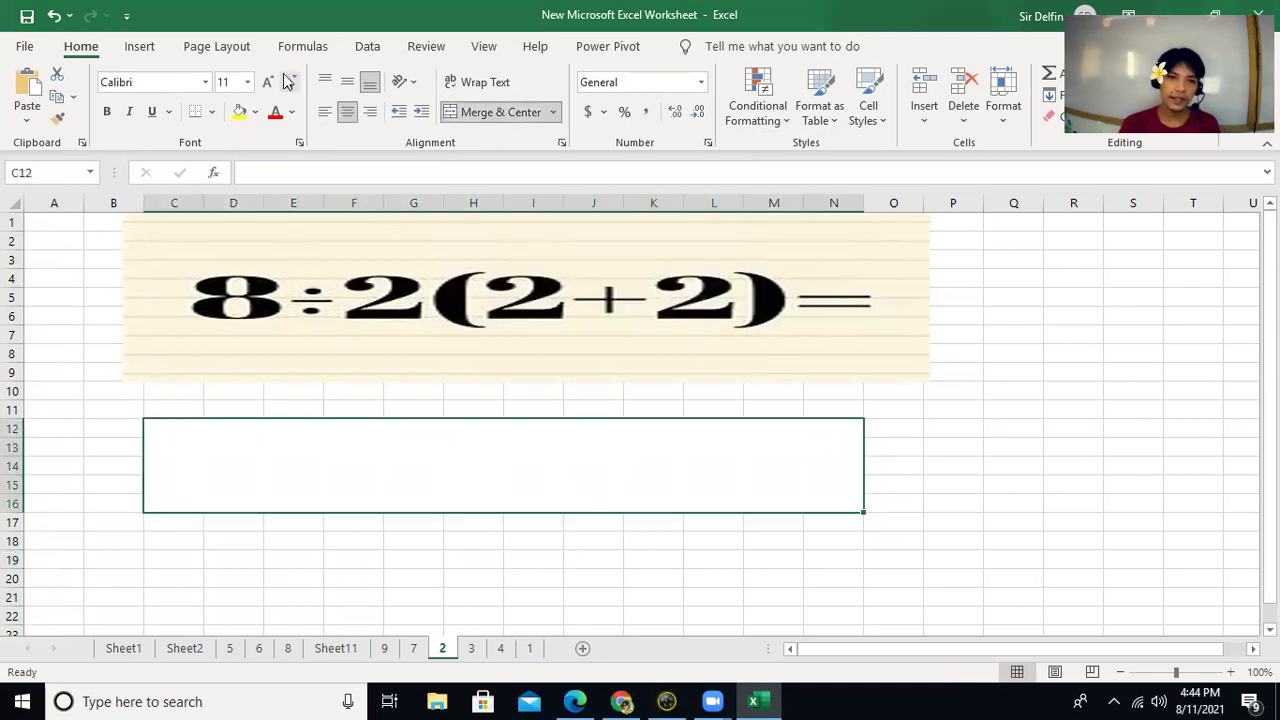
Set the merged answer cell's font size to 36.
{"action": "left_click", "coordinate": [247, 82]}
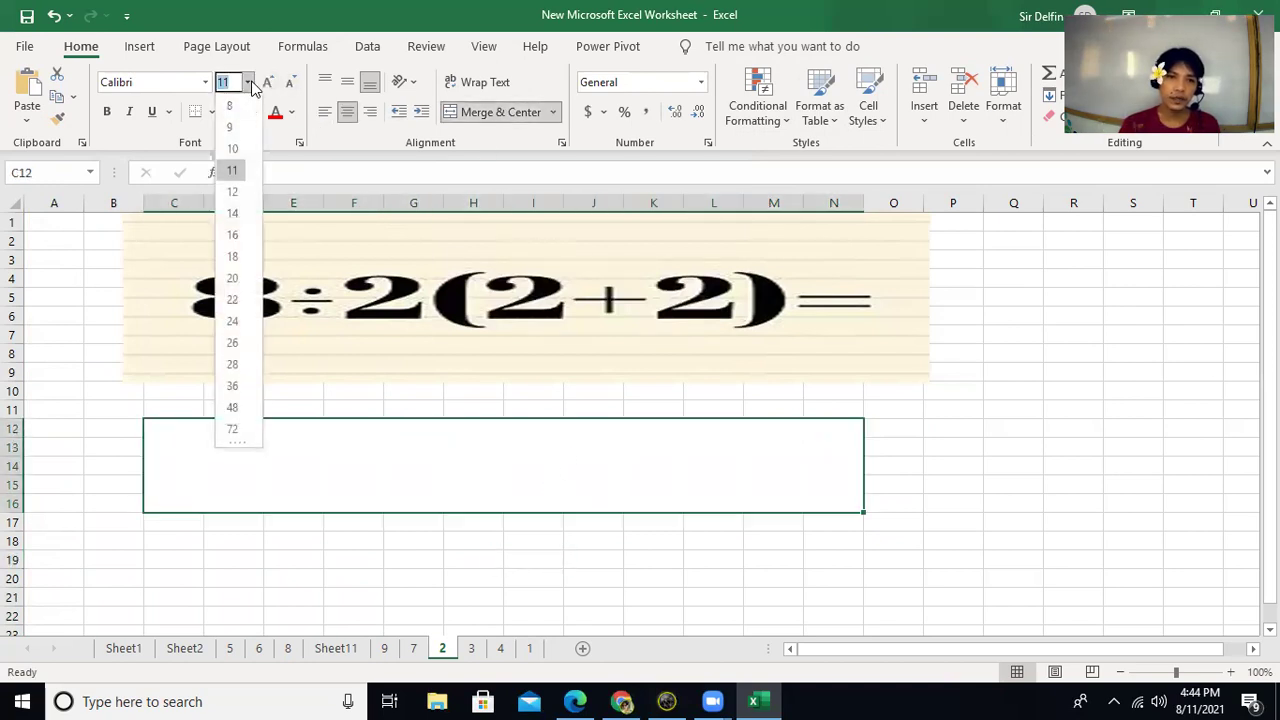
{"action": "left_click", "coordinate": [231, 278]}
{"action": "left_click", "coordinate": [408, 577]}
{"action": "left_click", "coordinate": [477, 457]}
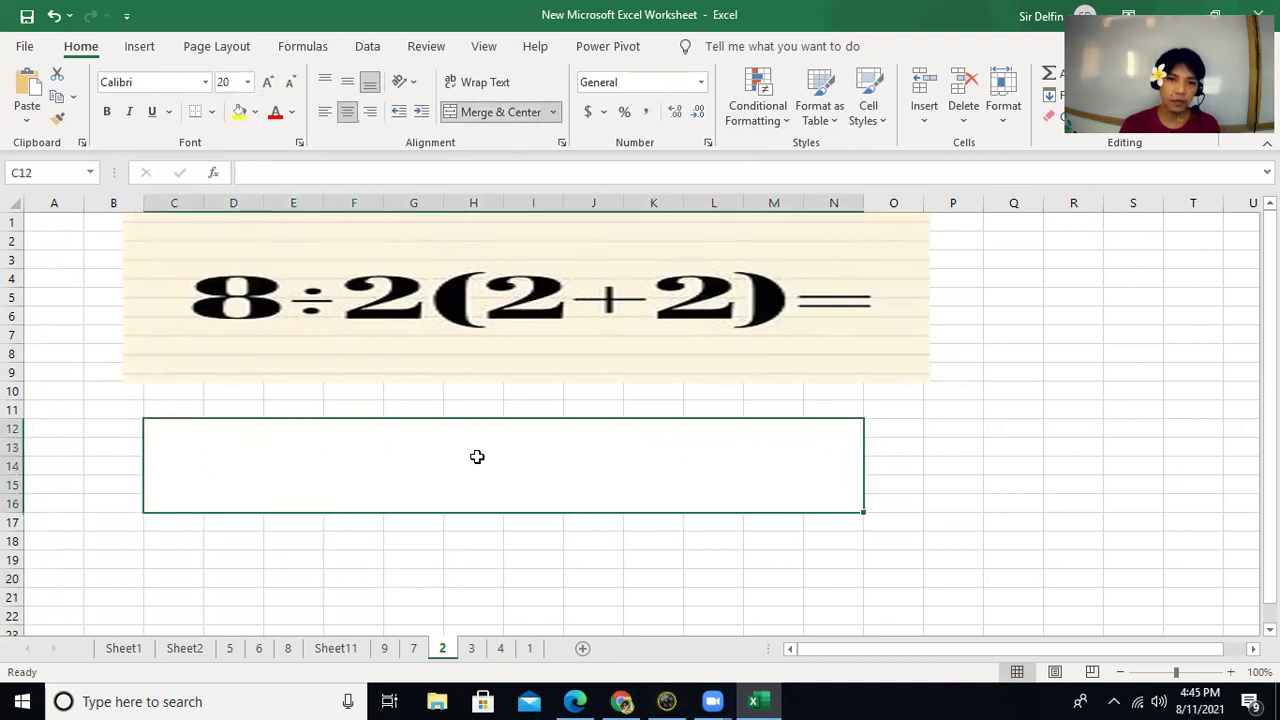
{"action": "type", "text": "="}
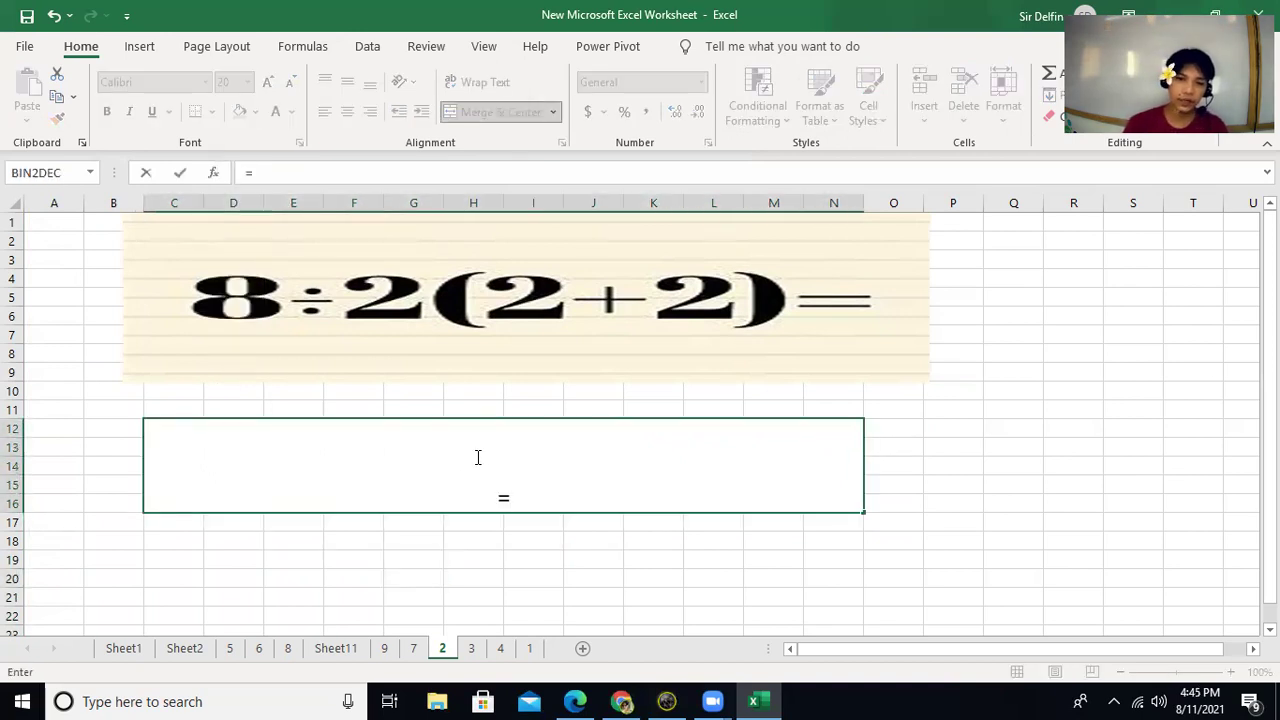
{"action": "key", "text": "Escape"}
{"action": "left_click", "coordinate": [523, 606]}
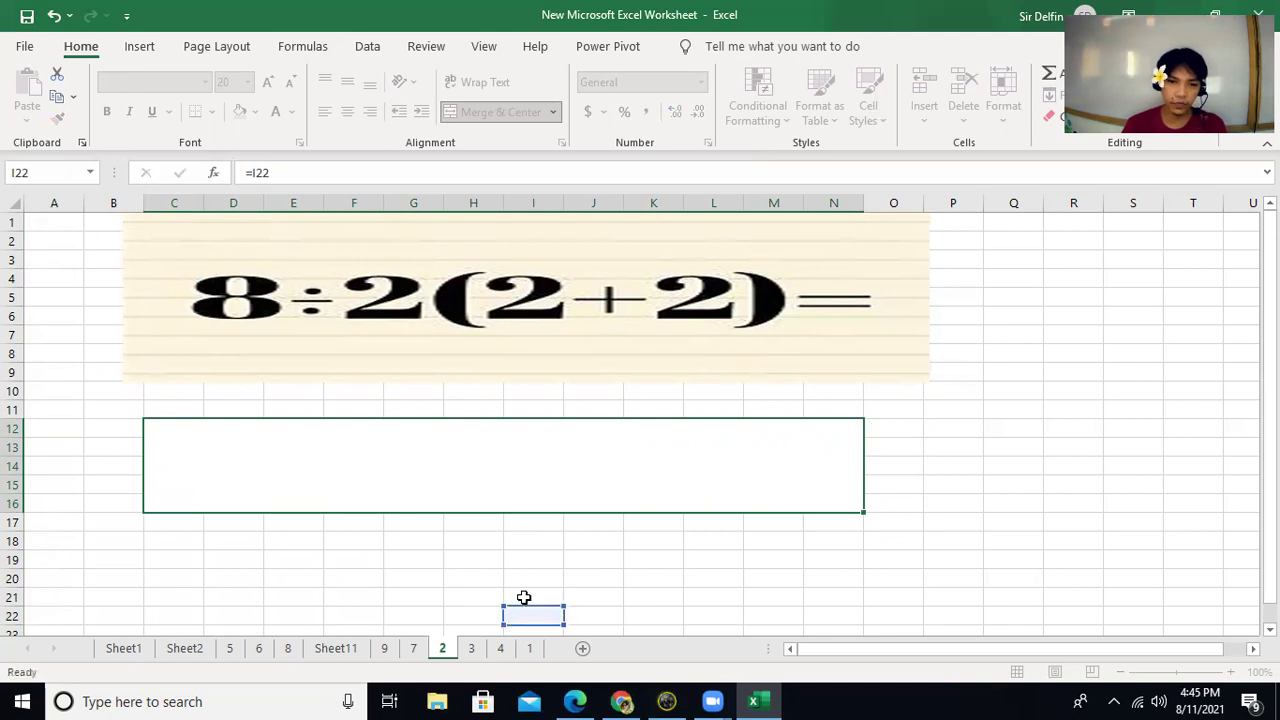
{"action": "left_click", "coordinate": [531, 501]}
{"action": "left_click", "coordinate": [247, 82]}
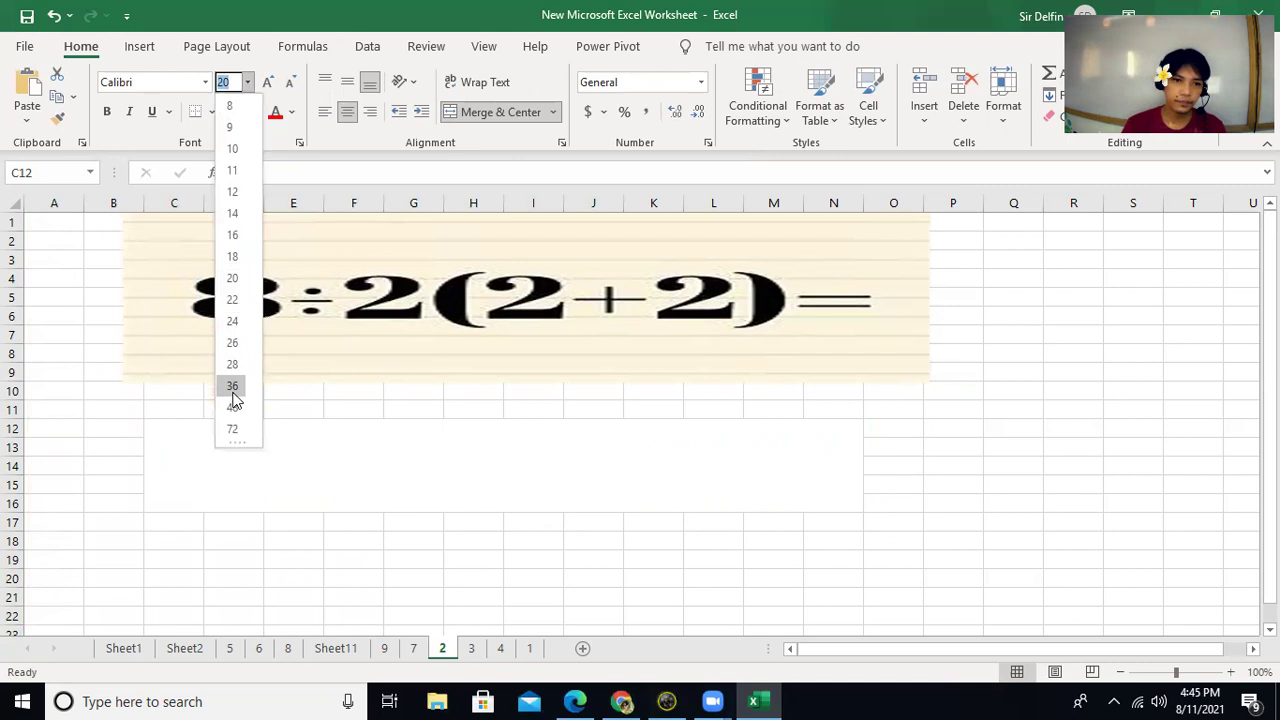
{"action": "left_click", "coordinate": [232, 385]}
{"action": "left_click", "coordinate": [280, 594]}
{"action": "left_click", "coordinate": [383, 480]}
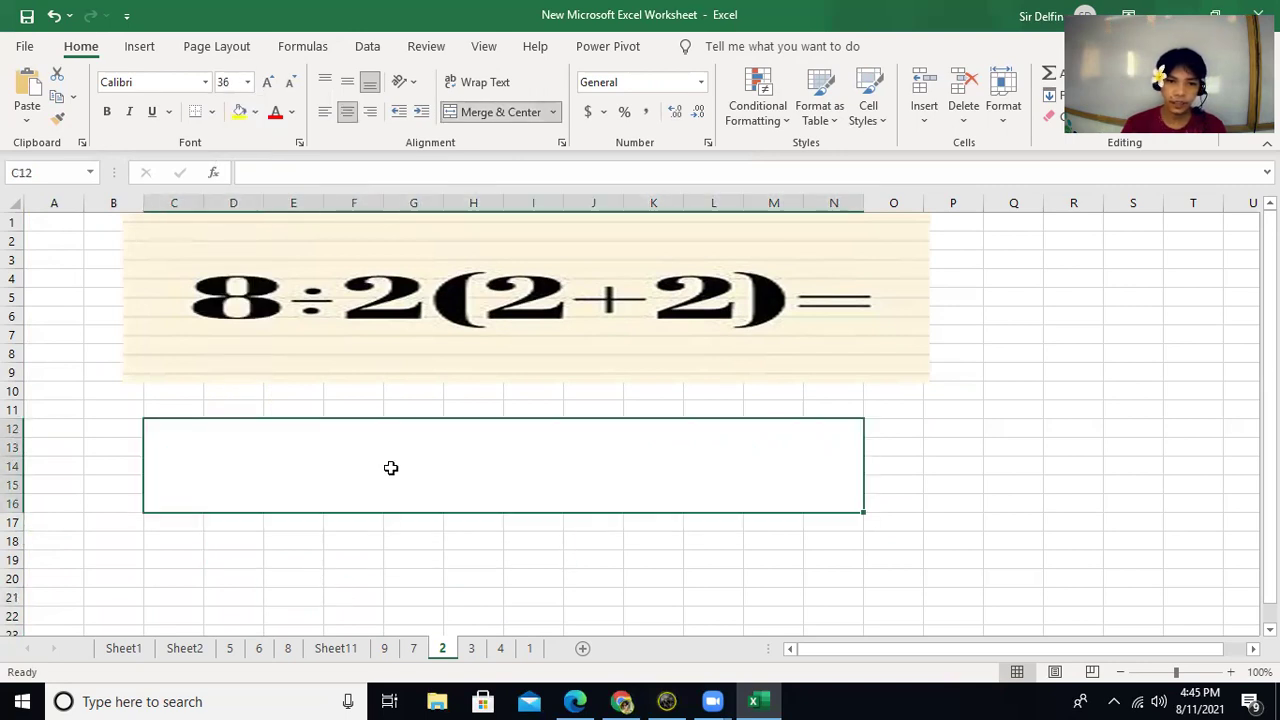
Enter =8/(2*(2+2)) in the merged cell on sheet 2, displaying 1.
{"action": "type", "text": "="}
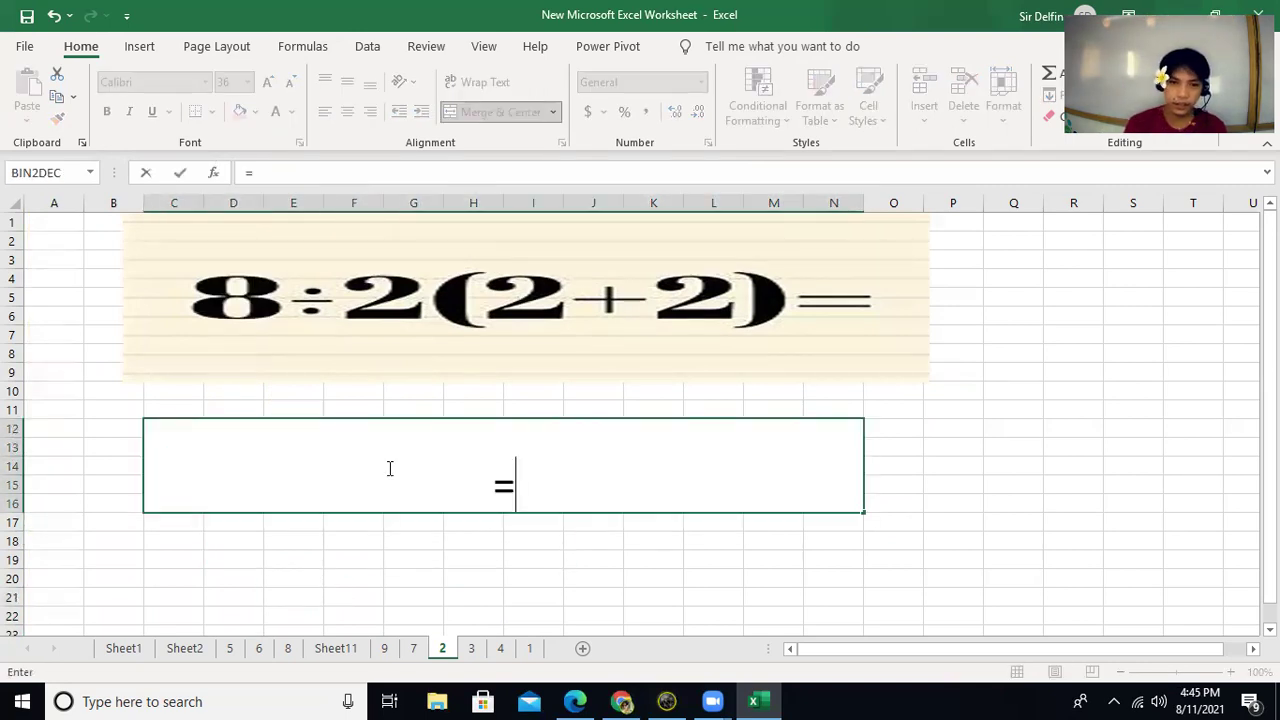
{"action": "type", "text": "8"}
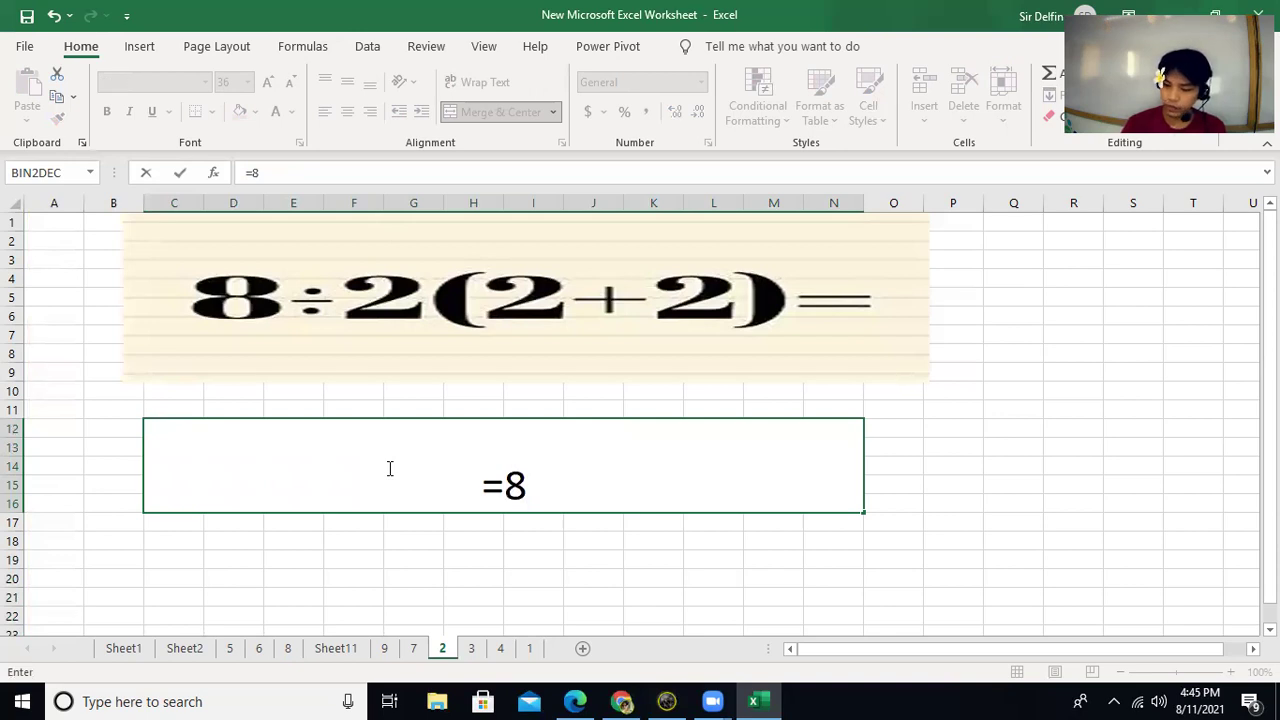
{"action": "type", "text": "/"}
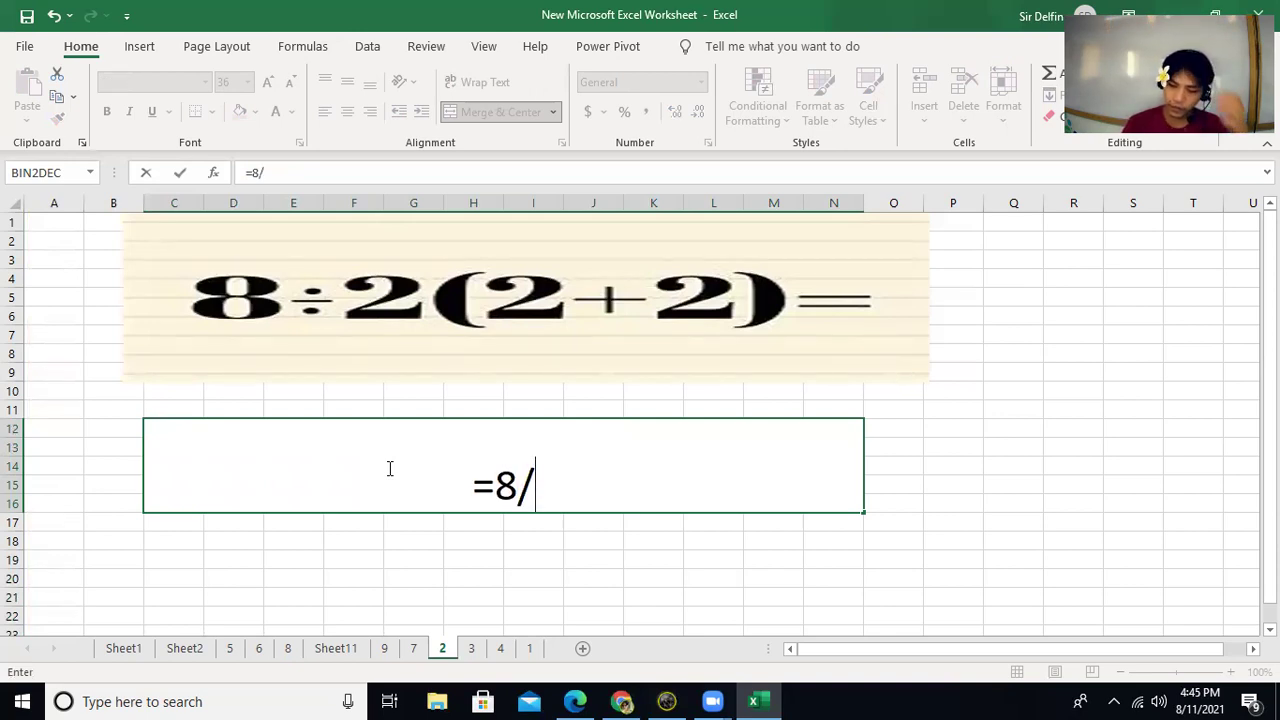
{"action": "type", "text": "("}
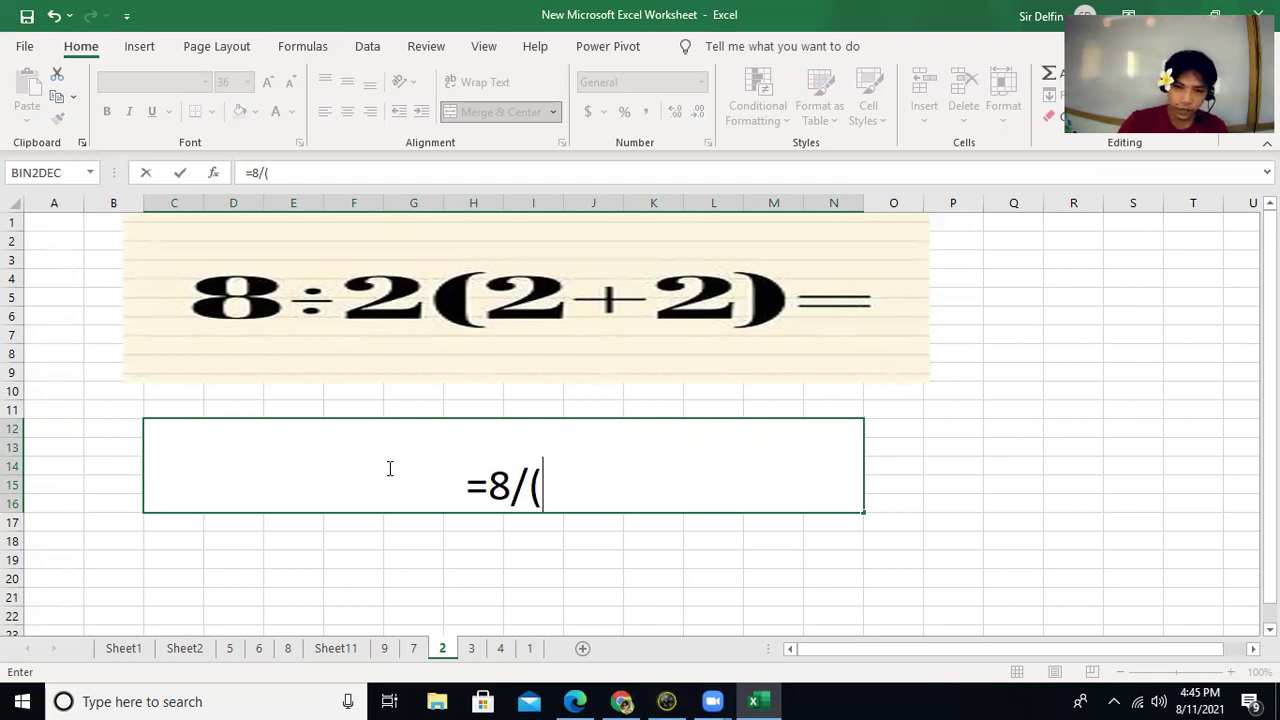
{"action": "type", "text": "2"}
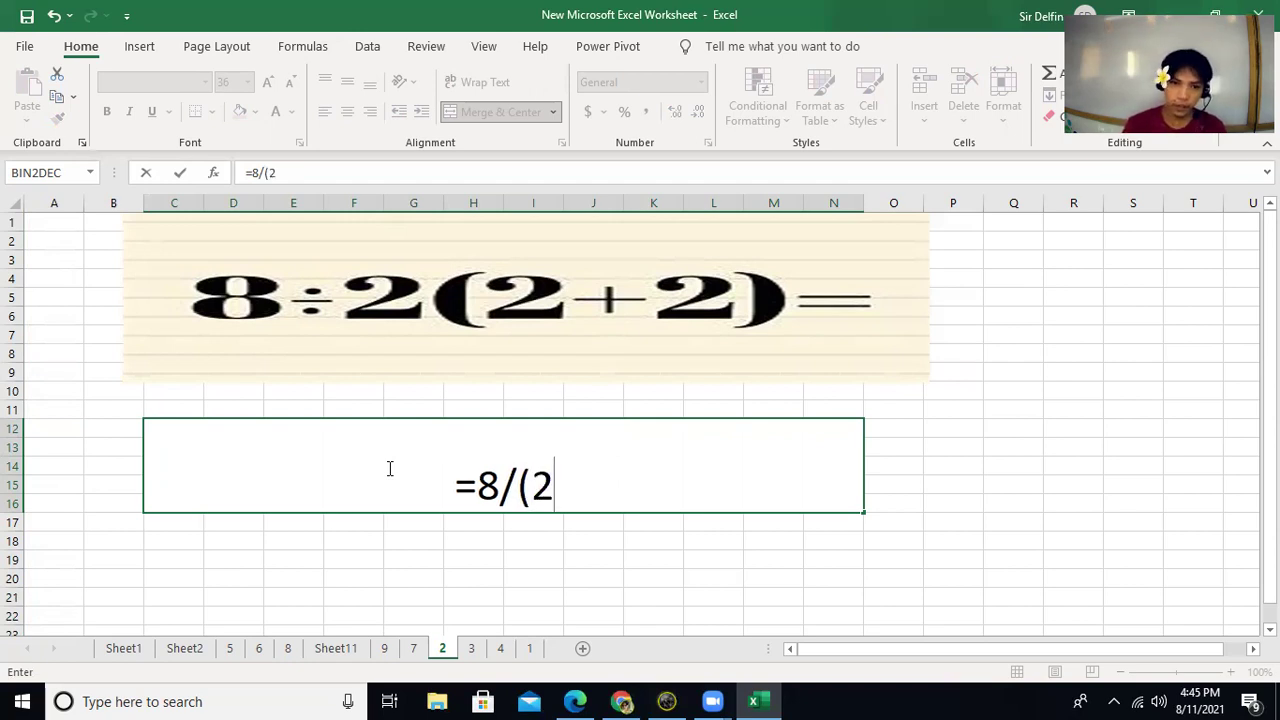
{"action": "type", "text": "*"}
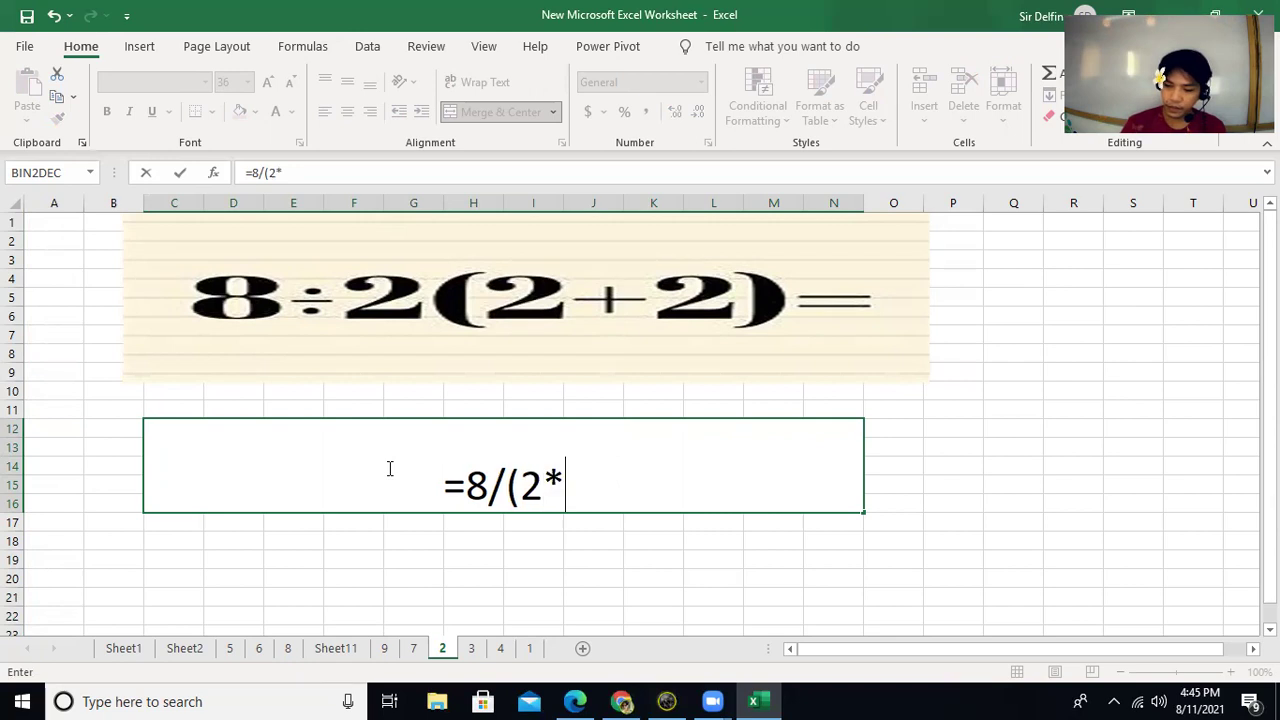
{"action": "type", "text": "("}
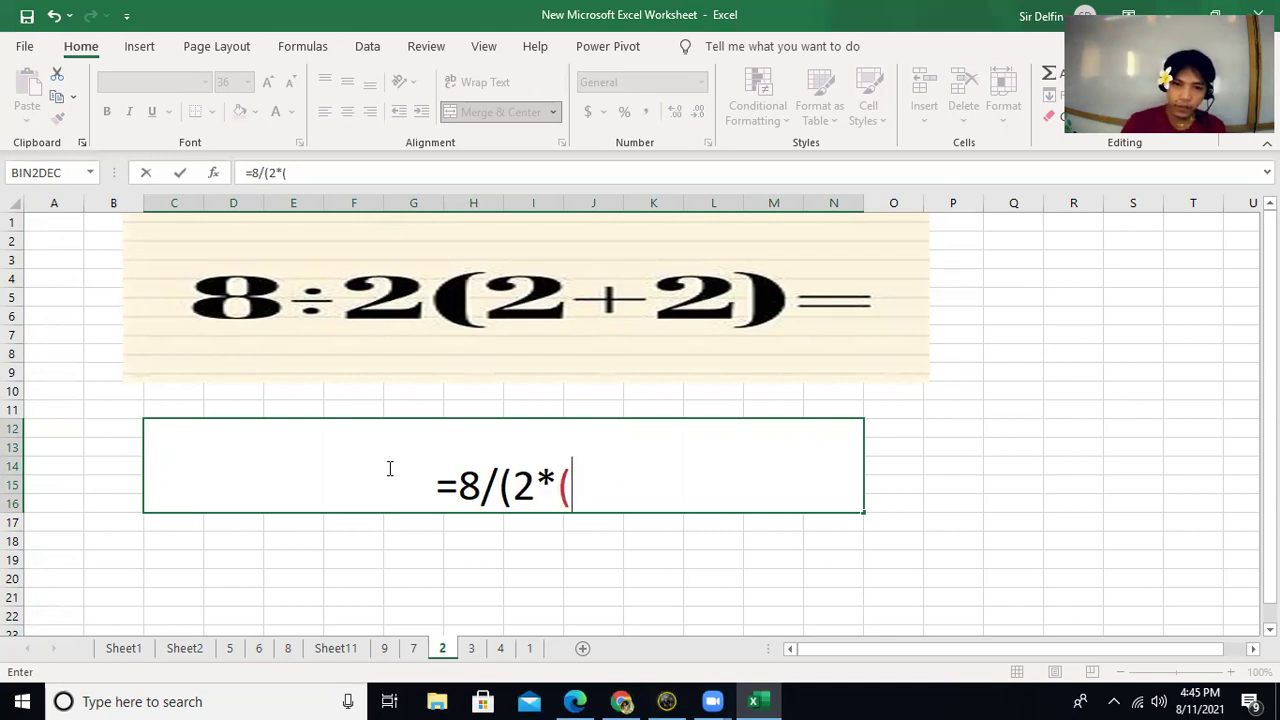
{"action": "type", "text": "2+2"}
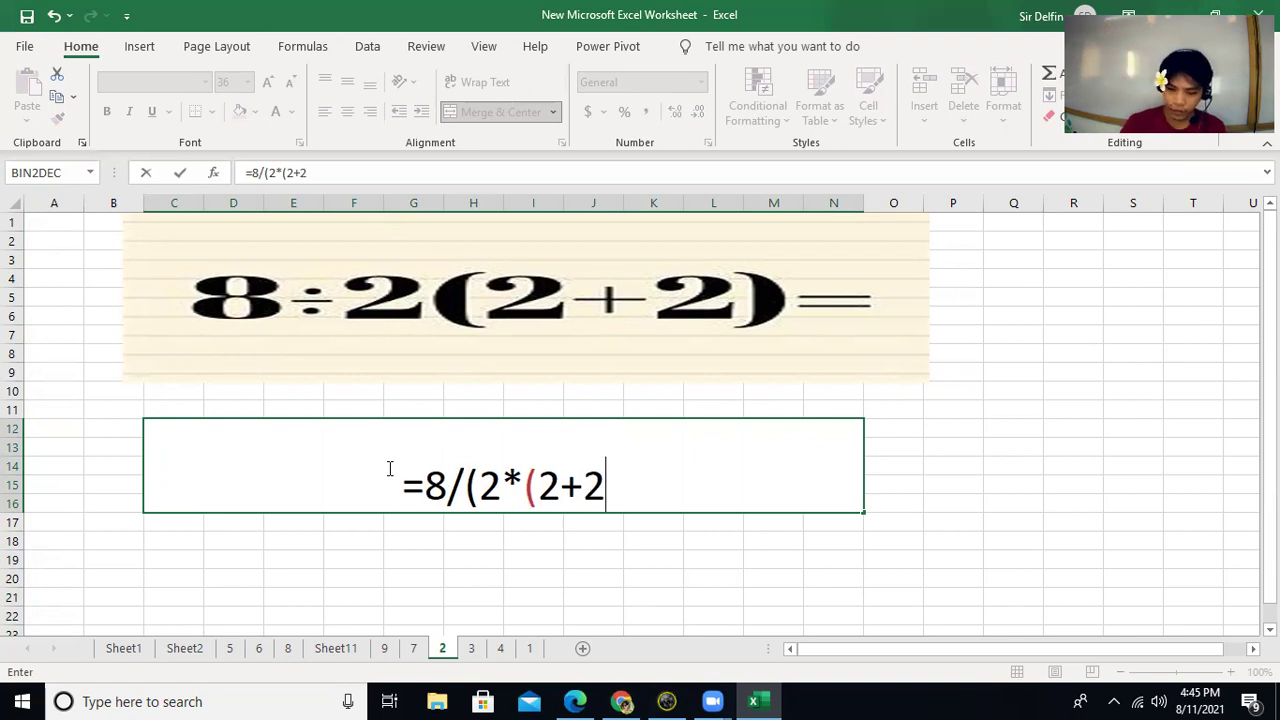
{"action": "type", "text": ")"}
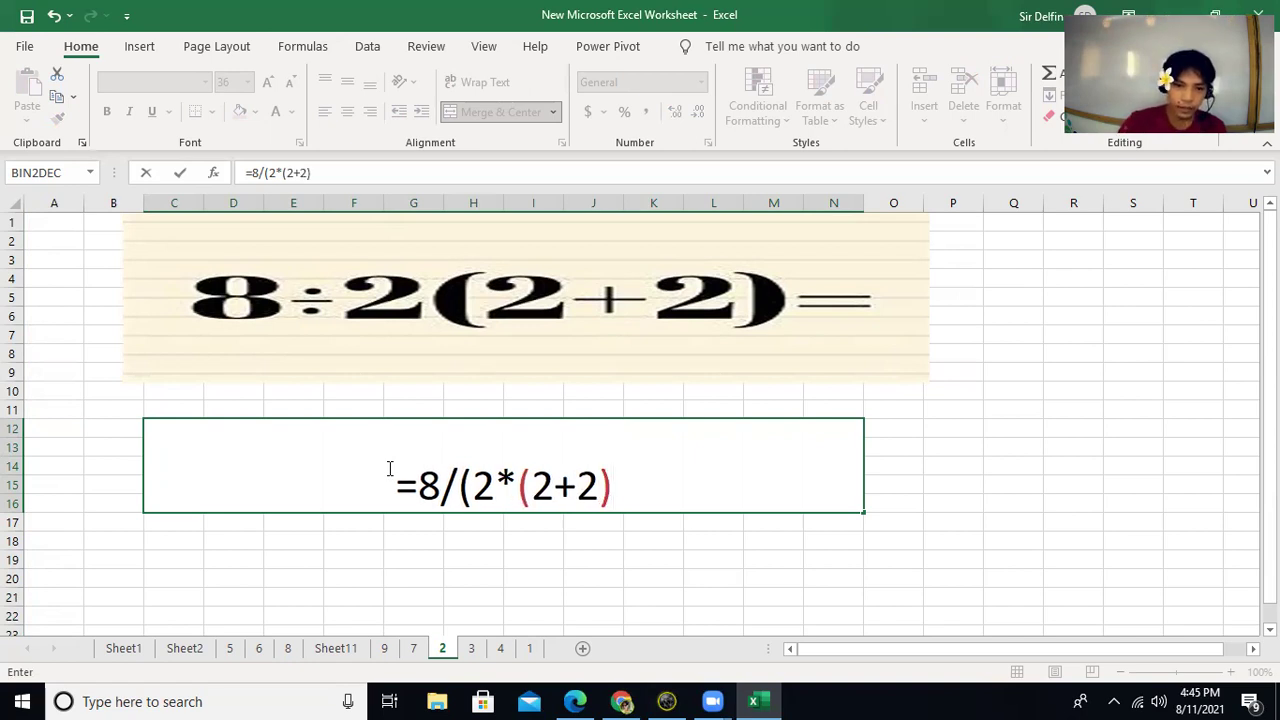
{"action": "type", "text": ")"}
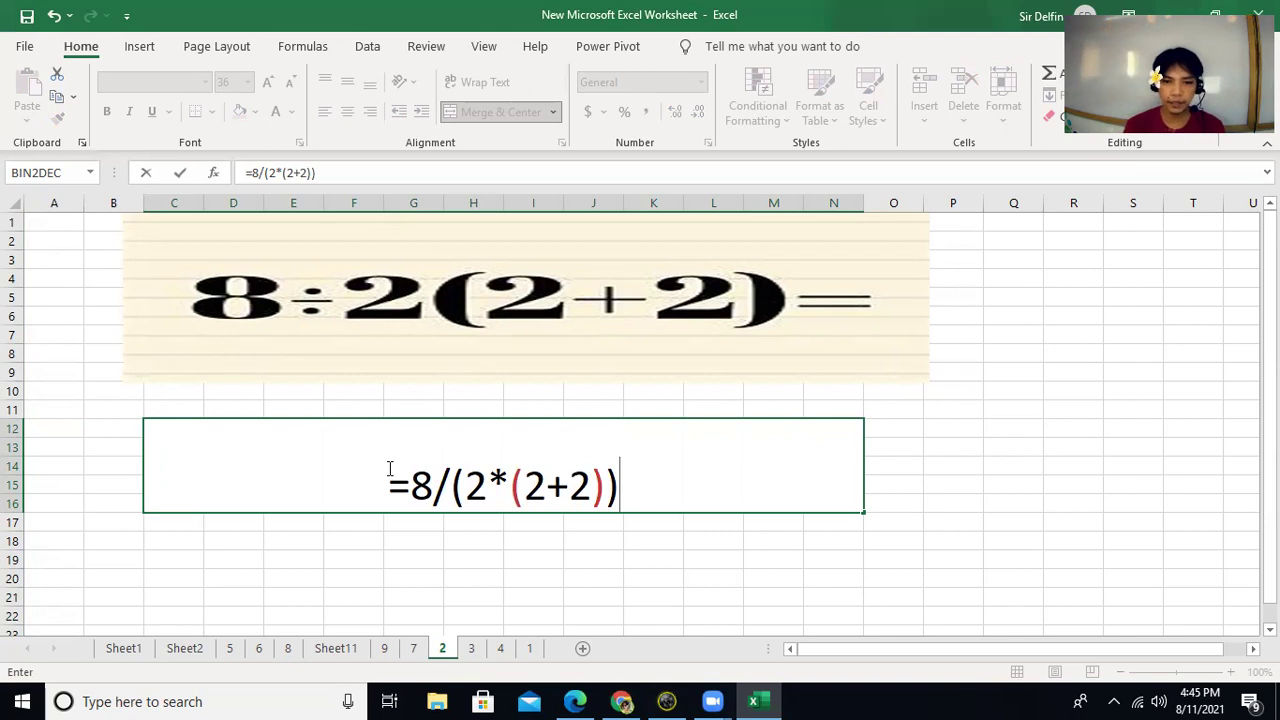
{"action": "key", "text": "Return"}
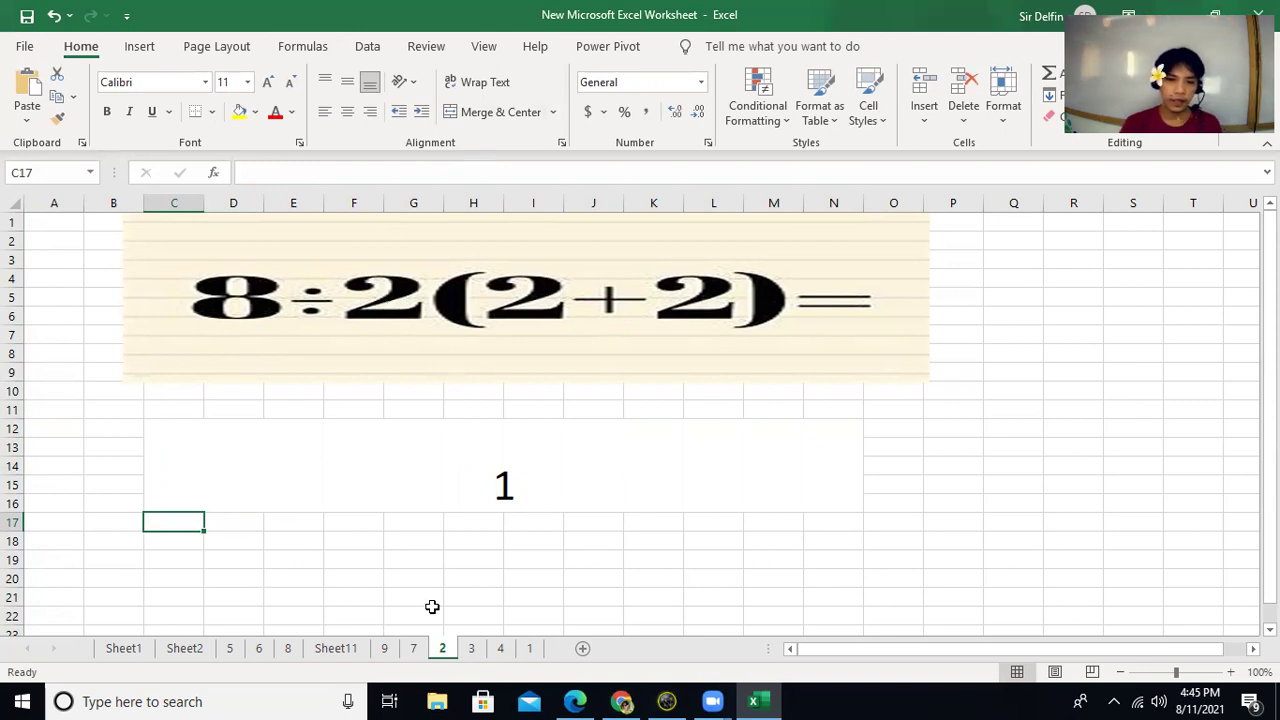
On sheet 3, merge A11:H14 below the 8÷4(3−1) puzzle into one cell.
{"action": "left_click", "coordinate": [471, 648]}
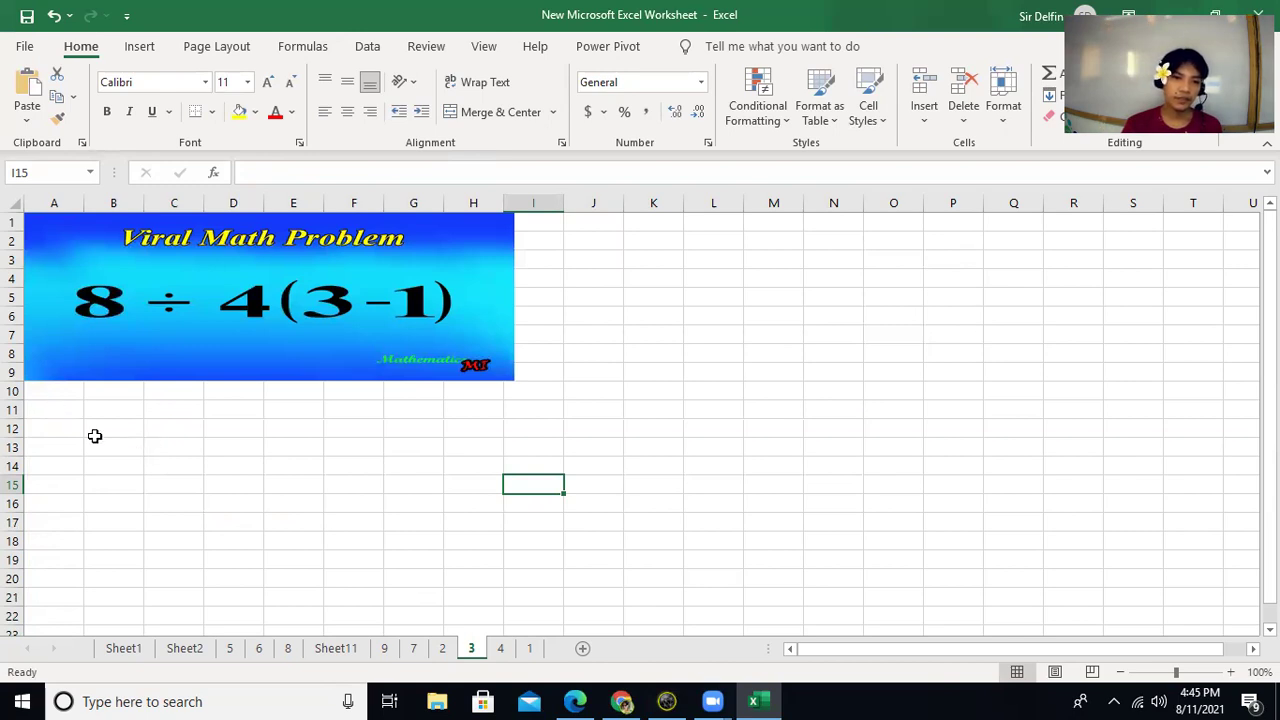
{"action": "left_click_drag", "start_coordinate": [55, 402], "coordinate": [469, 460]}
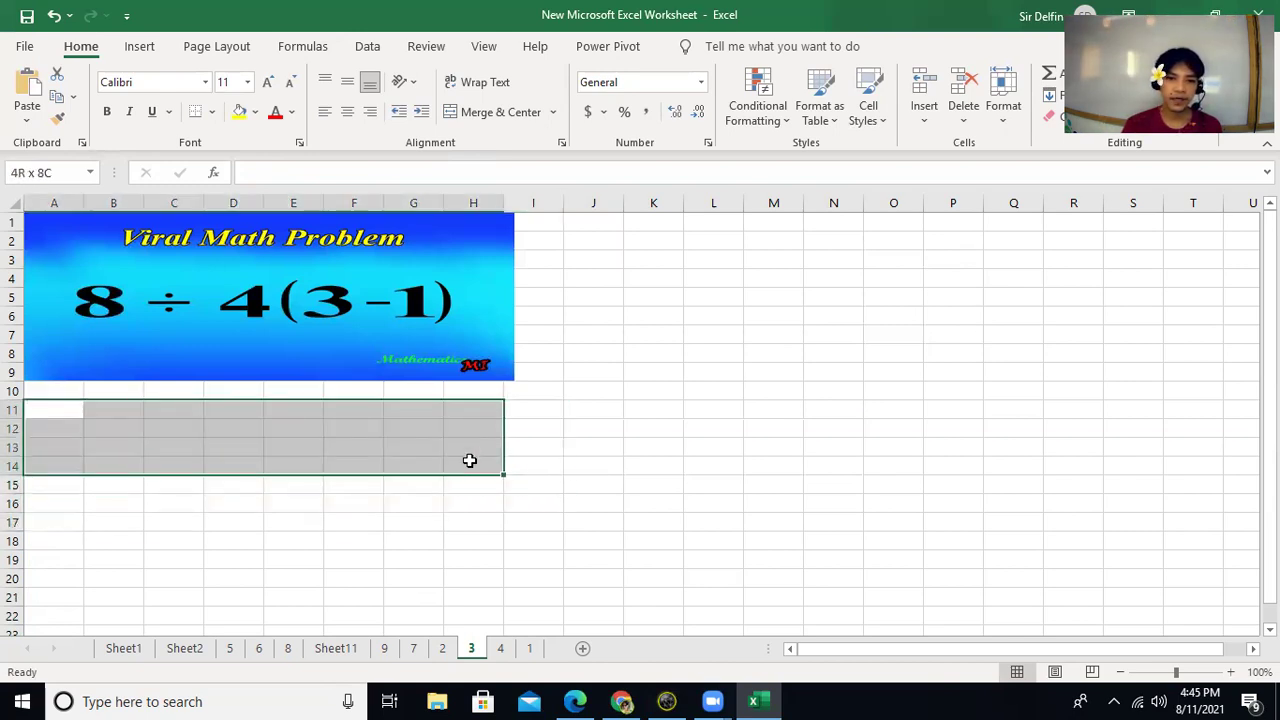
{"action": "left_click", "coordinate": [486, 111]}
{"action": "left_click", "coordinate": [353, 578]}
{"action": "left_click", "coordinate": [345, 457]}
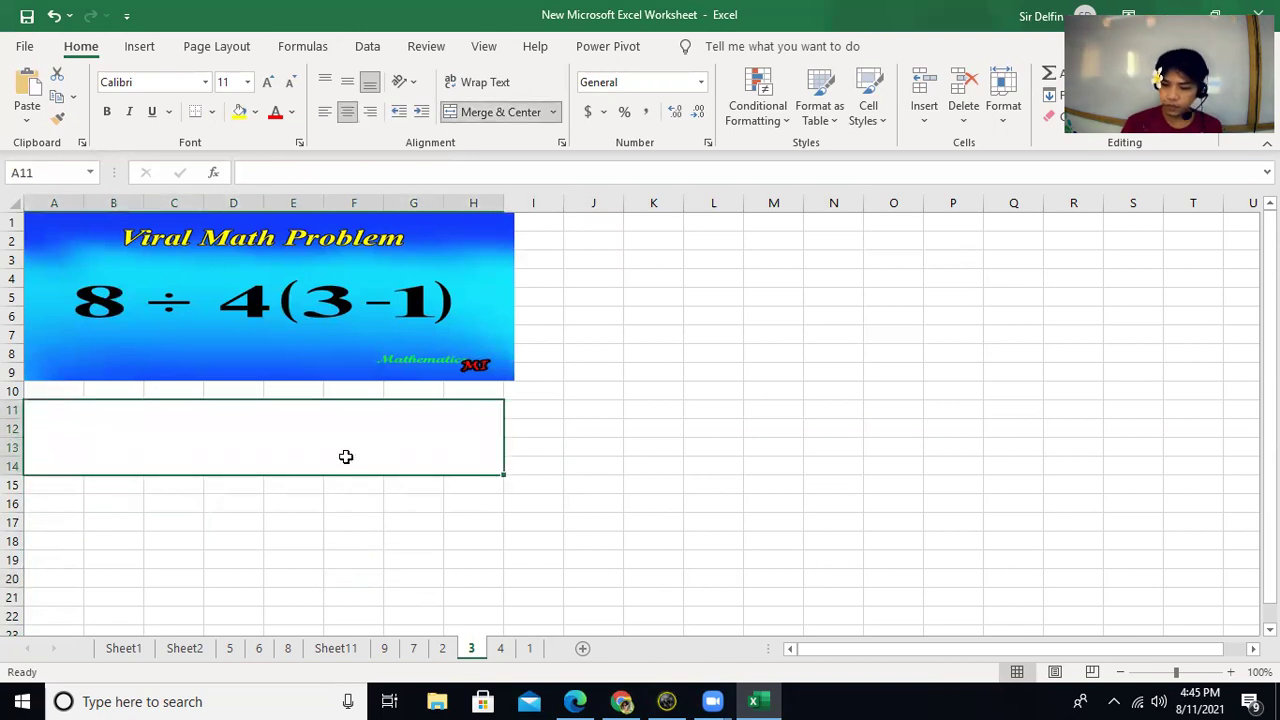
{"action": "type", "text": "="}
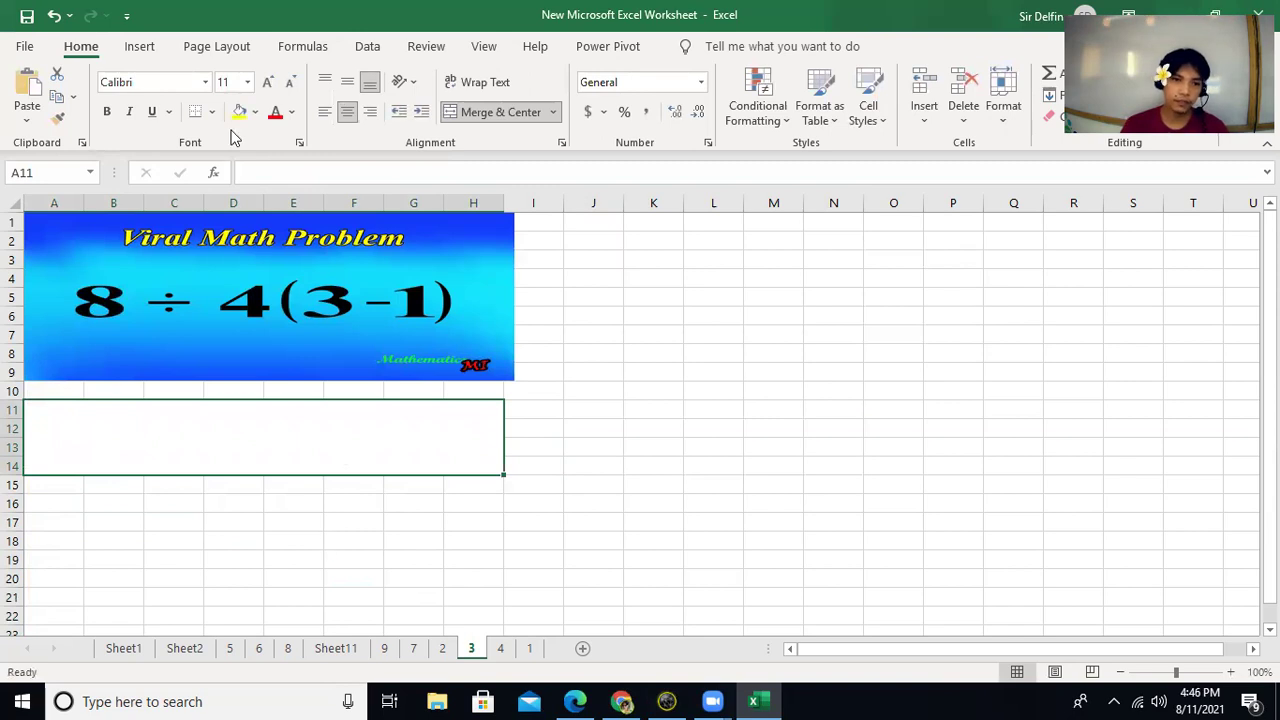
Give the merged cell 36-point font and enter =8/(4*(3-1)), which shows 1.
{"action": "left_click", "coordinate": [247, 84]}
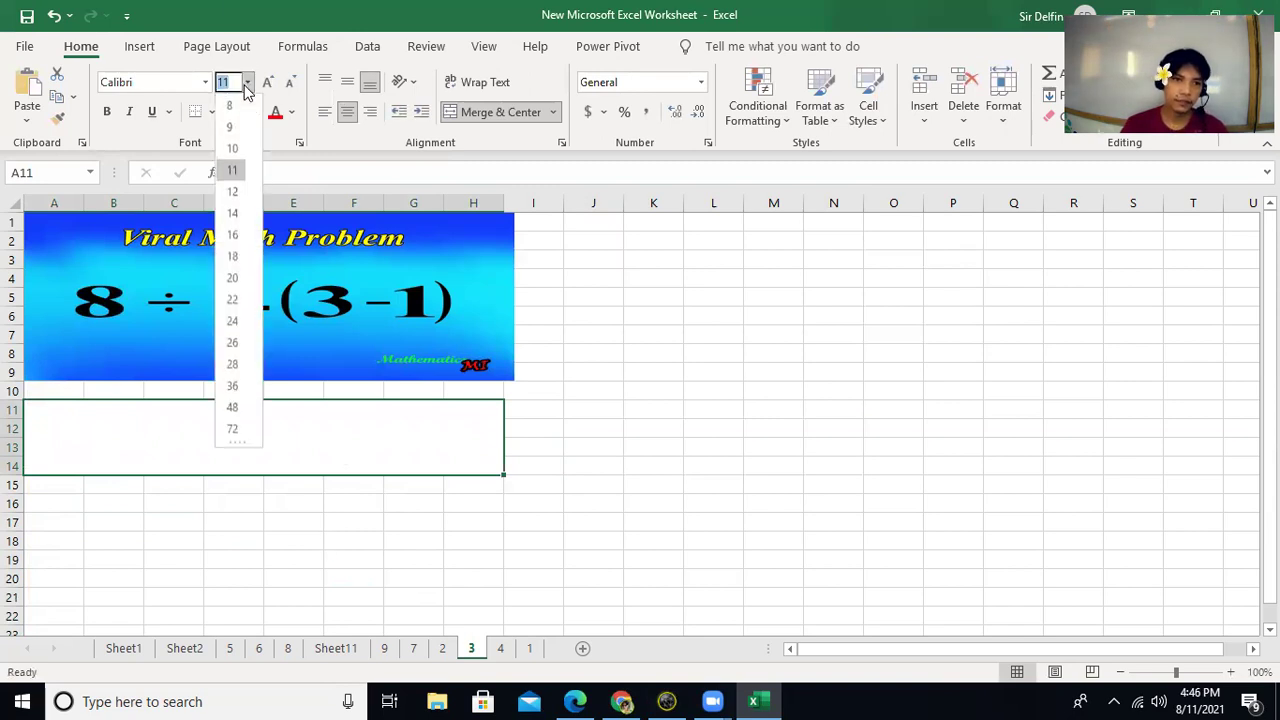
{"action": "left_click", "coordinate": [236, 385]}
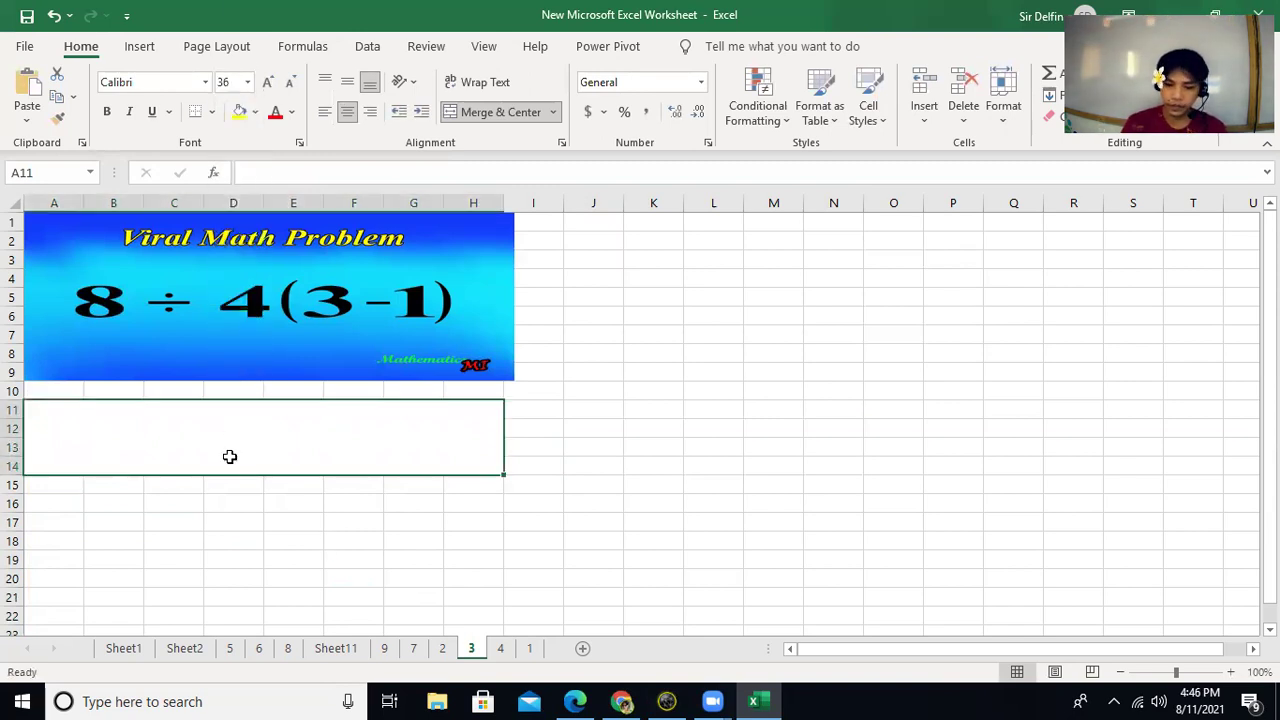
{"action": "type", "text": "="}
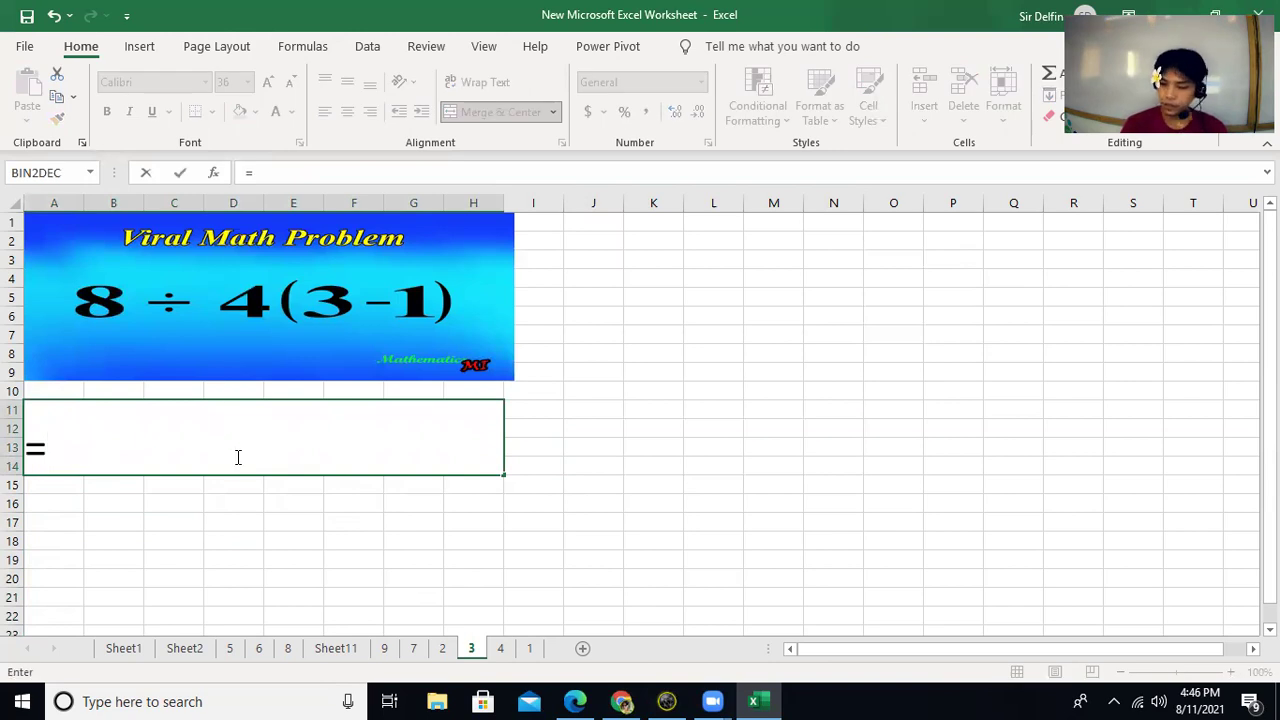
{"action": "type", "text": "8/("}
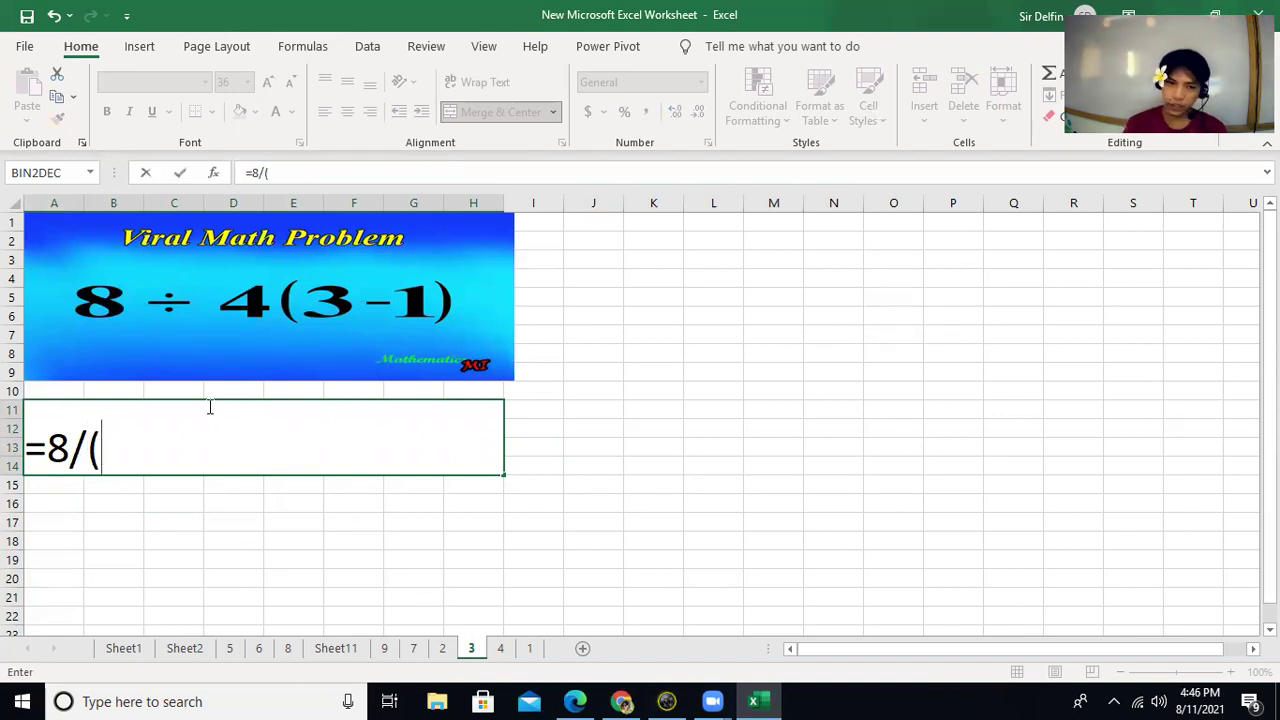
{"action": "type", "text": "4"}
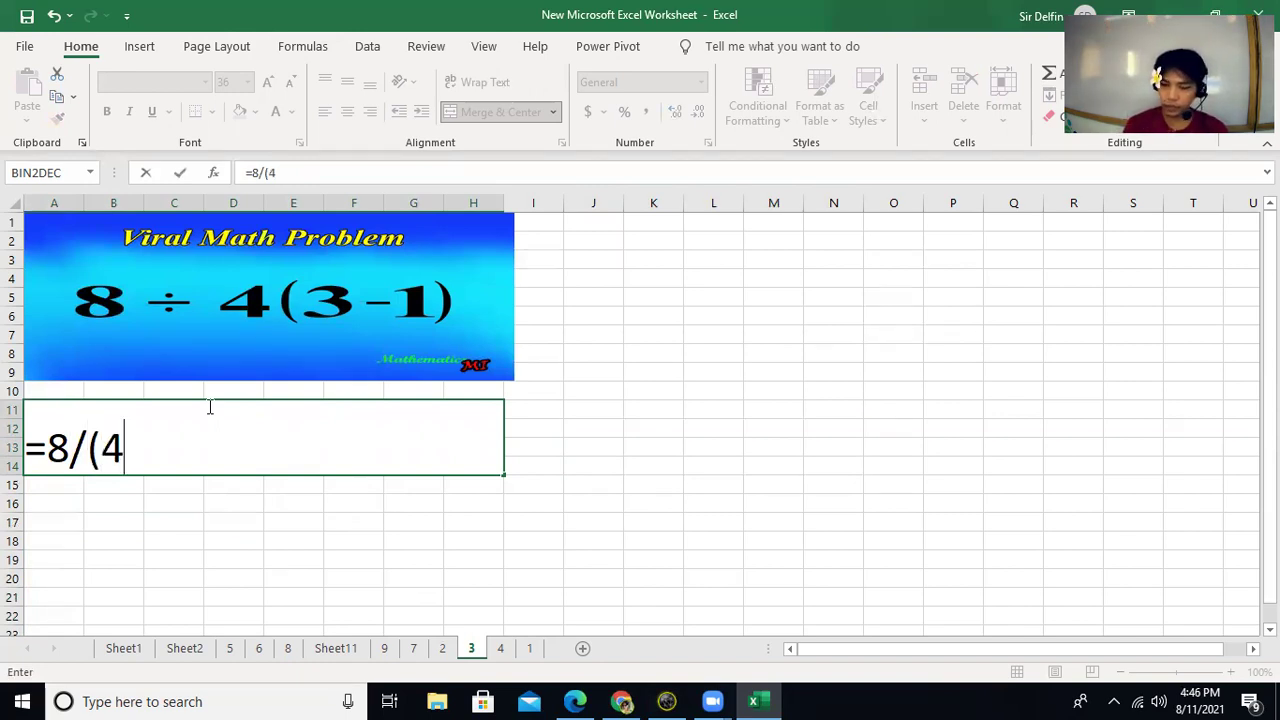
{"action": "type", "text": "*"}
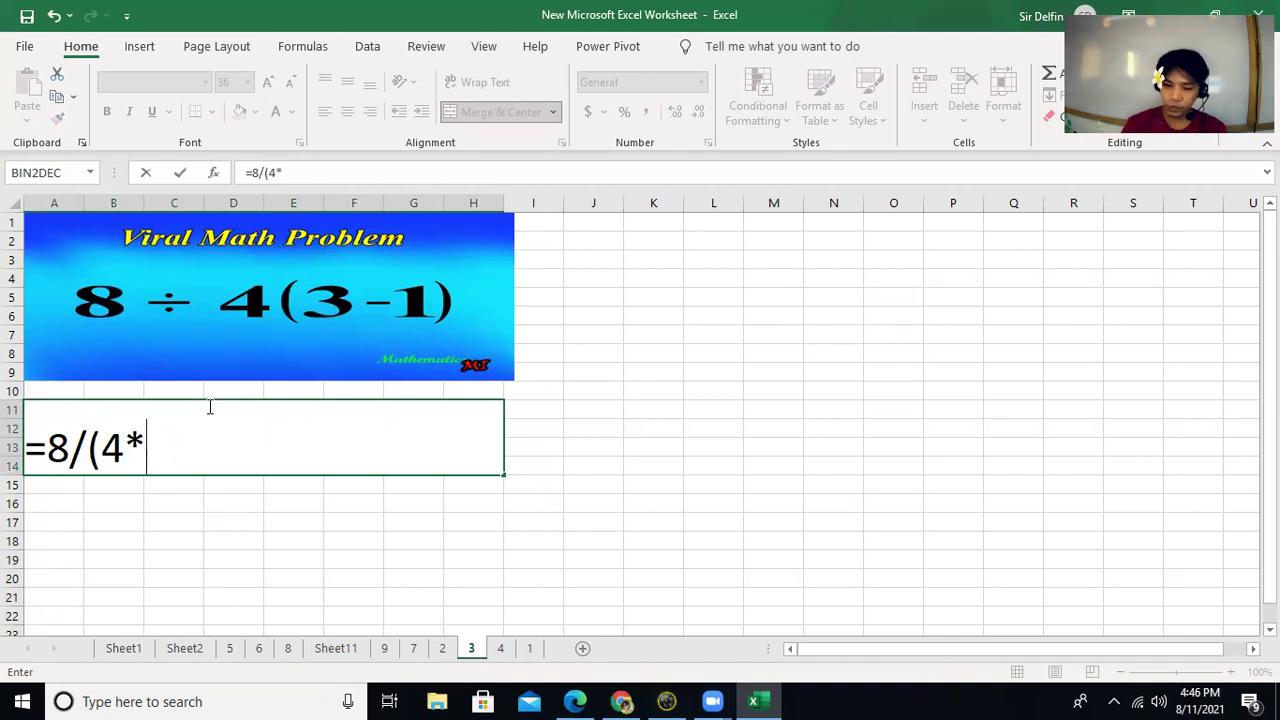
{"action": "type", "text": "("}
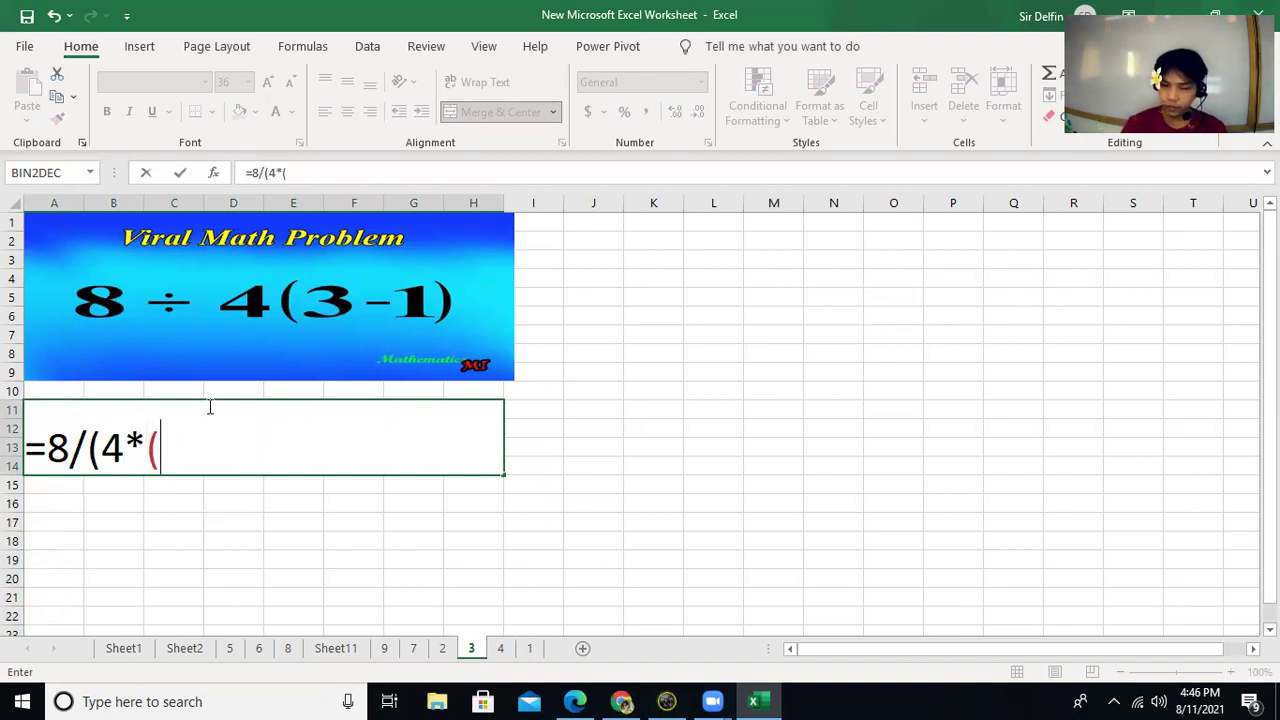
{"action": "type", "text": "3-1"}
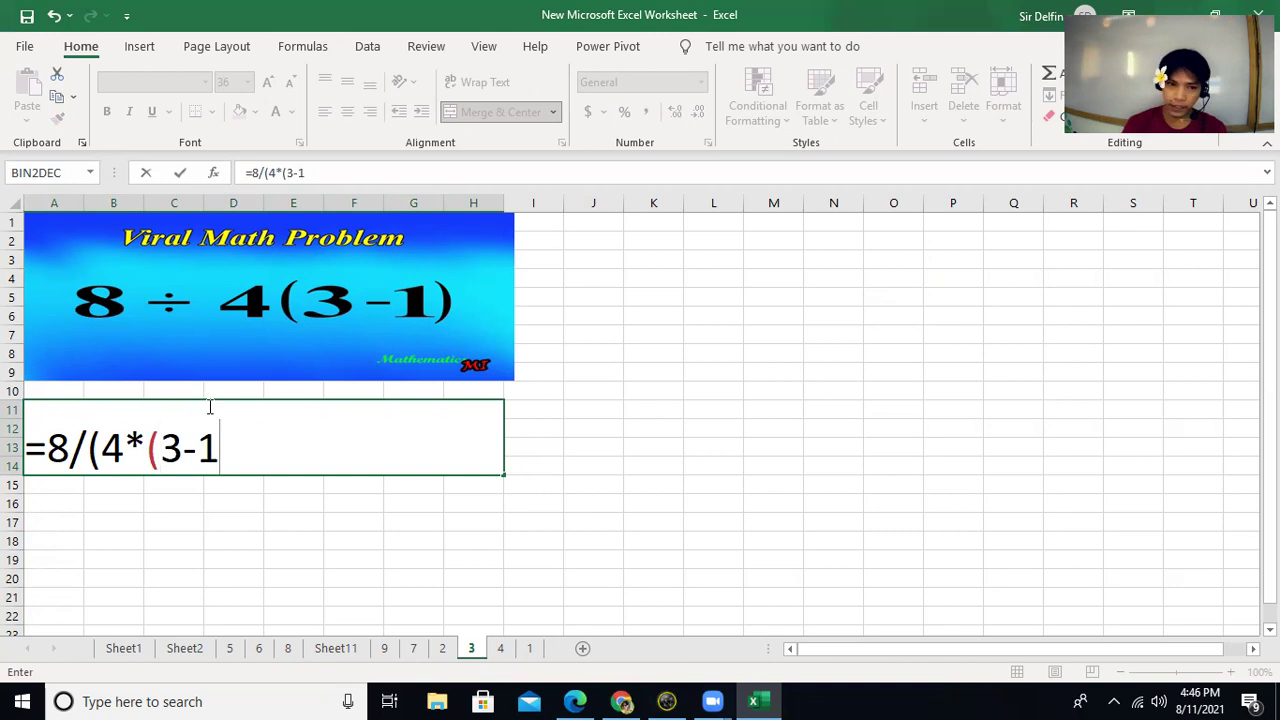
{"action": "type", "text": "))"}
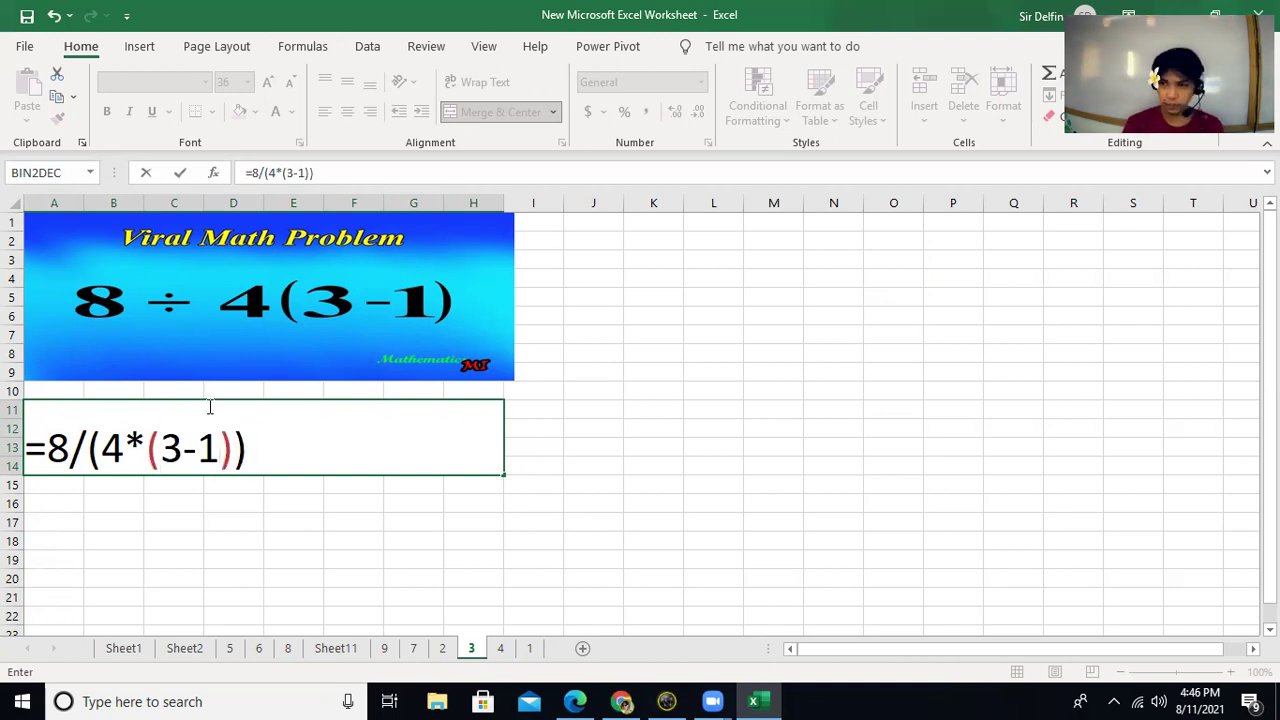
{"action": "key", "text": "Return"}
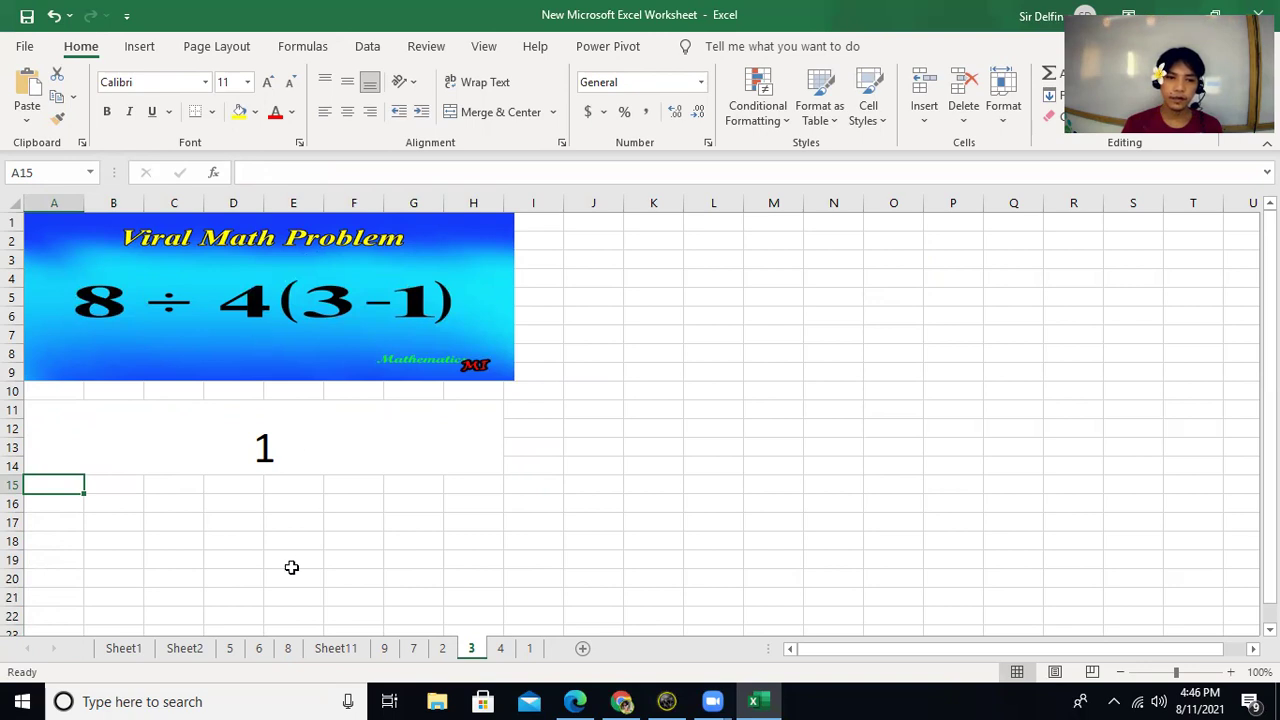
On sheet 4, merge A16:H19 under the 60÷5(7−5) puzzle and set it to 24-point.
{"action": "left_click", "coordinate": [501, 650]}
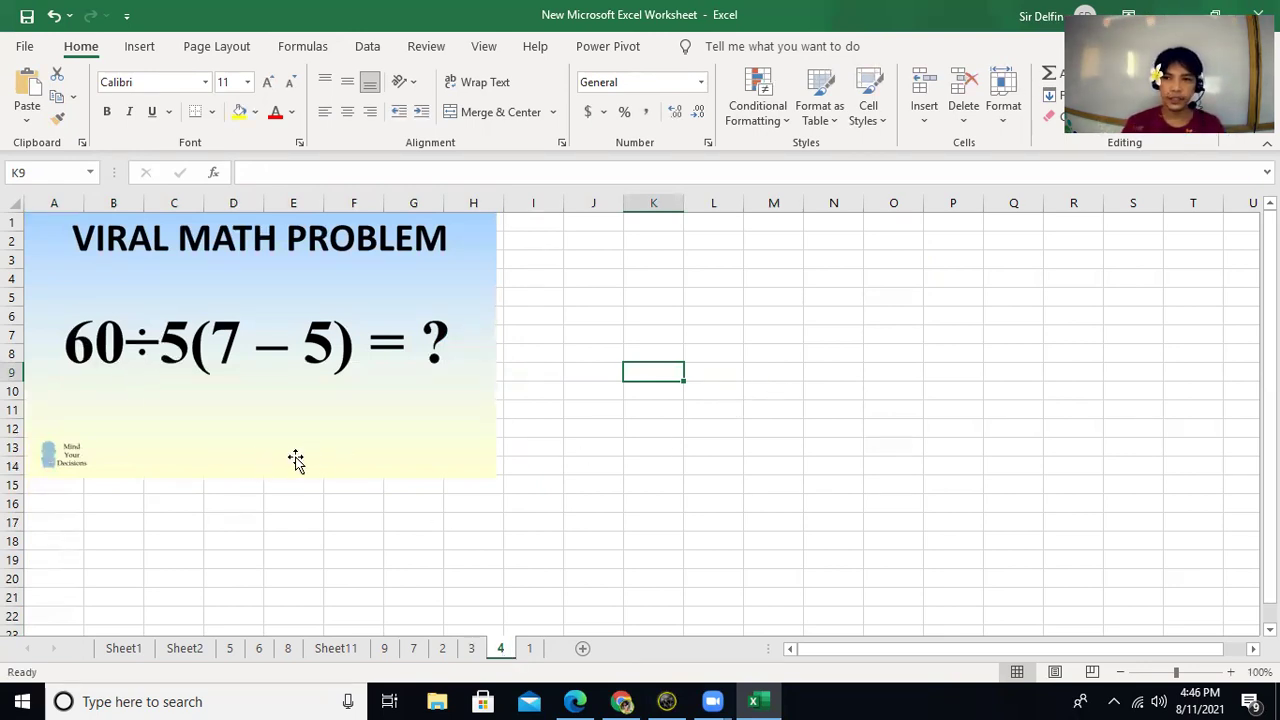
{"action": "mouse_move", "coordinate": [60, 503]}
{"action": "left_mouse_down"}
{"action": "mouse_move", "coordinate": [516, 567]}
{"action": "mouse_move", "coordinate": [452, 569]}
{"action": "mouse_move", "coordinate": [452, 558]}
{"action": "left_mouse_up"}
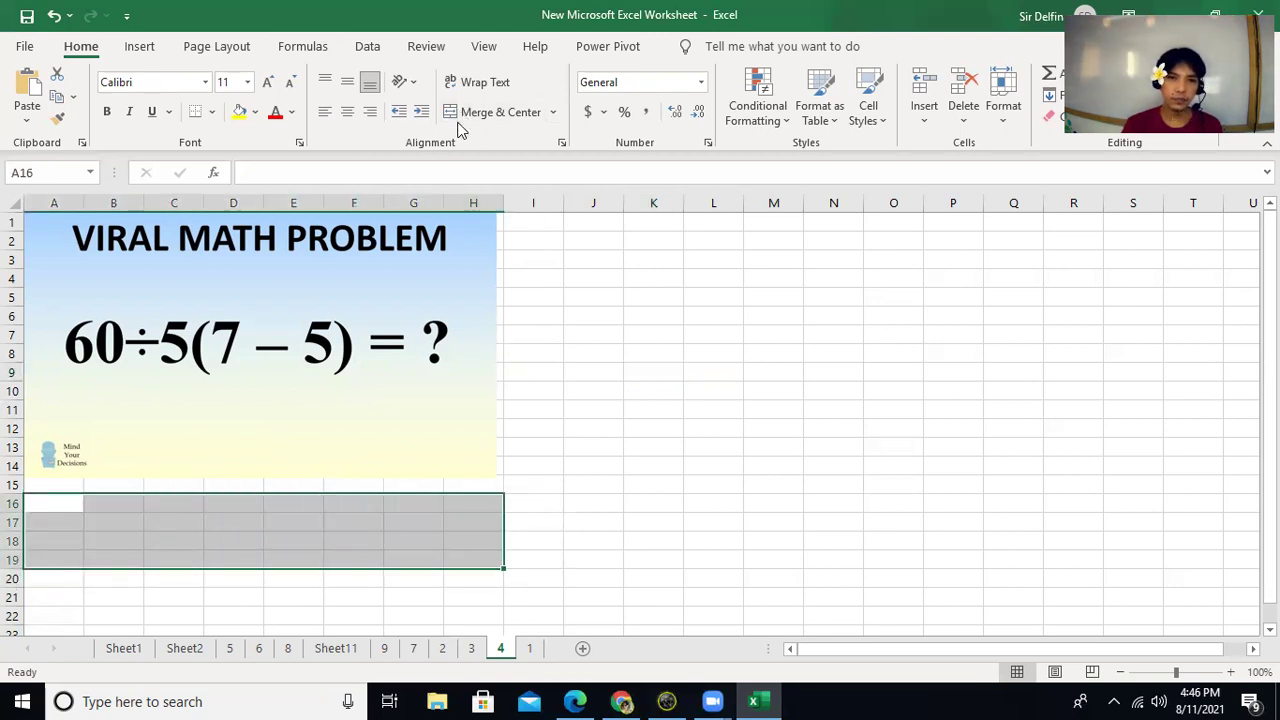
{"action": "left_click", "coordinate": [499, 118]}
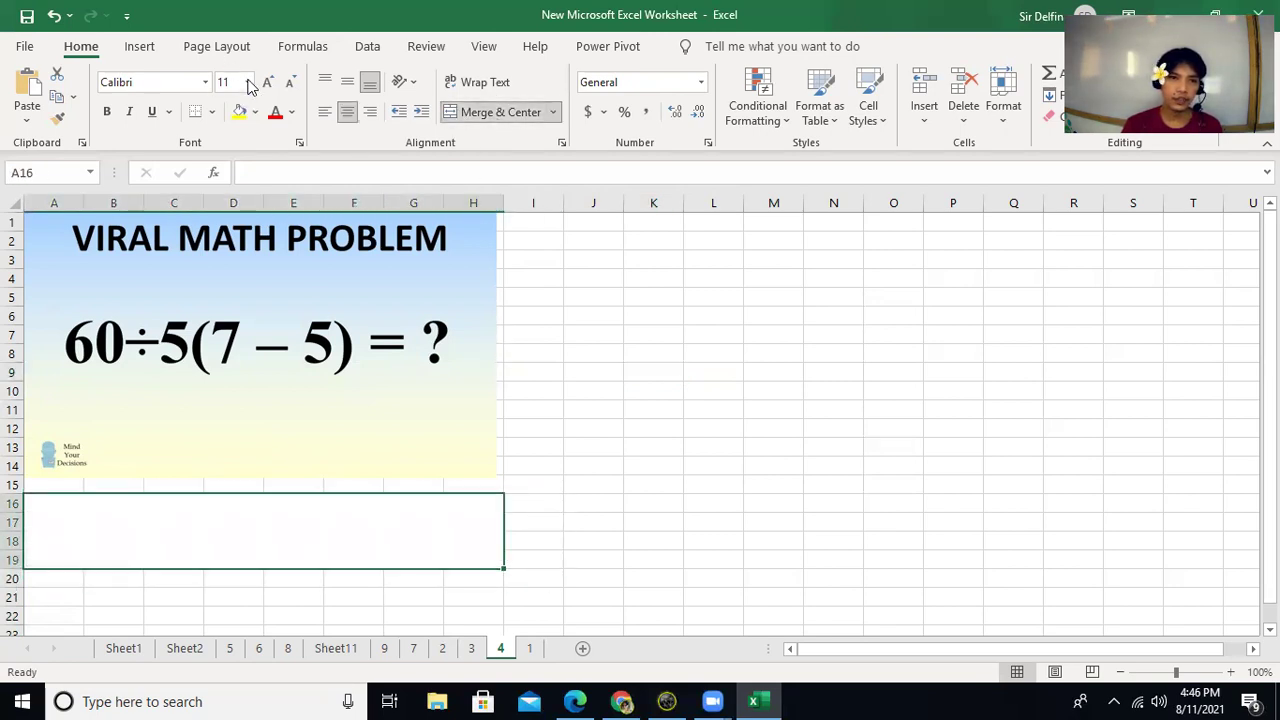
{"action": "left_click", "coordinate": [247, 82]}
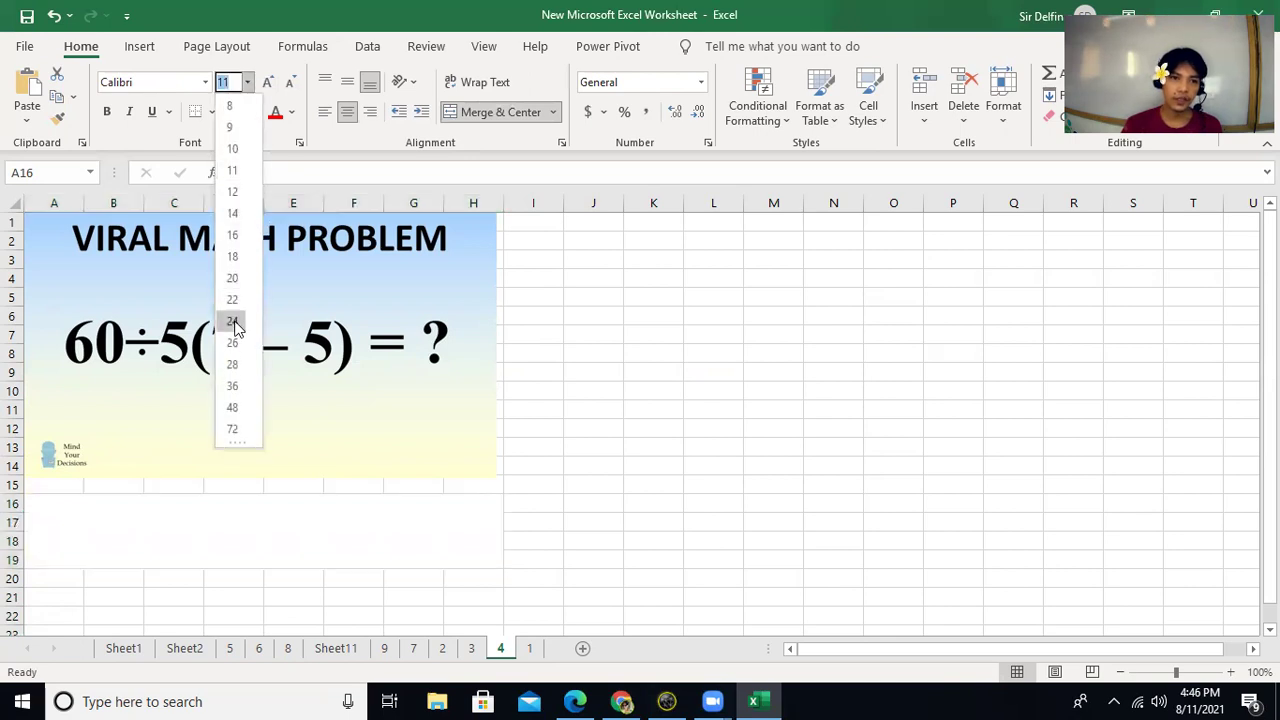
{"action": "left_click", "coordinate": [232, 321]}
{"action": "left_click", "coordinate": [250, 592]}
{"action": "left_click", "coordinate": [278, 531]}
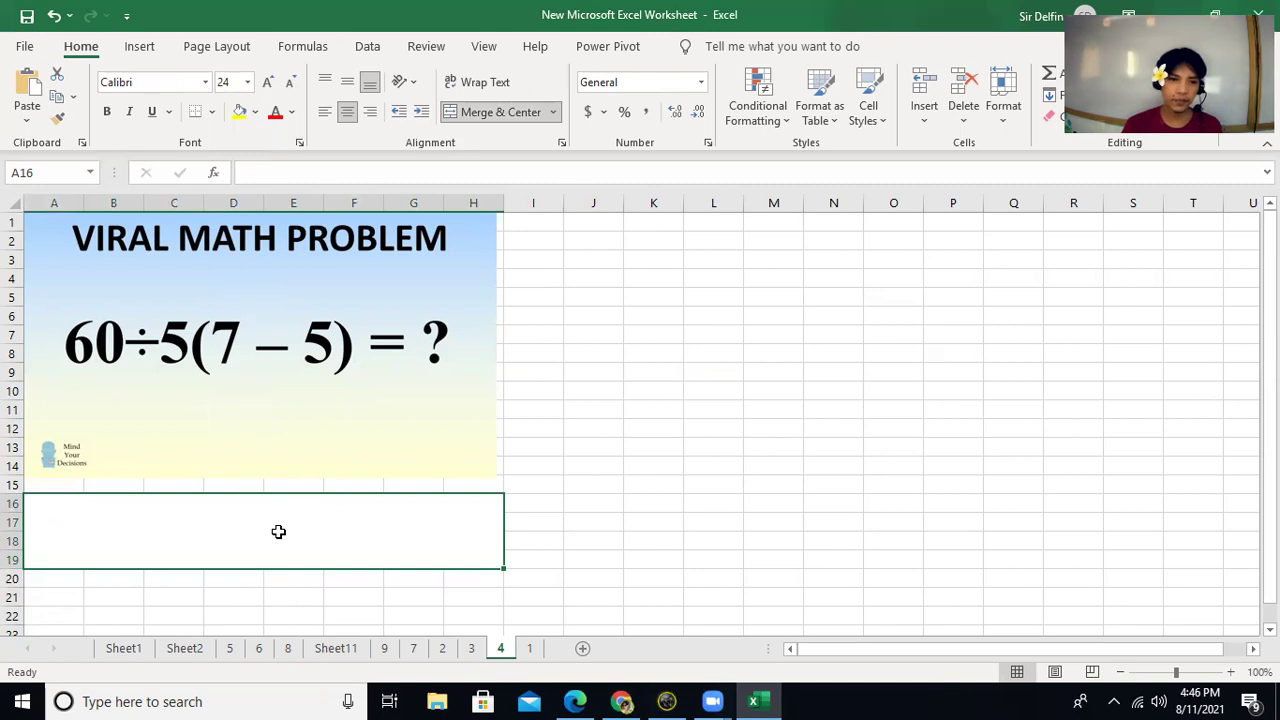
Enter =60/(5*(7-5)) in the merged cell on sheet 4, displaying 6.
{"action": "type", "text": "="}
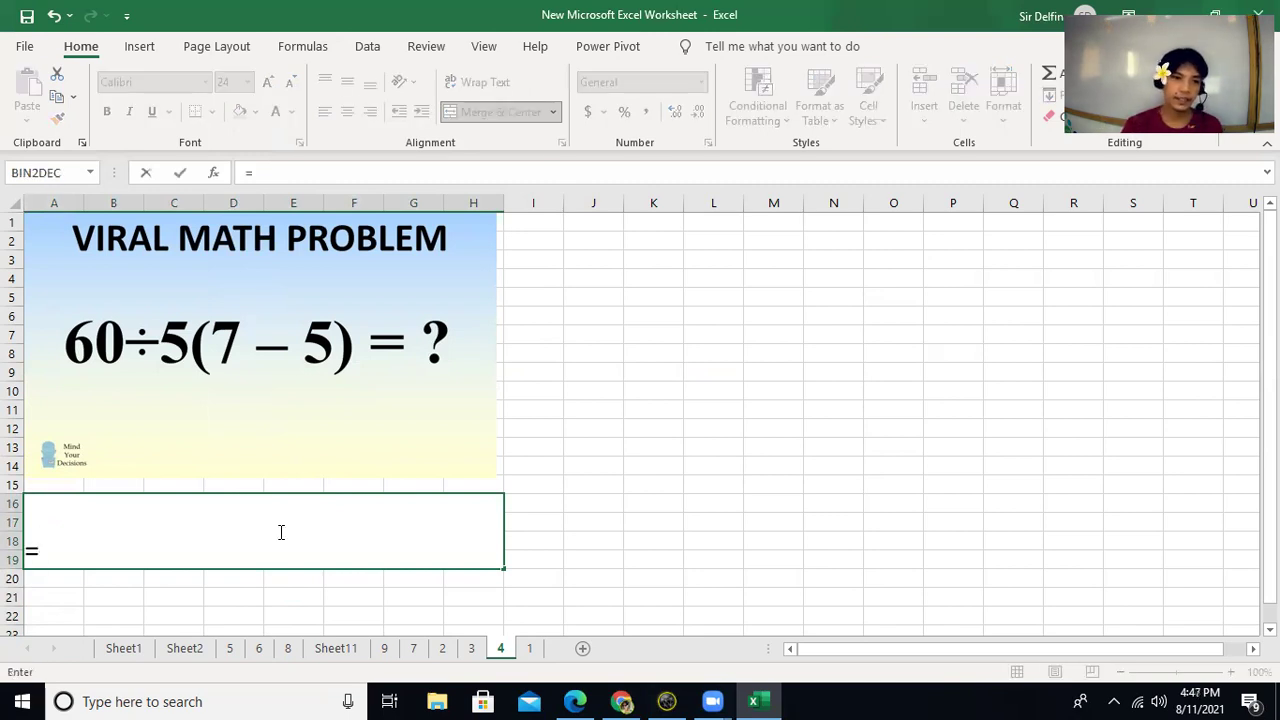
{"action": "type", "text": "60"}
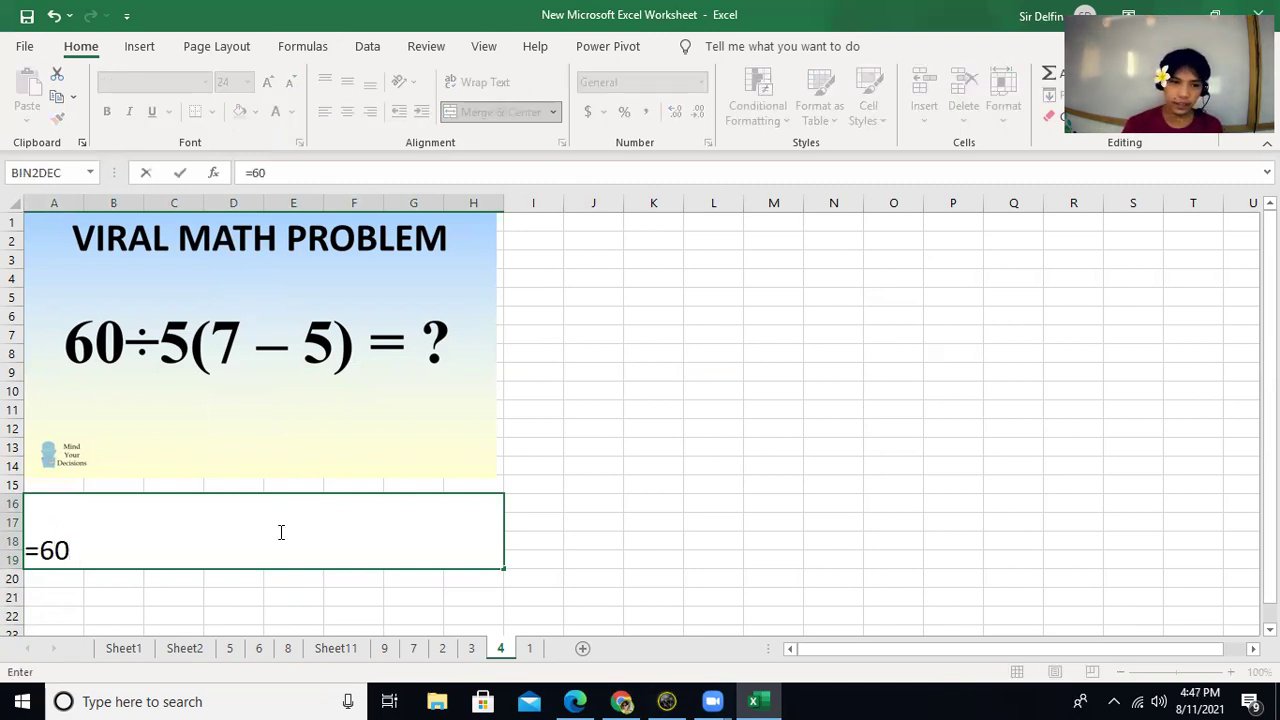
{"action": "type", "text": "/"}
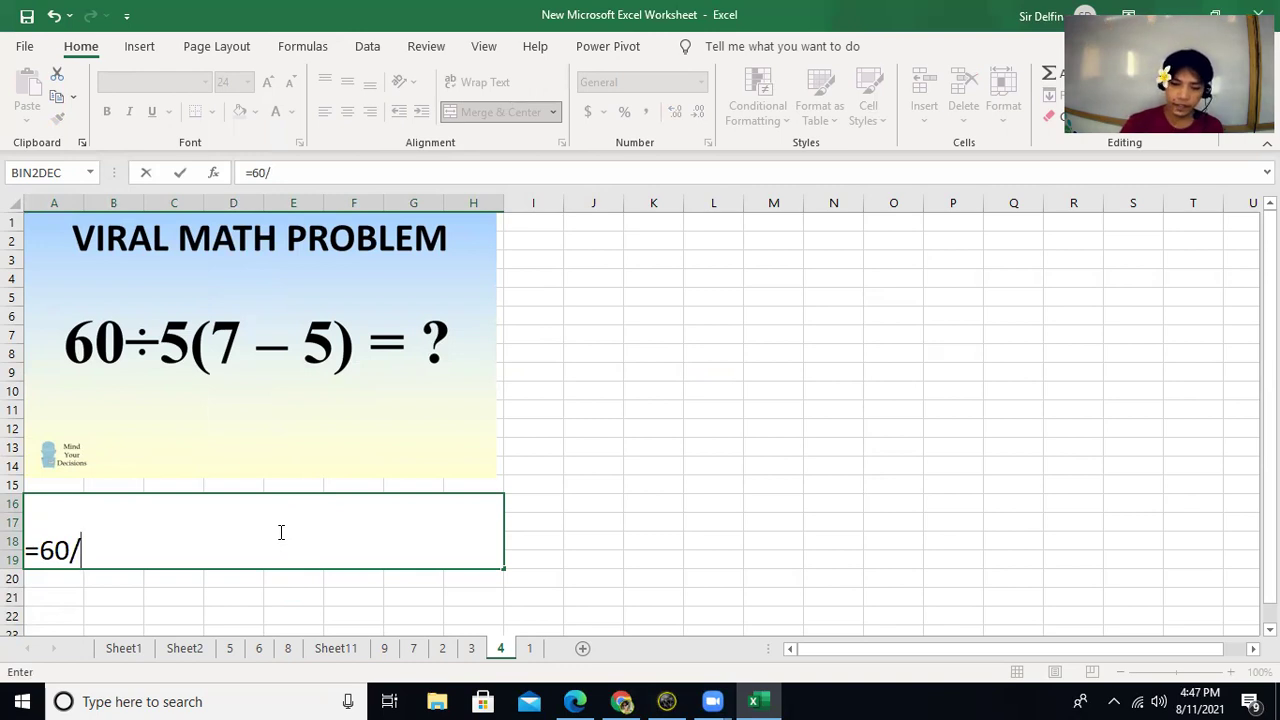
{"action": "type", "text": "("}
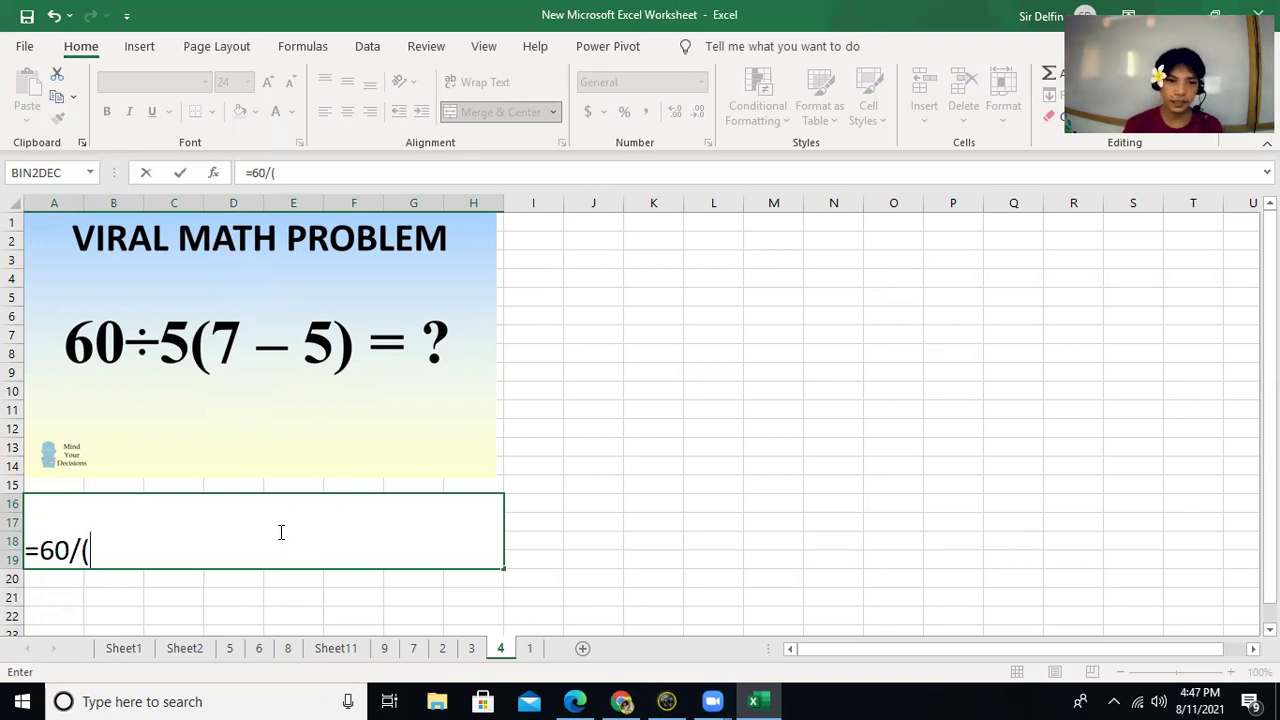
{"action": "type", "text": "5*"}
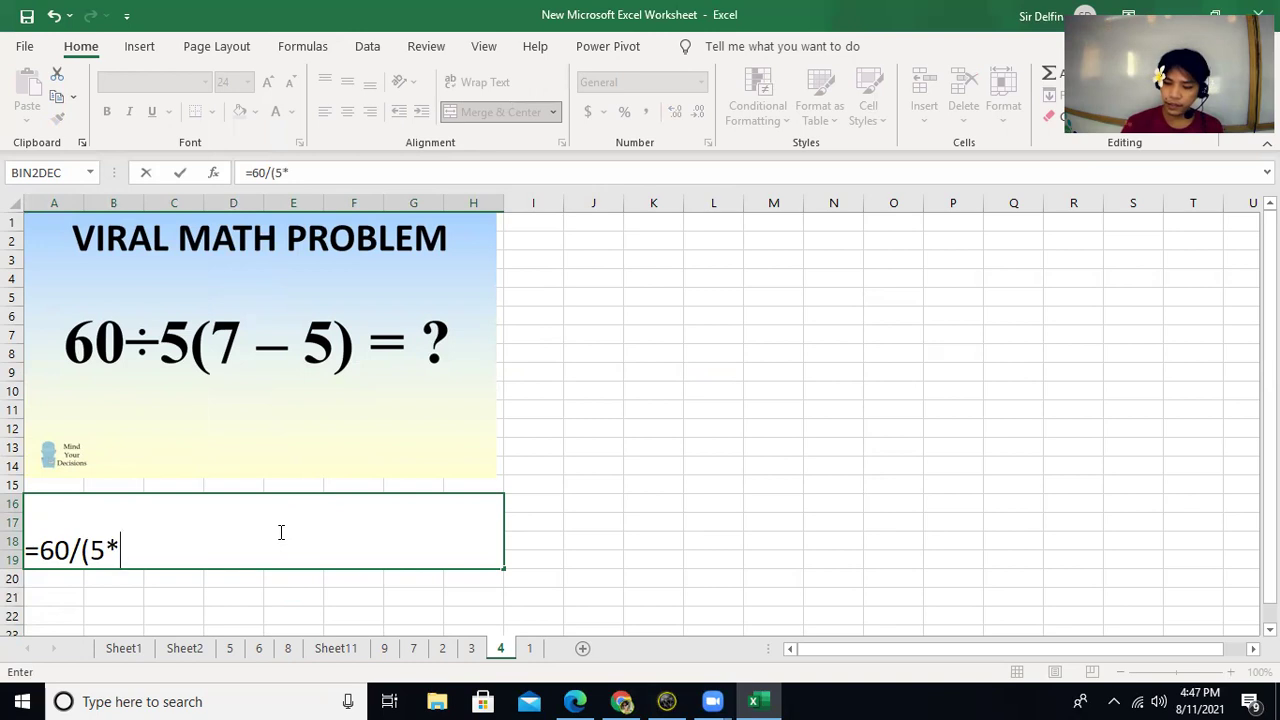
{"action": "type", "text": "(7-5)"}
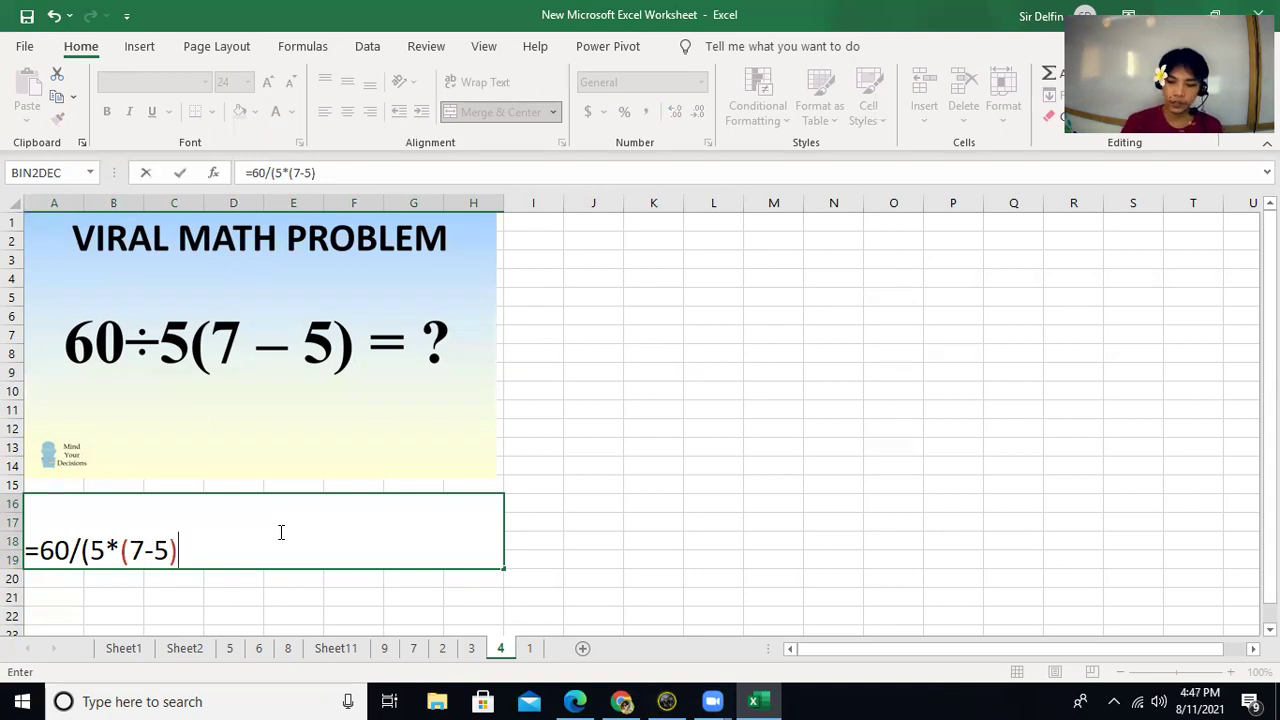
{"action": "type", "text": ")"}
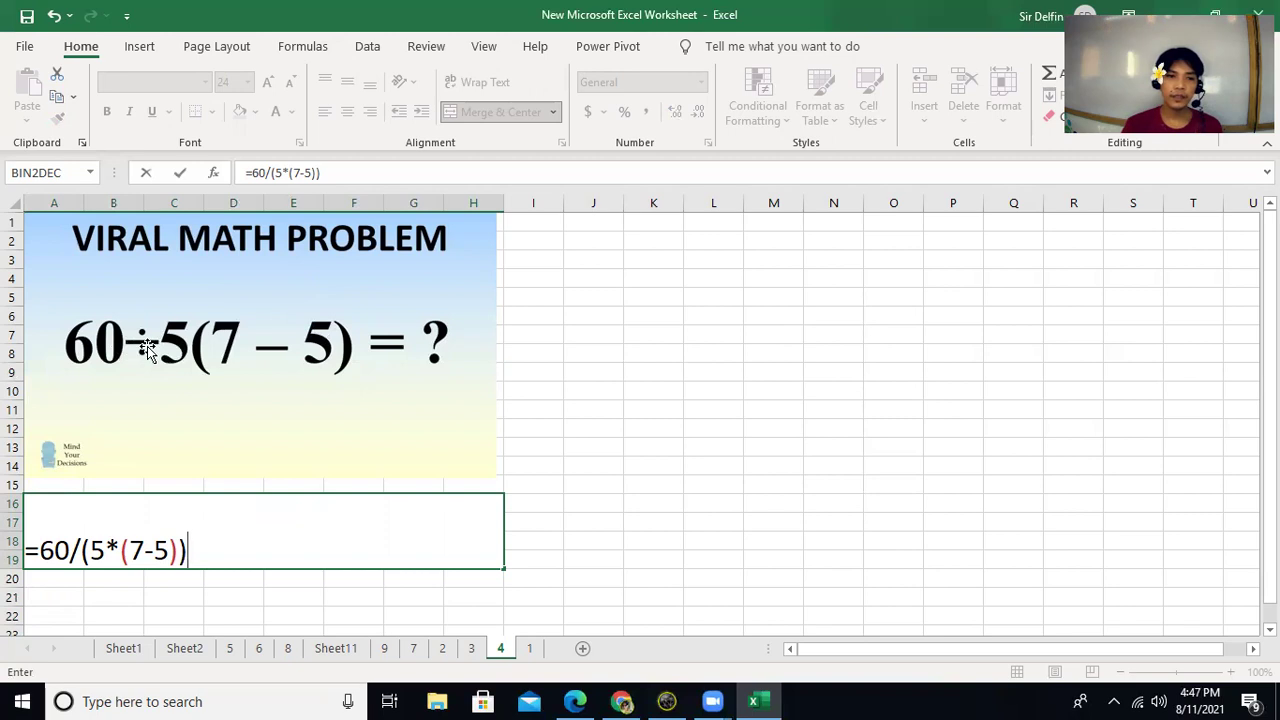
{"action": "key", "text": "Return"}
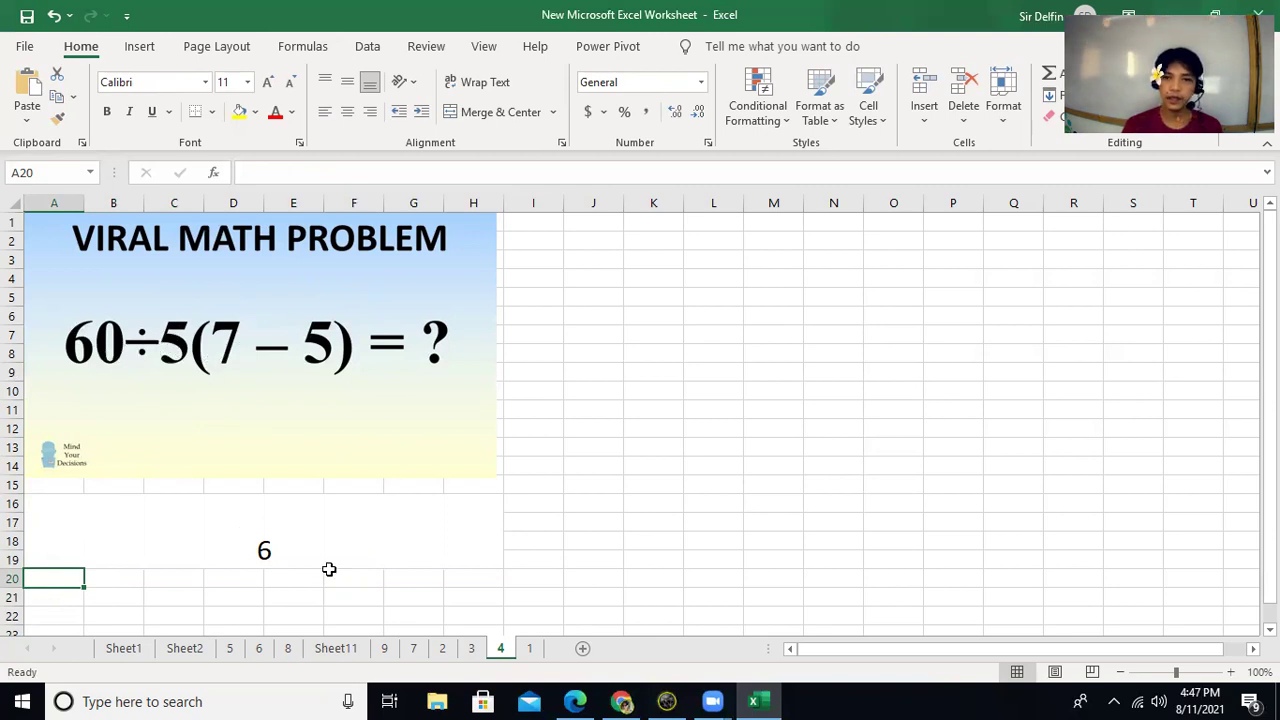
On sheet 5, select merged cell A20 under the 'Can you solve this ?' picture.
{"action": "left_click", "coordinate": [234, 649]}
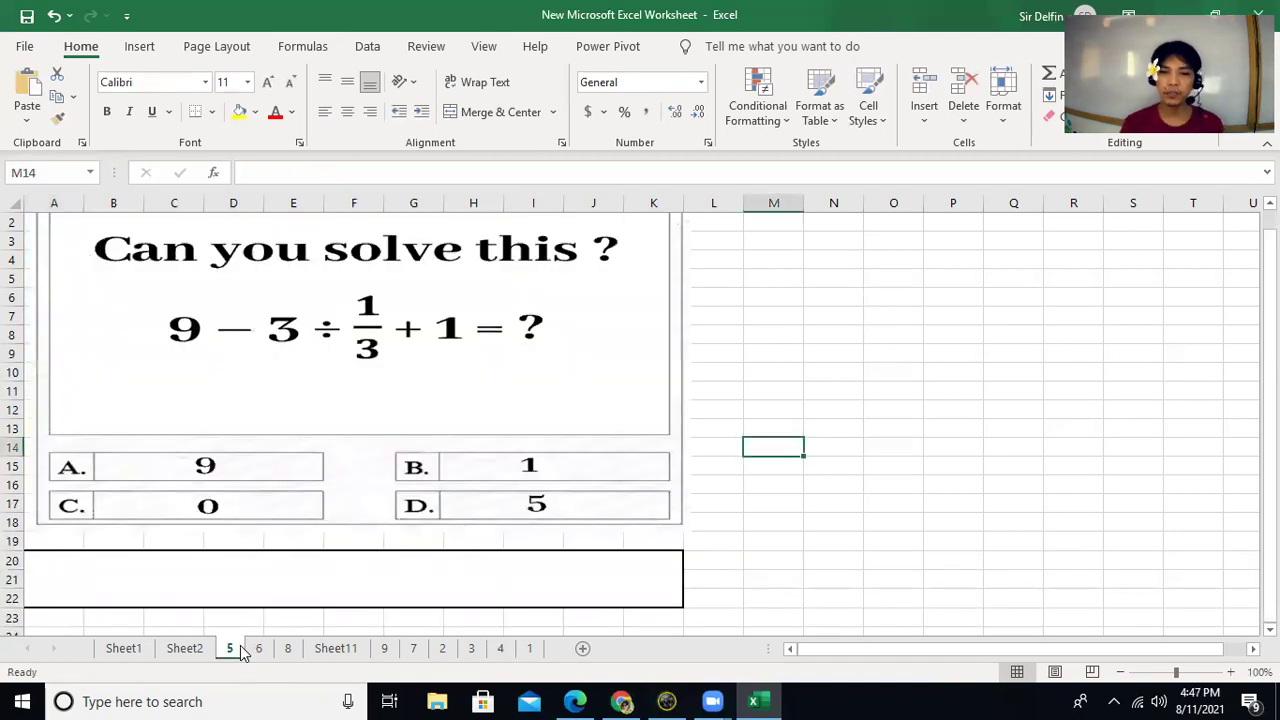
{"action": "left_click", "coordinate": [431, 395]}
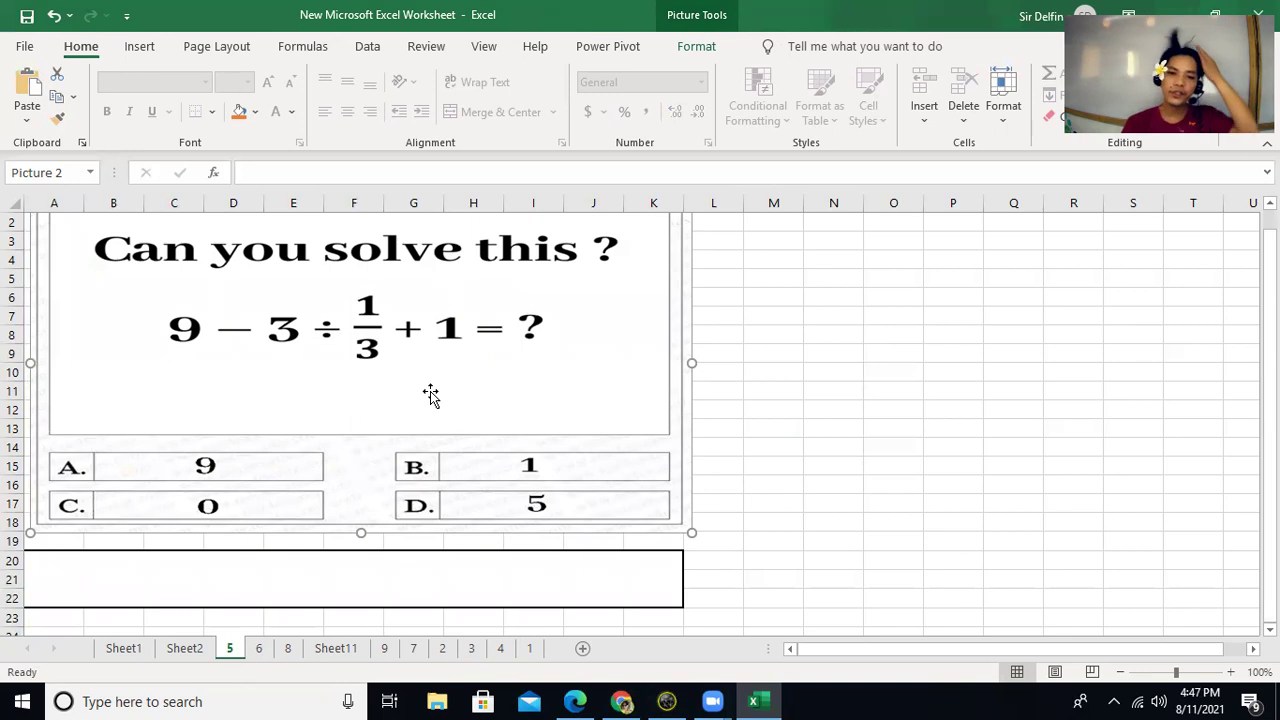
{"action": "left_click", "coordinate": [780, 395]}
{"action": "left_click", "coordinate": [488, 594]}
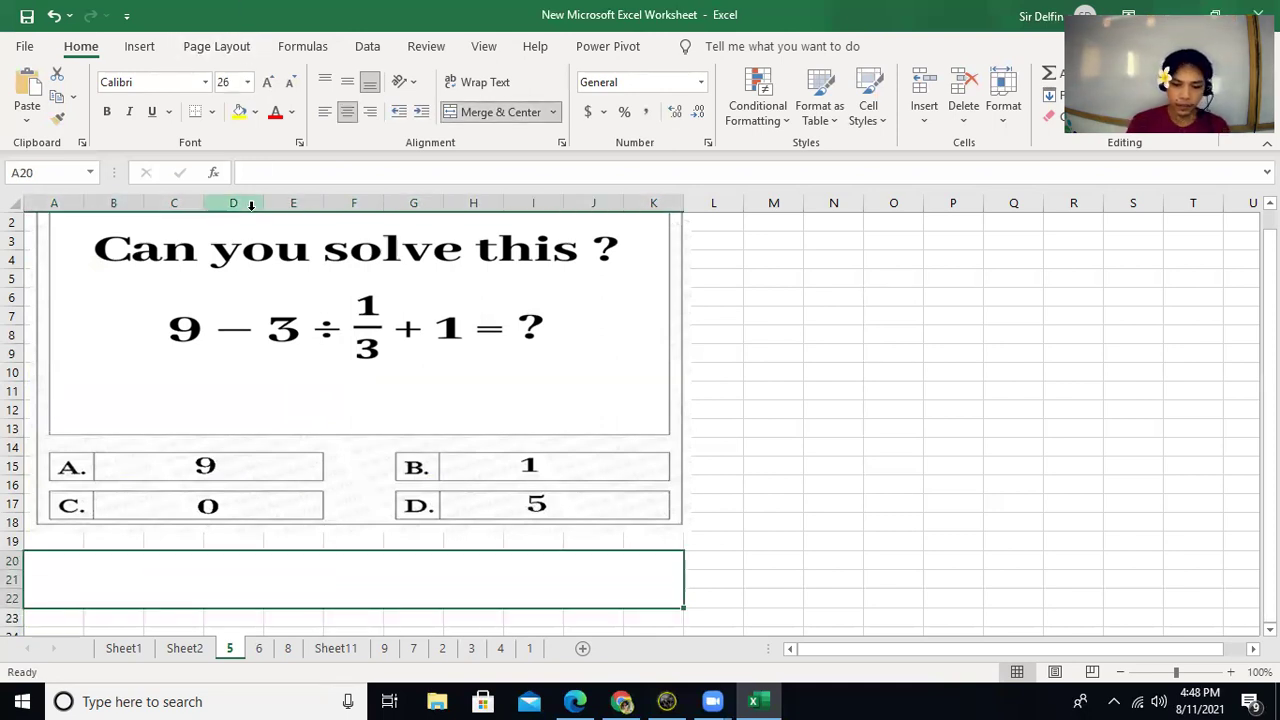
Enter =9-(3/(1/3))+1 in merged cell A20, which displays 1.
{"action": "type", "text": "="}
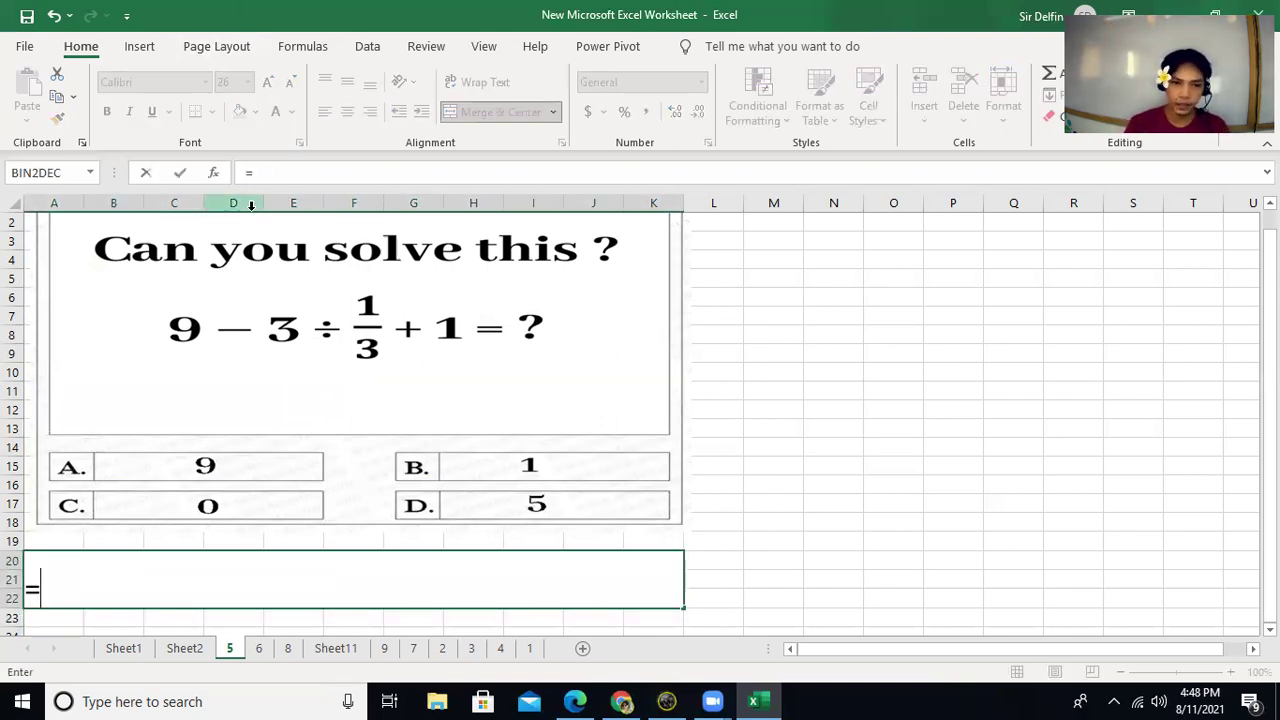
{"action": "type", "text": "9-"}
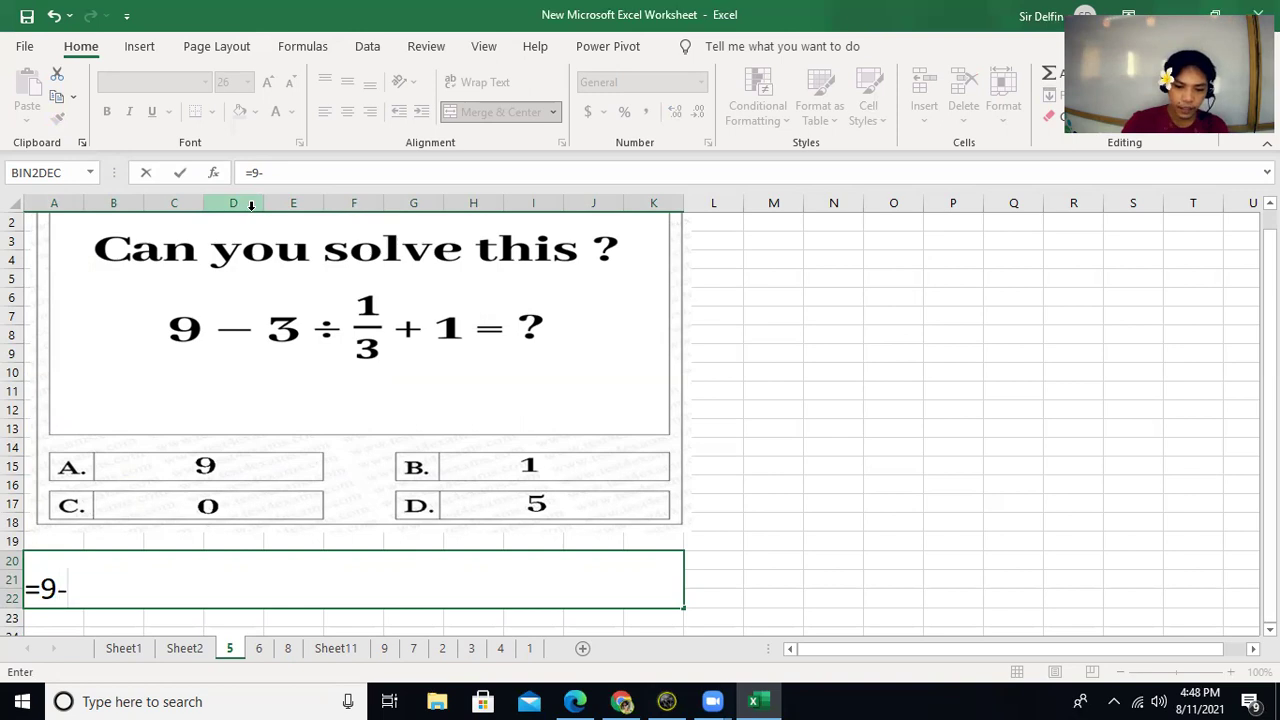
{"action": "type", "text": "("}
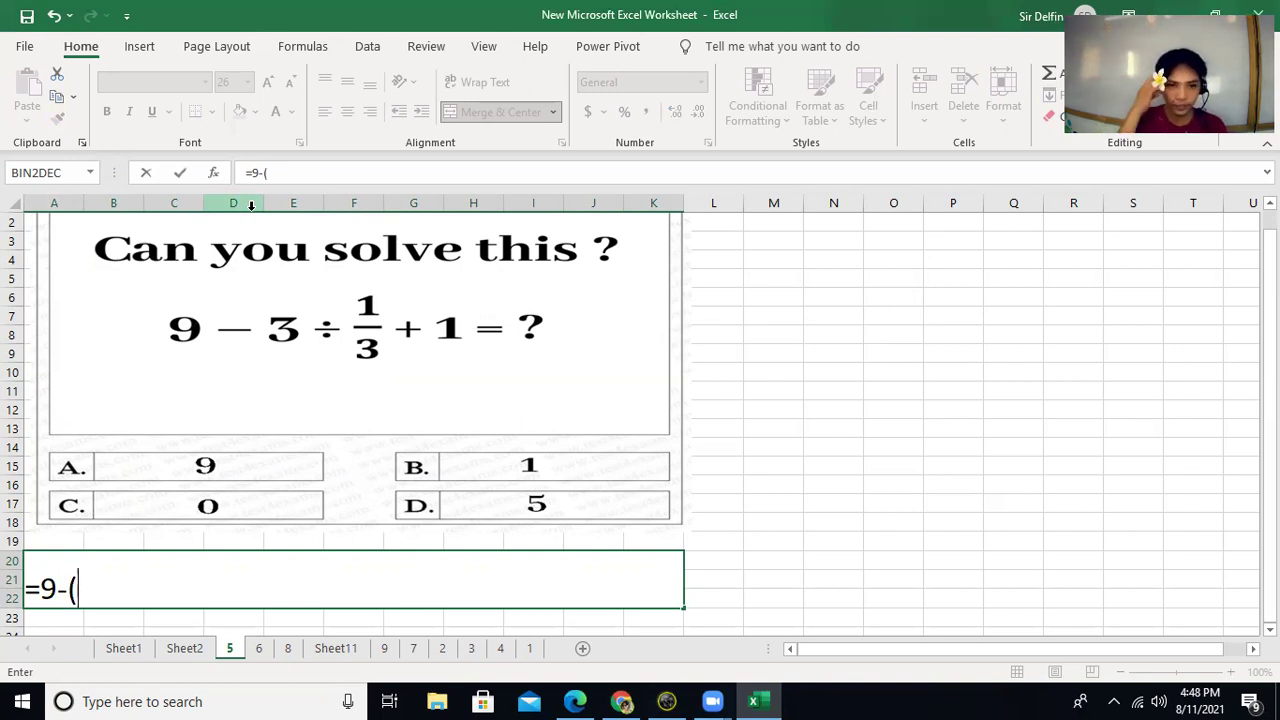
{"action": "type", "text": "3"}
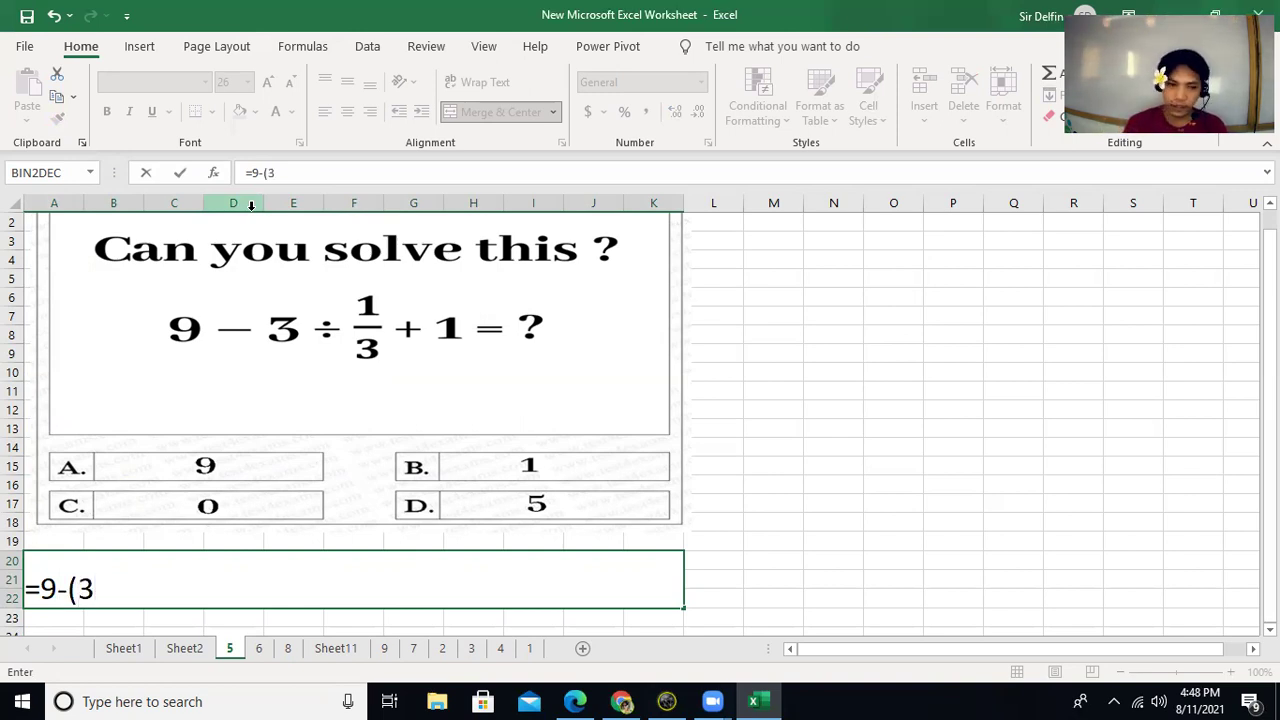
{"action": "type", "text": "/"}
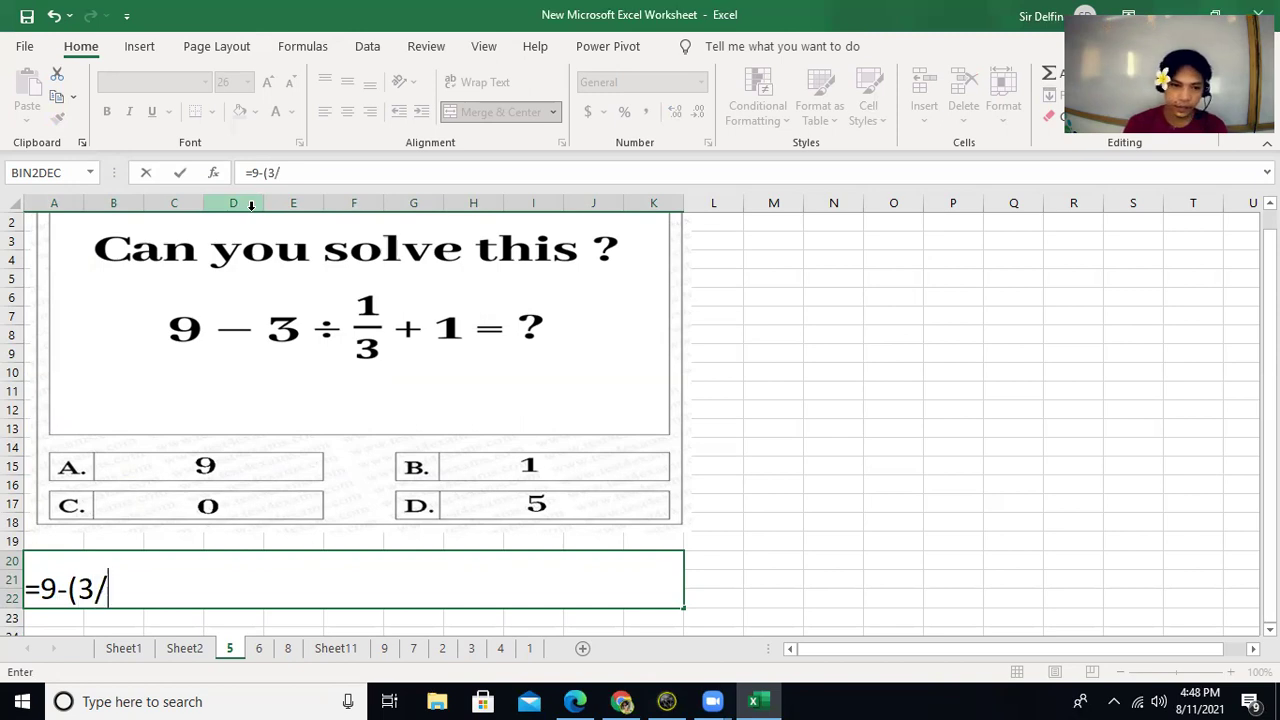
{"action": "type", "text": "("}
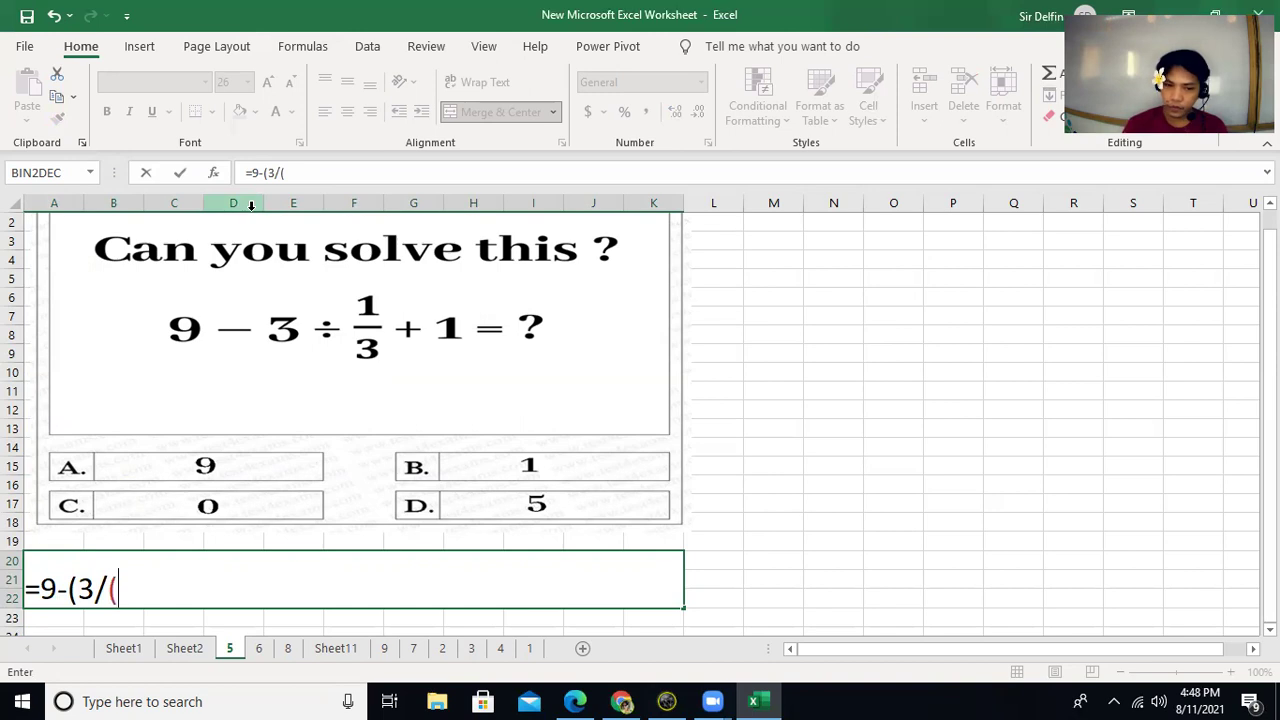
{"action": "type", "text": "1/3))"}
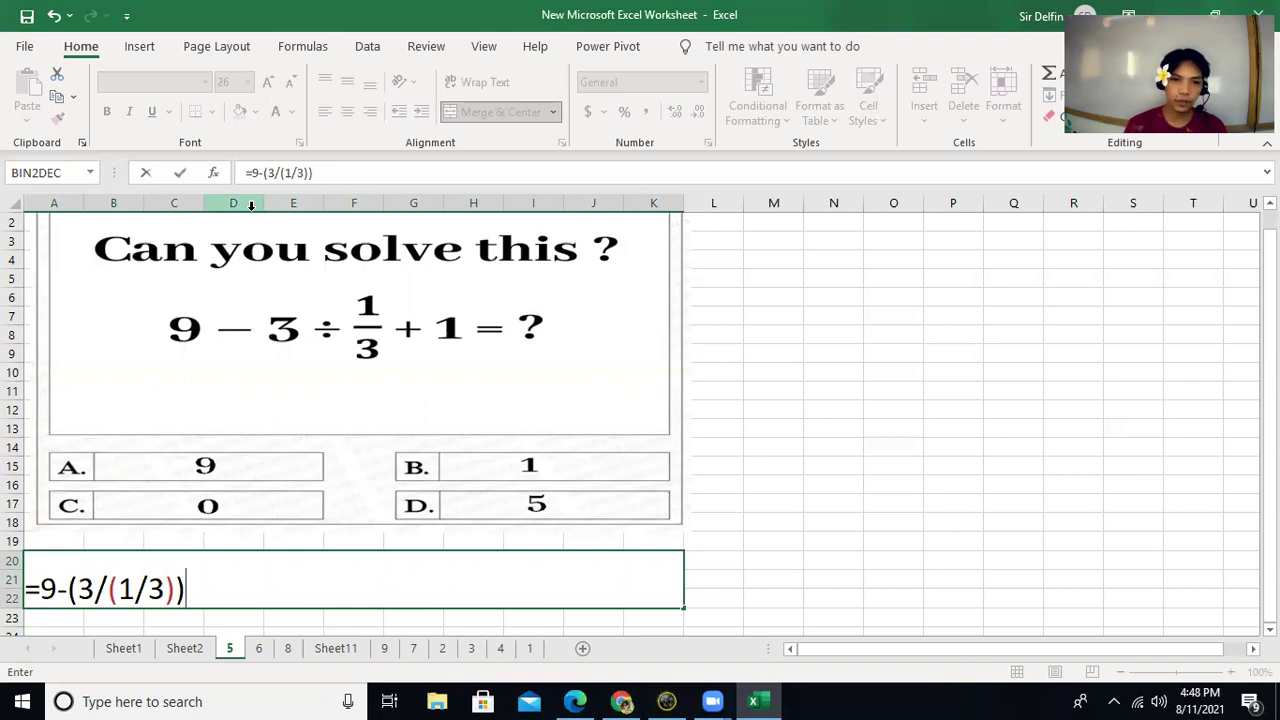
{"action": "type", "text": "+1"}
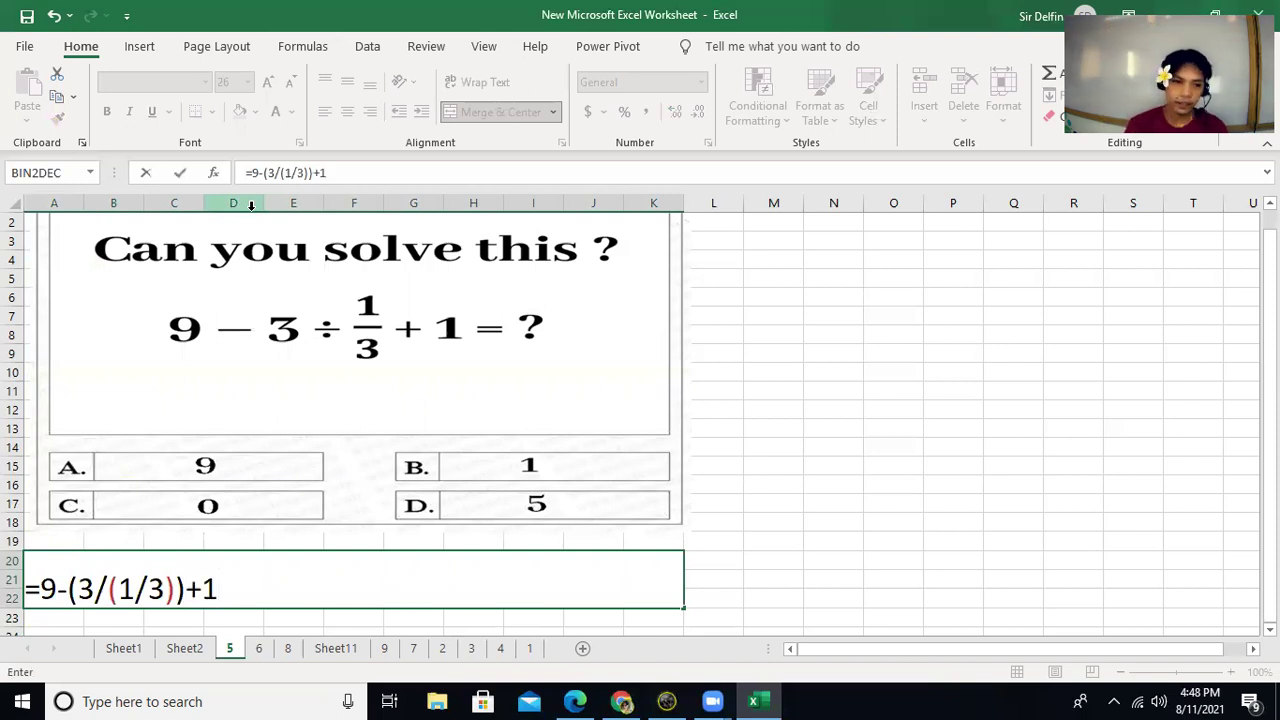
{"action": "key", "text": "Return"}
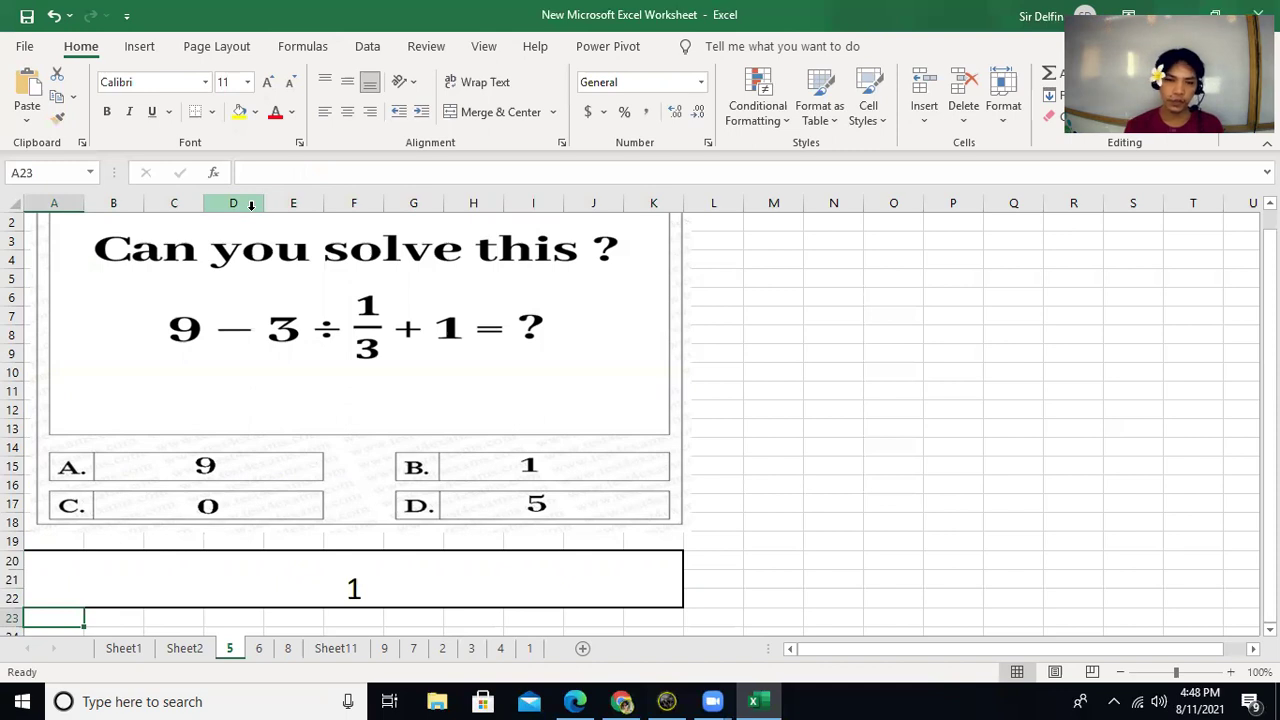
On sheet 6, merge A18:I20 under the 6² ÷ 3(2) + 5 puzzle and set it to 36-point.
{"action": "left_click", "coordinate": [266, 648]}
{"action": "left_click_drag", "start_coordinate": [57, 538], "coordinate": [537, 585]}
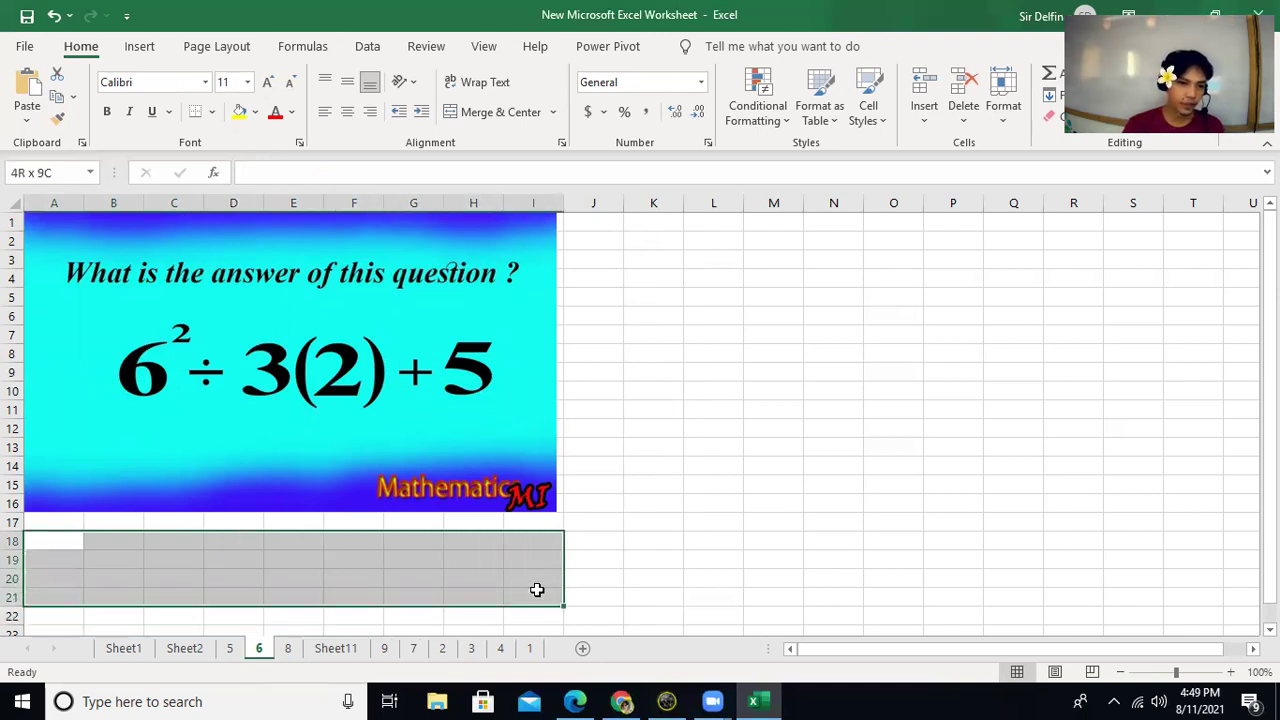
{"action": "left_click", "coordinate": [505, 111]}
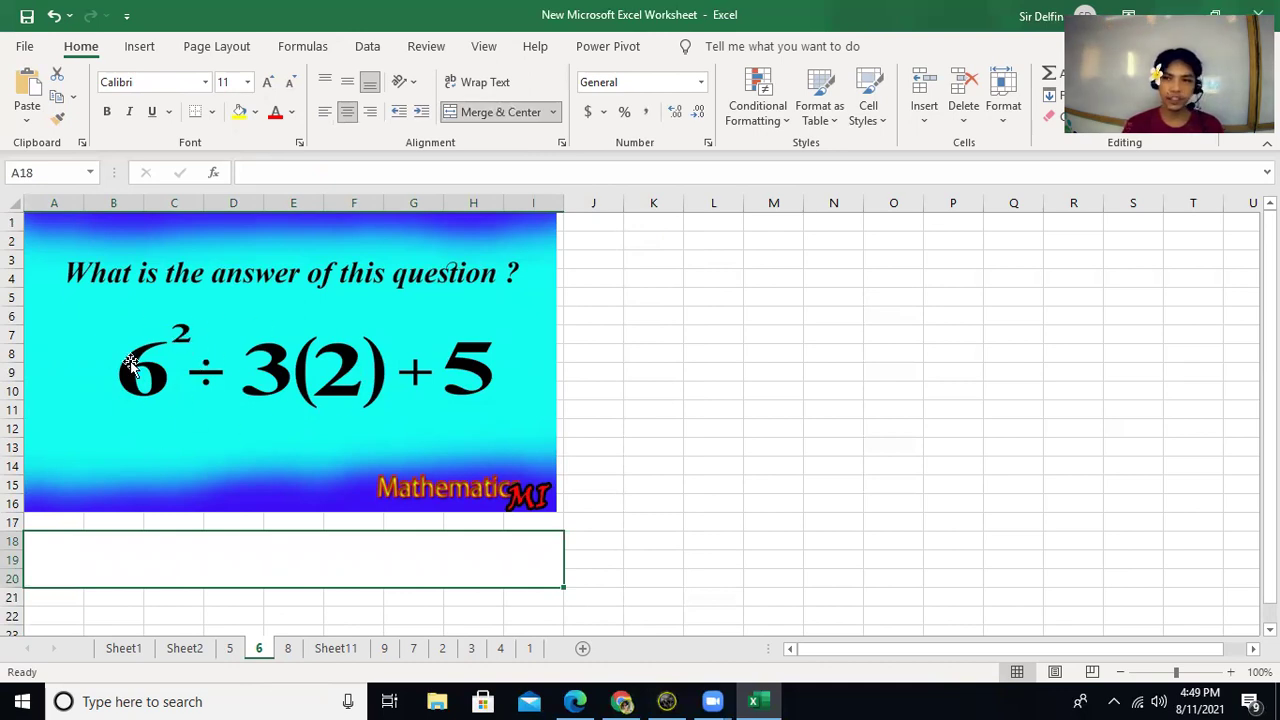
{"action": "left_click", "coordinate": [729, 480]}
{"action": "left_click", "coordinate": [394, 551]}
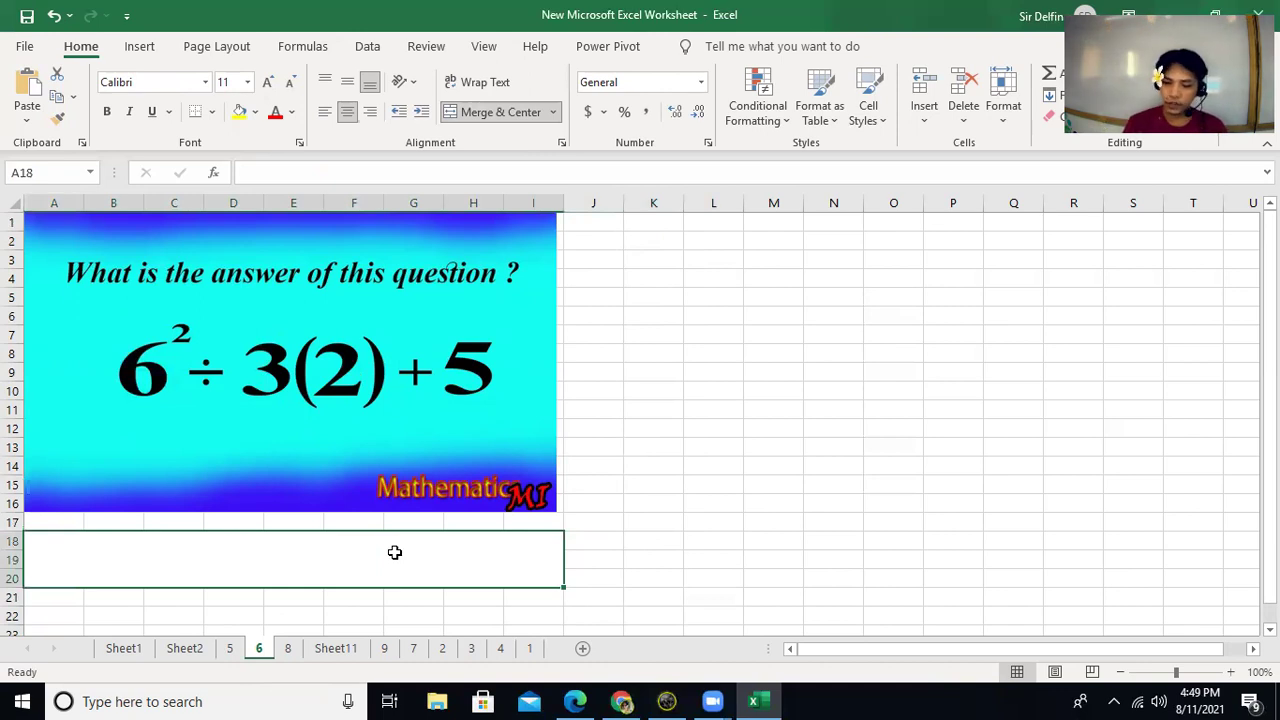
{"action": "type", "text": "=6"}
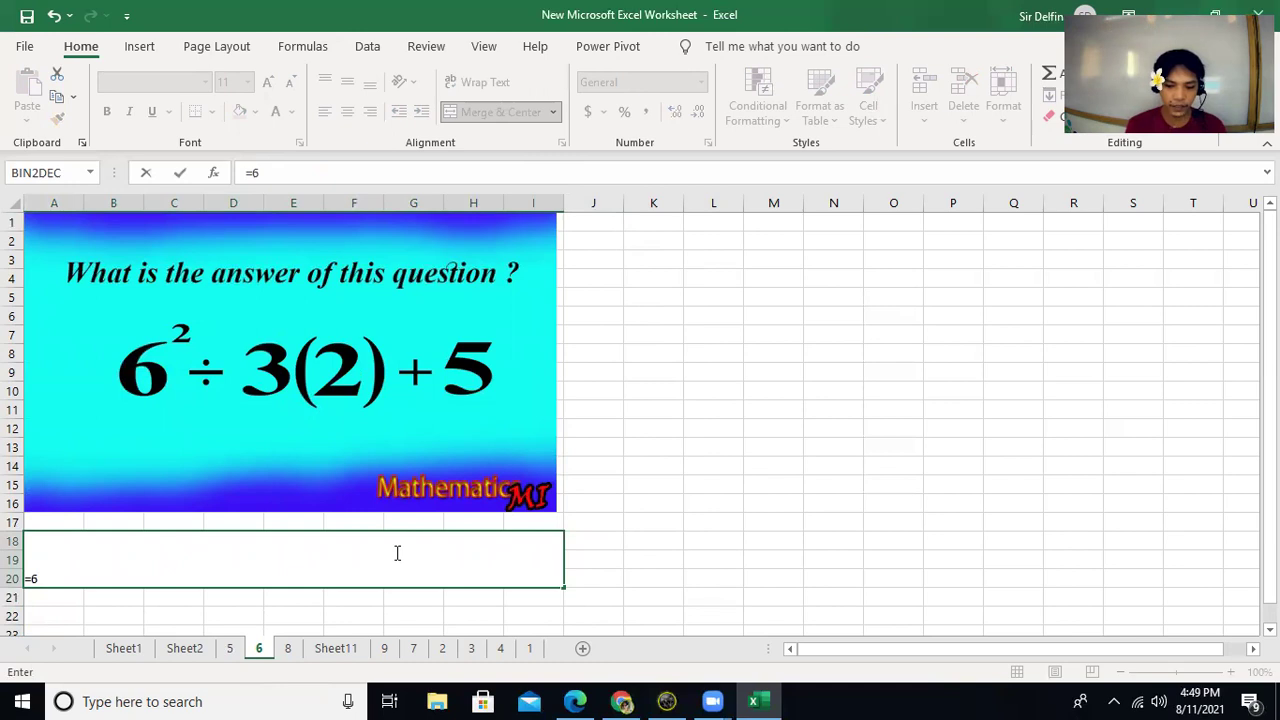
{"action": "type", "text": "^"}
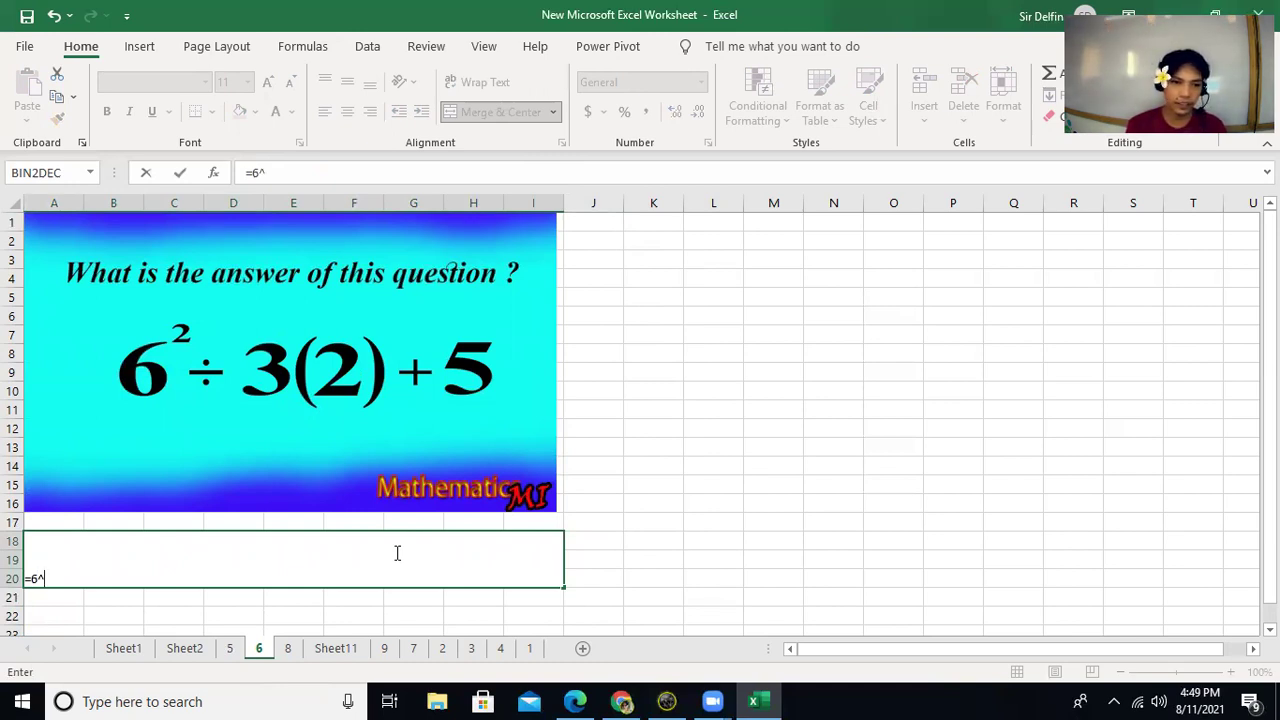
{"action": "type", "text": "2"}
{"action": "key", "text": "Escape"}
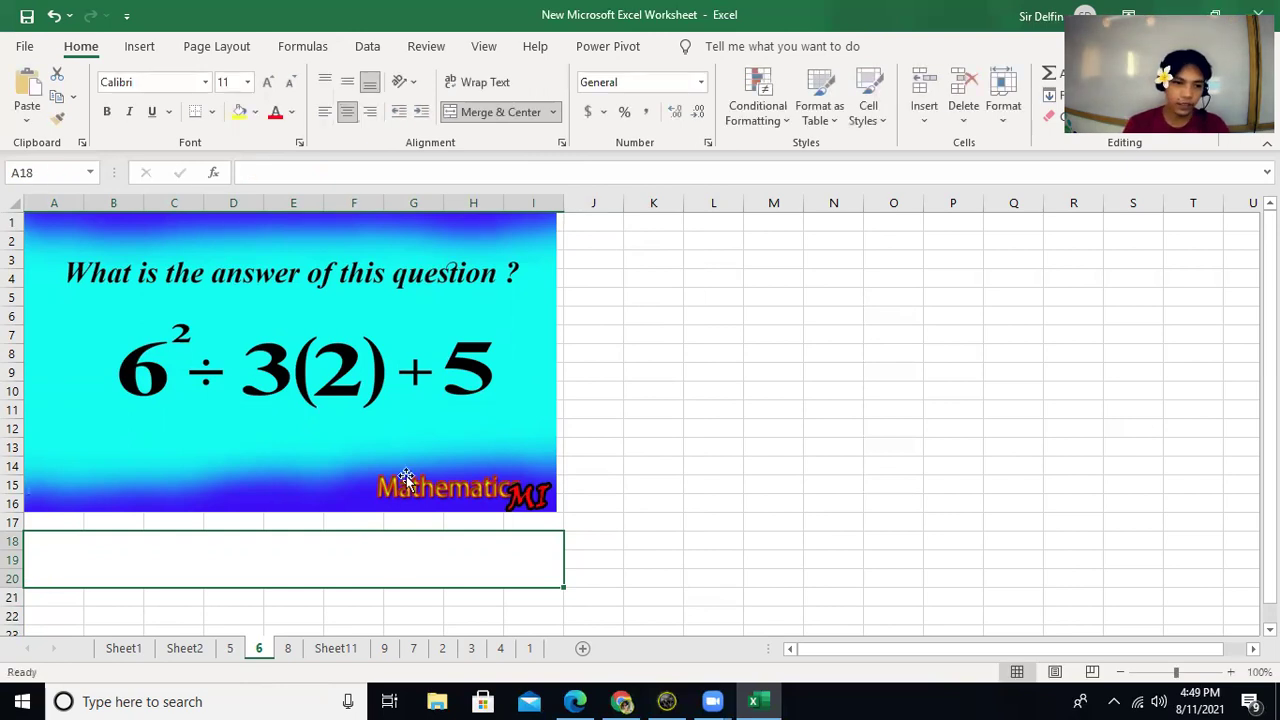
{"action": "left_click", "coordinate": [249, 82]}
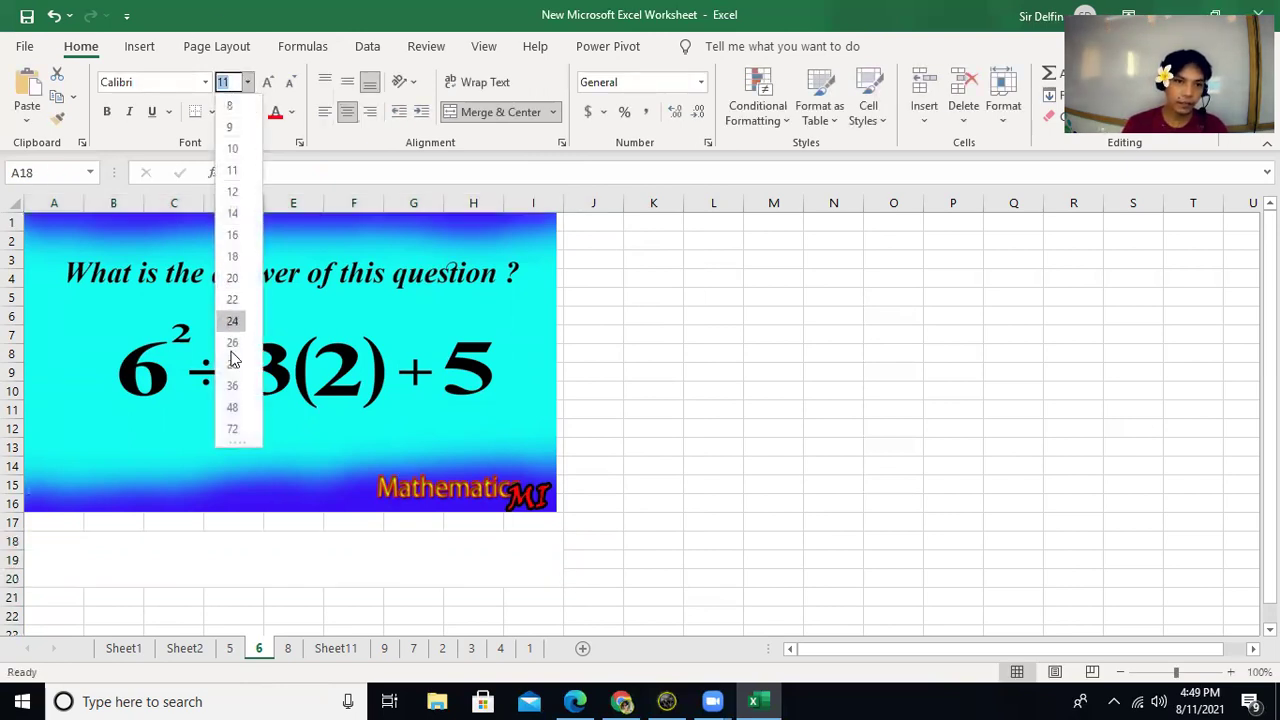
{"action": "left_click", "coordinate": [232, 385]}
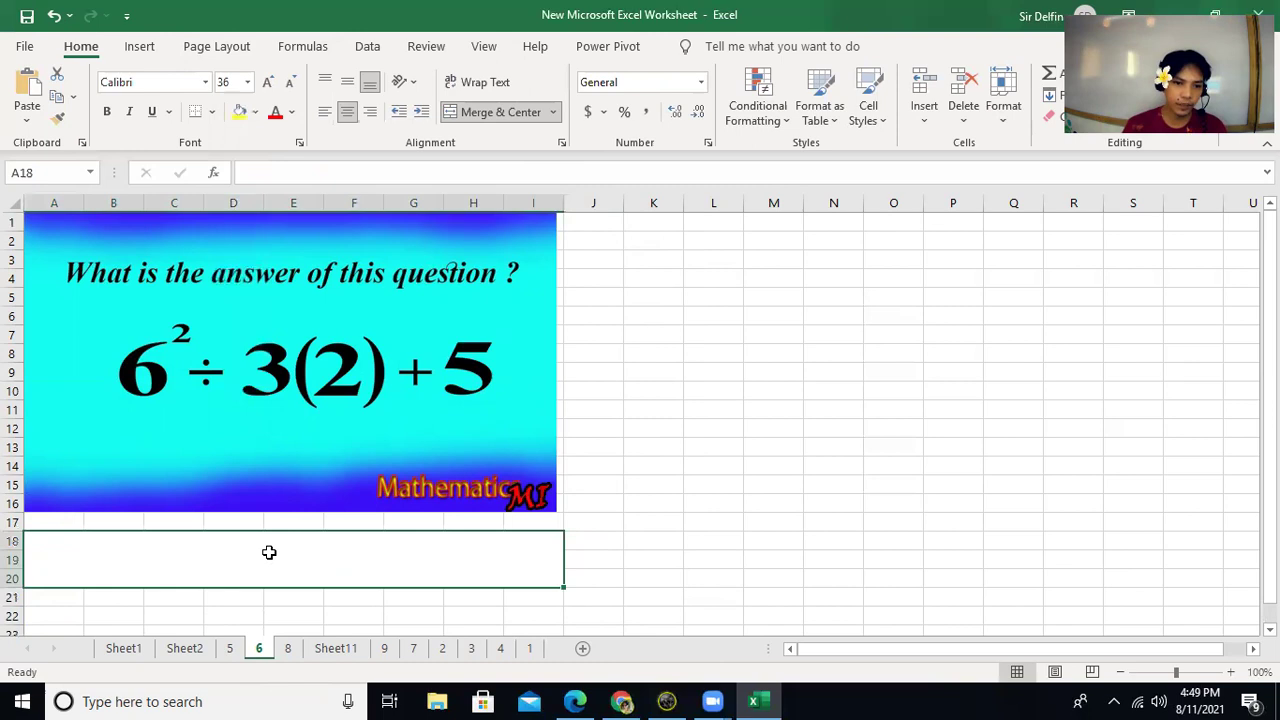
Enter =6^2/(3*2)+5 in merged cell A18 so it shows 11.
{"action": "type", "text": "="}
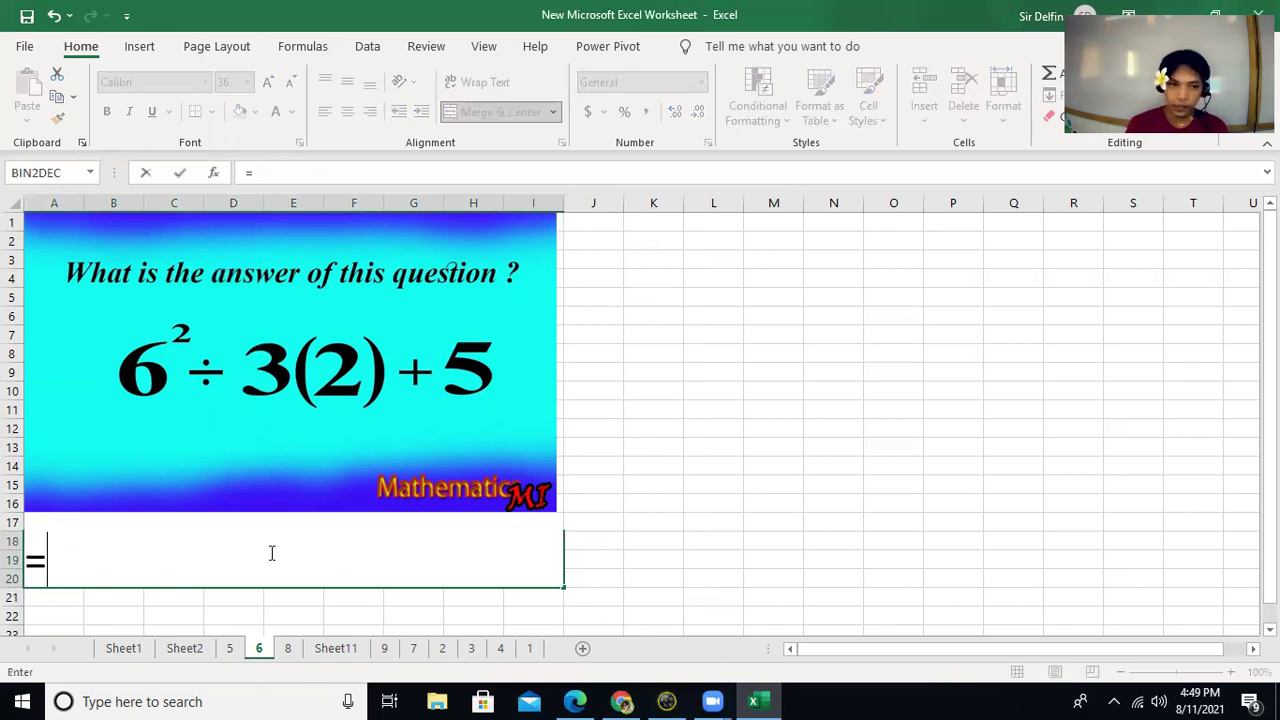
{"action": "type", "text": "6"}
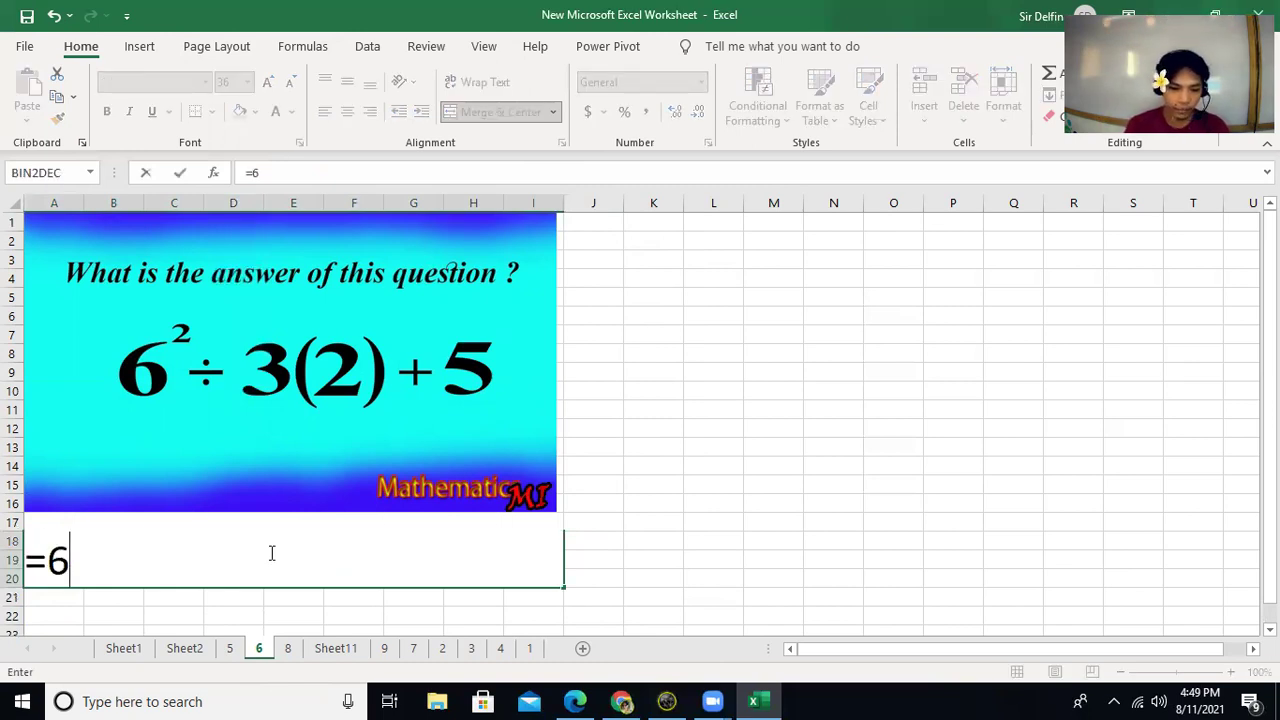
{"action": "type", "text": "^"}
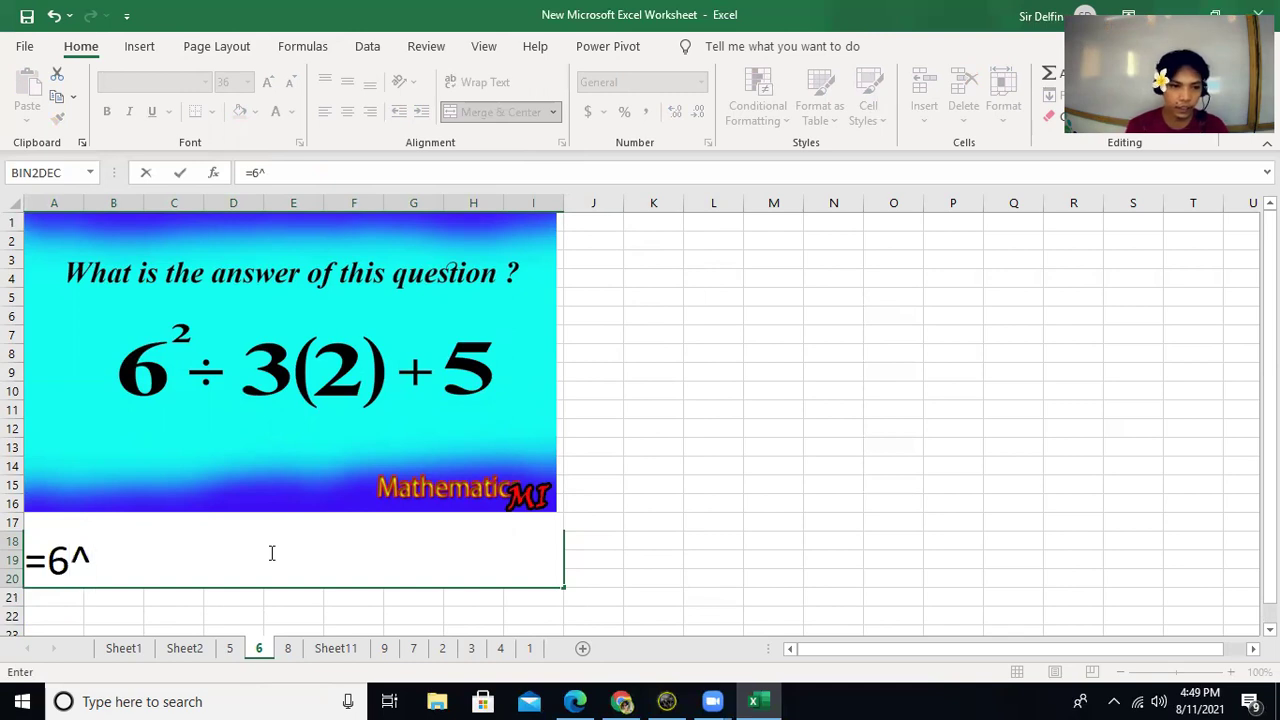
{"action": "type", "text": "2"}
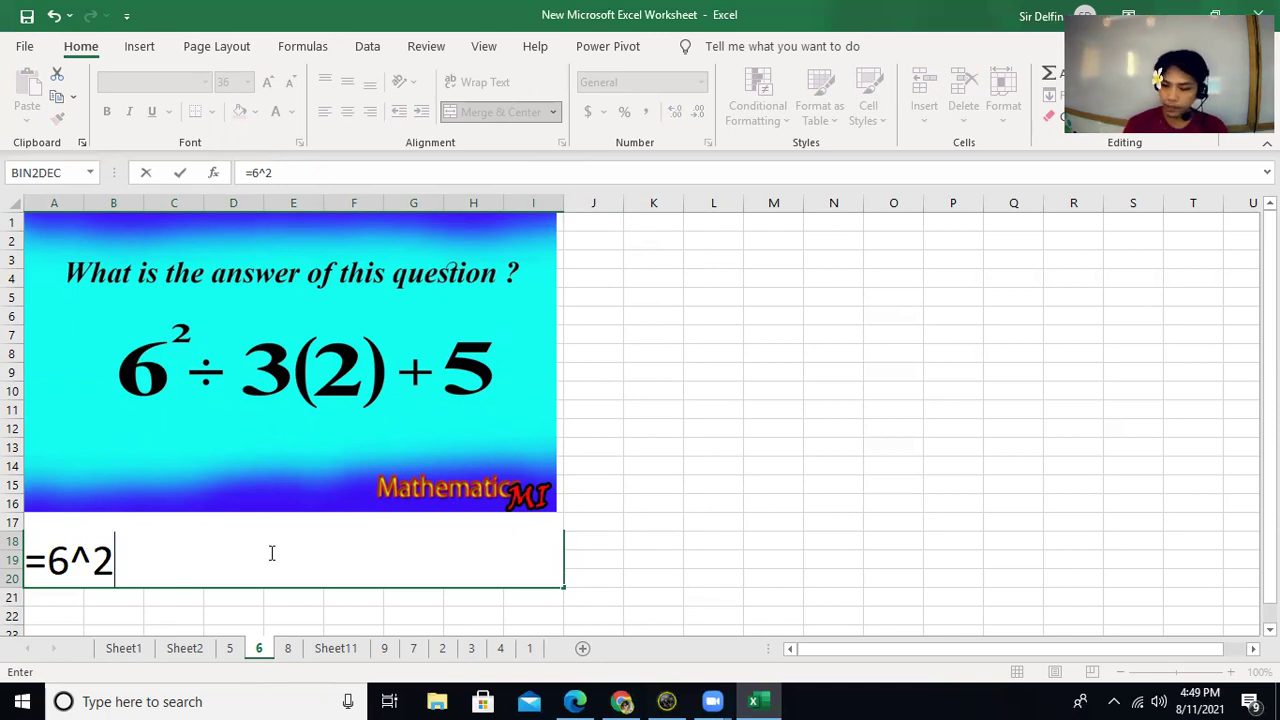
{"action": "type", "text": "/"}
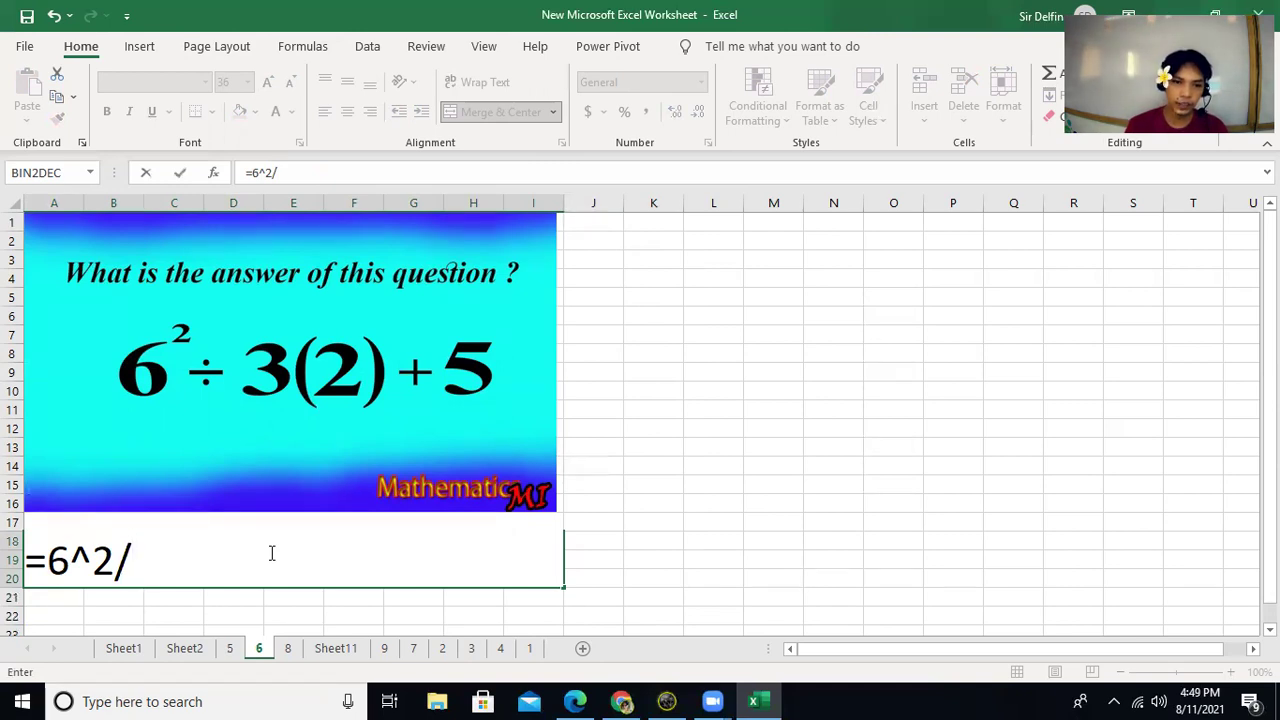
{"action": "type", "text": "("}
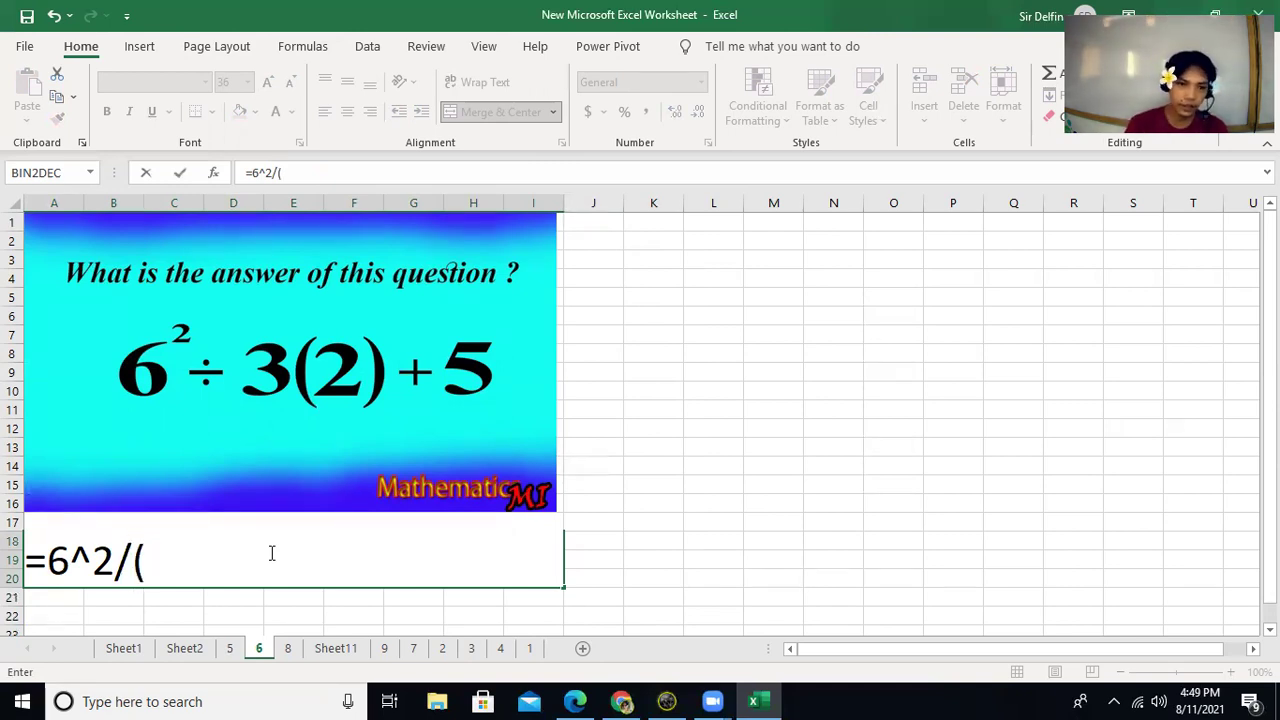
{"action": "type", "text": "3*2"}
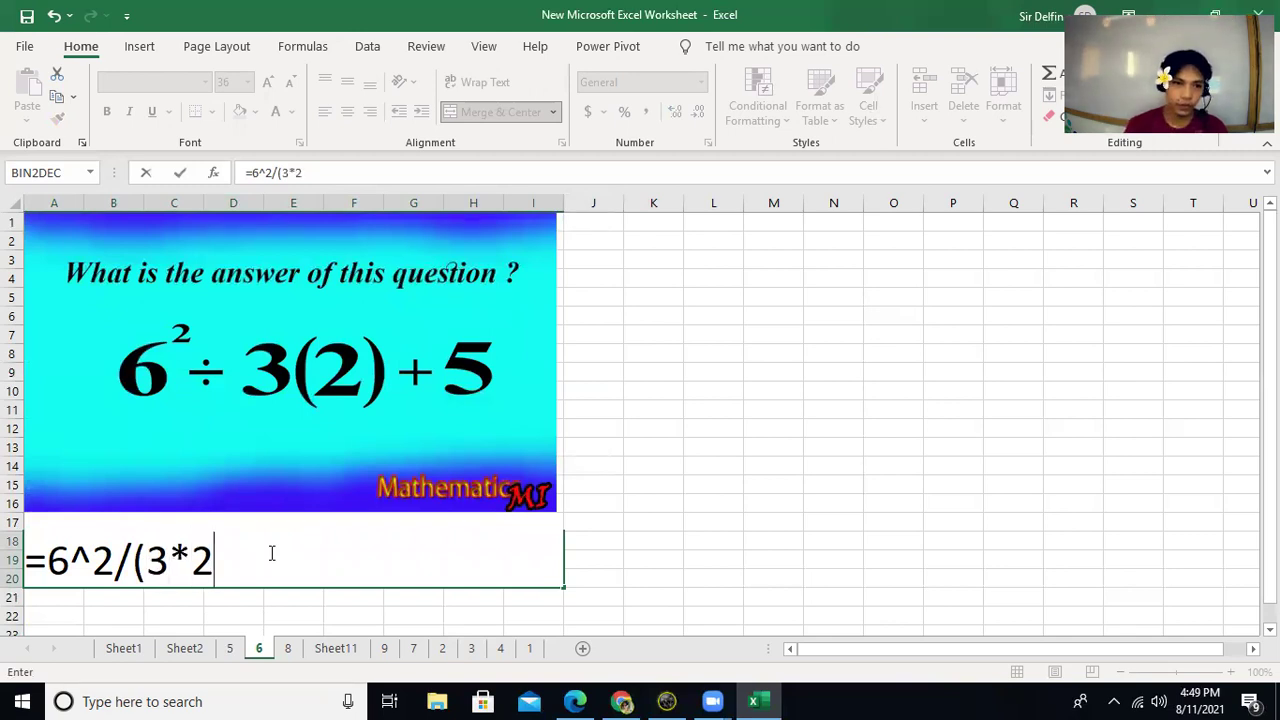
{"action": "type", "text": ")"}
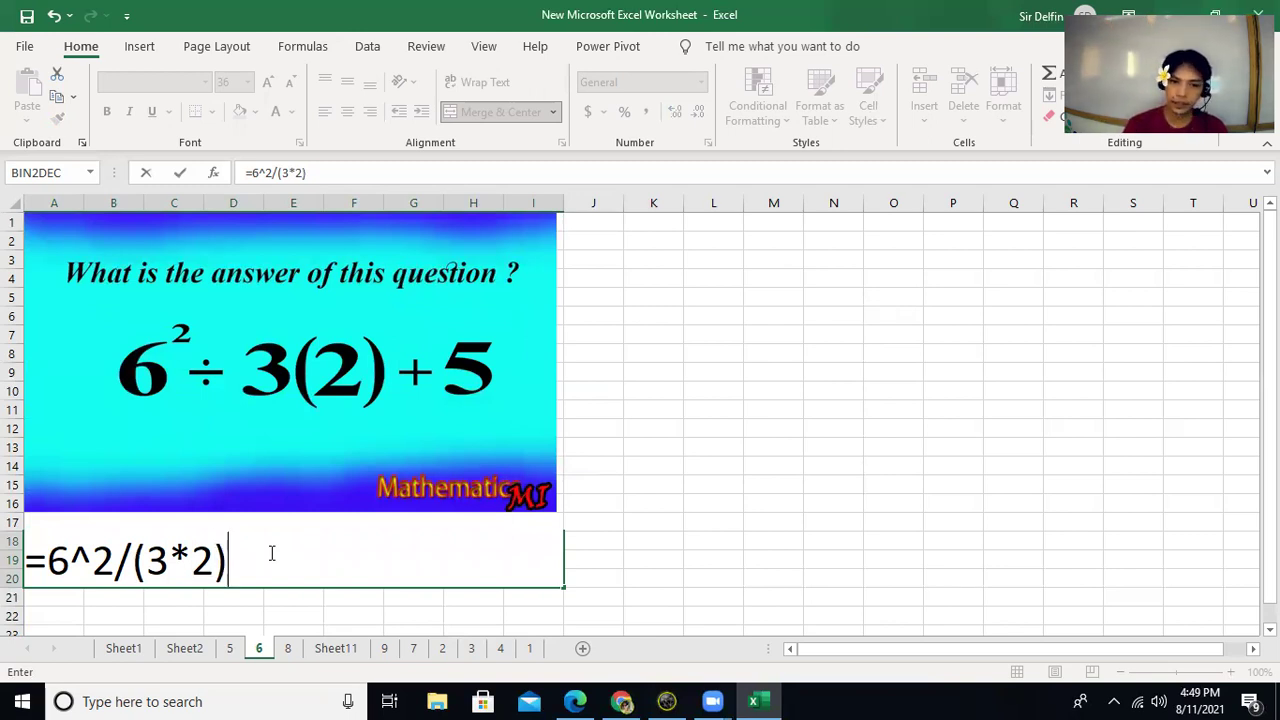
{"action": "type", "text": "+5"}
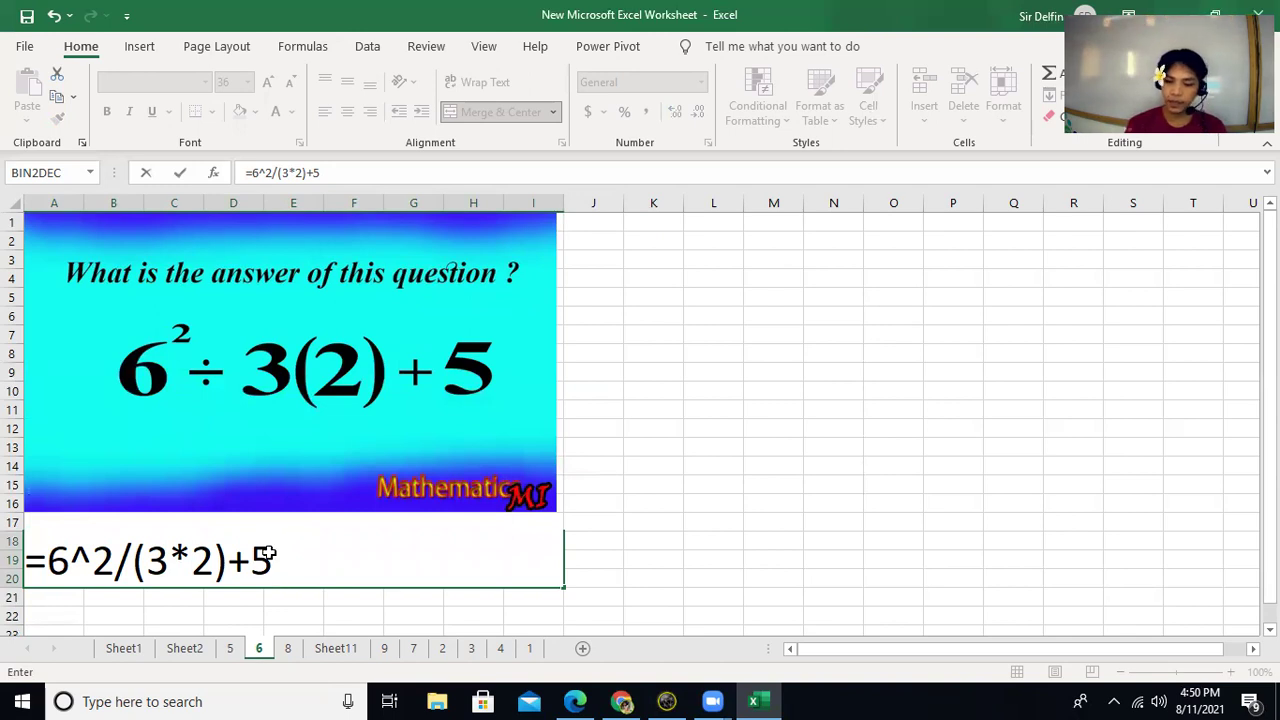
{"action": "key", "text": "Return"}
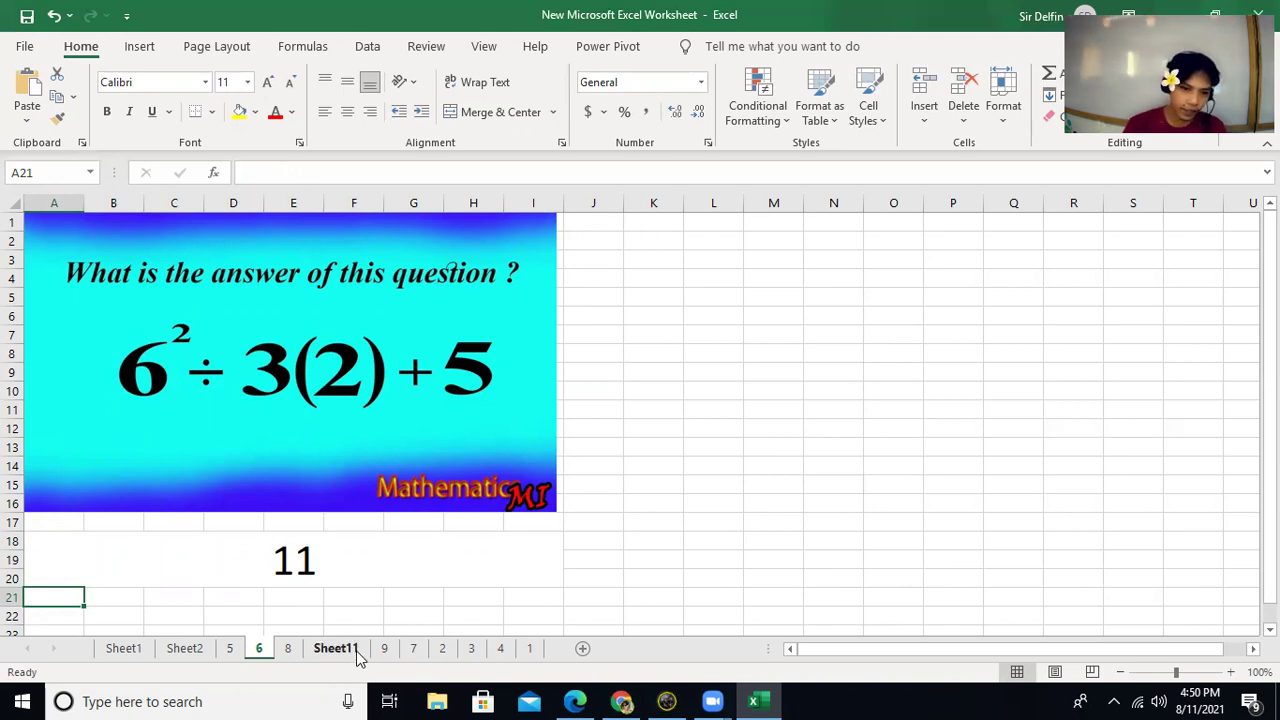
On sheet 7, merge C13:O17 into one answer cell and set its font size to 48.
{"action": "left_click", "coordinate": [415, 650]}
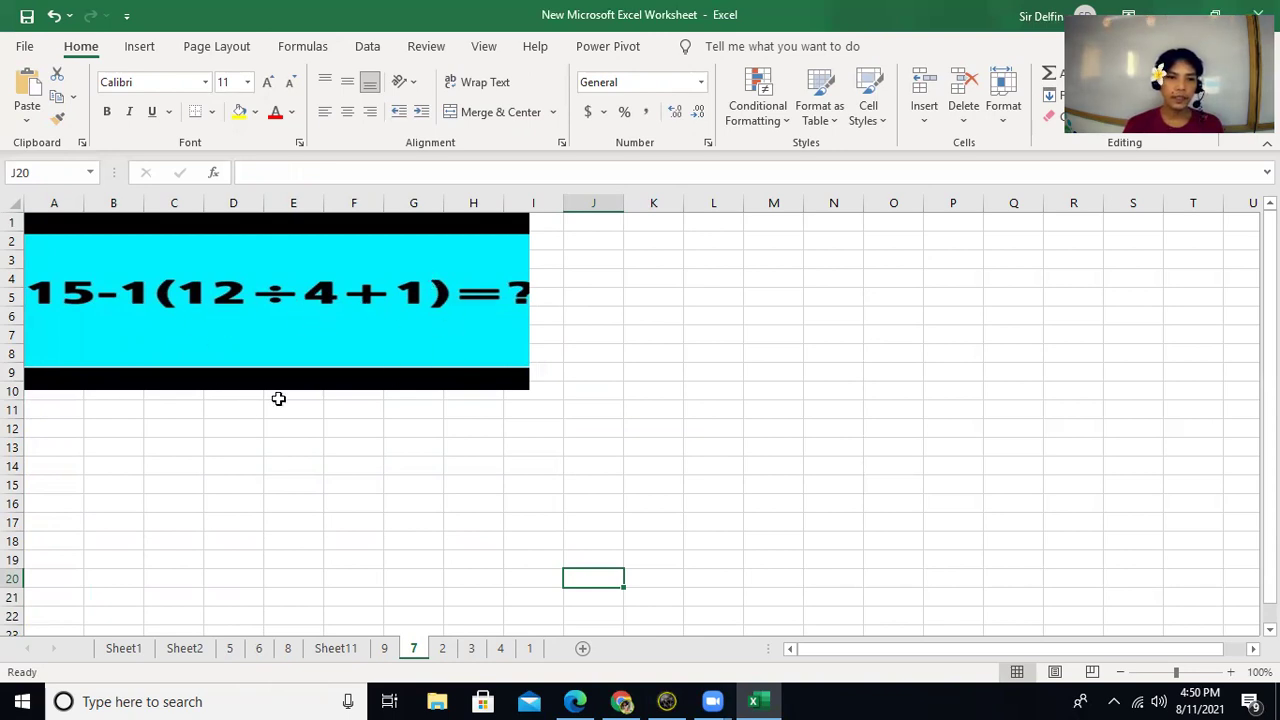
{"action": "left_click_drag", "start_coordinate": [16, 447], "coordinate": [300, 514]}
{"action": "mouse_move", "coordinate": [180, 446]}
{"action": "left_mouse_down"}
{"action": "mouse_move", "coordinate": [449, 496]}
{"action": "mouse_move", "coordinate": [902, 522]}
{"action": "left_mouse_up"}
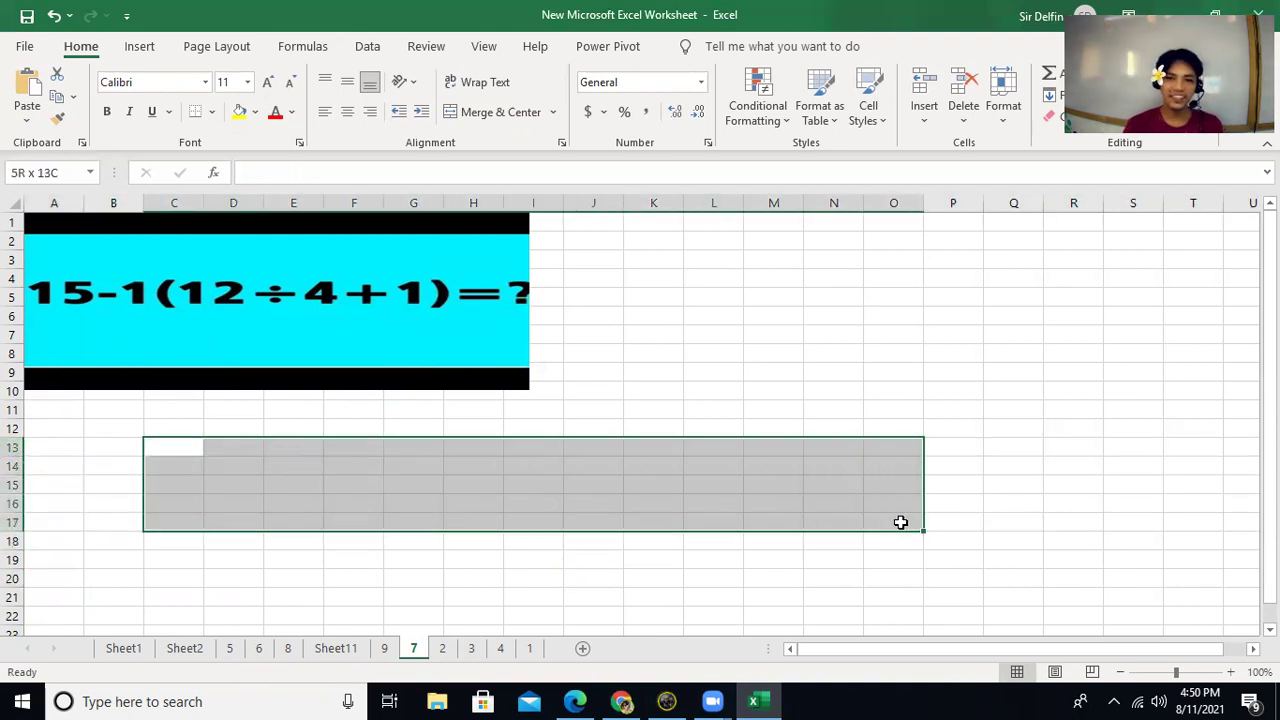
{"action": "left_click", "coordinate": [491, 112]}
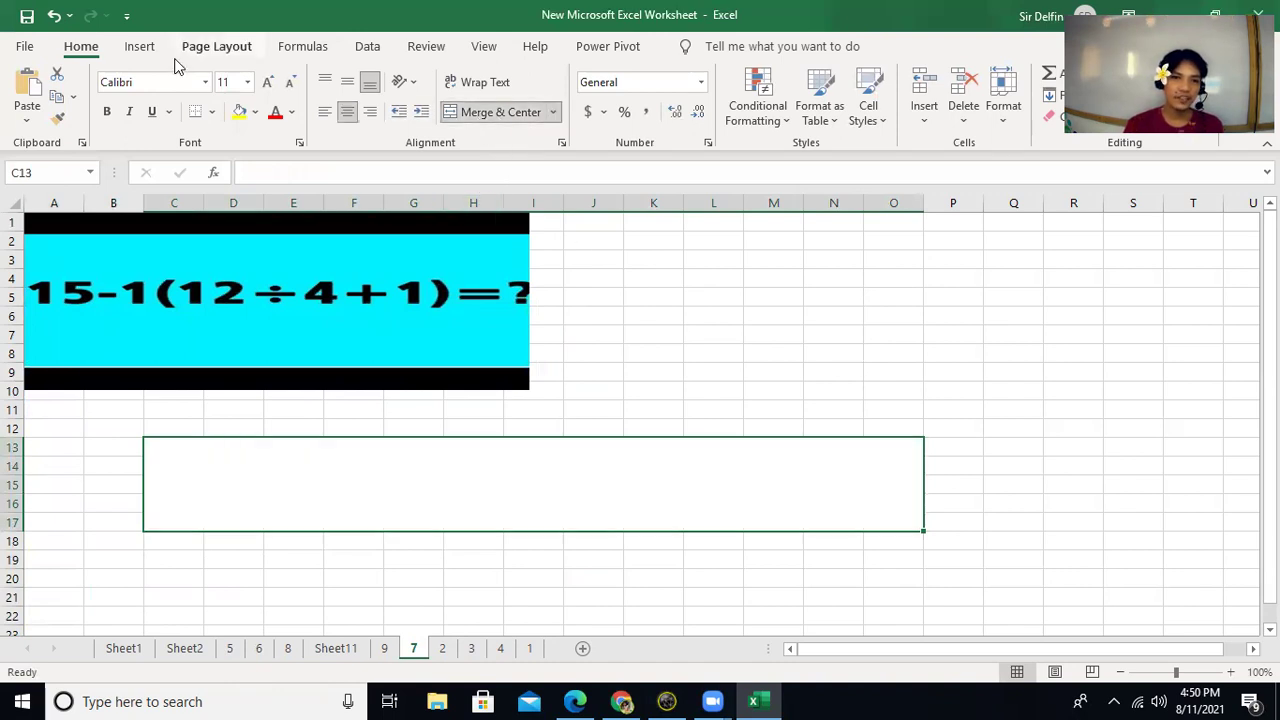
{"action": "left_click", "coordinate": [250, 83]}
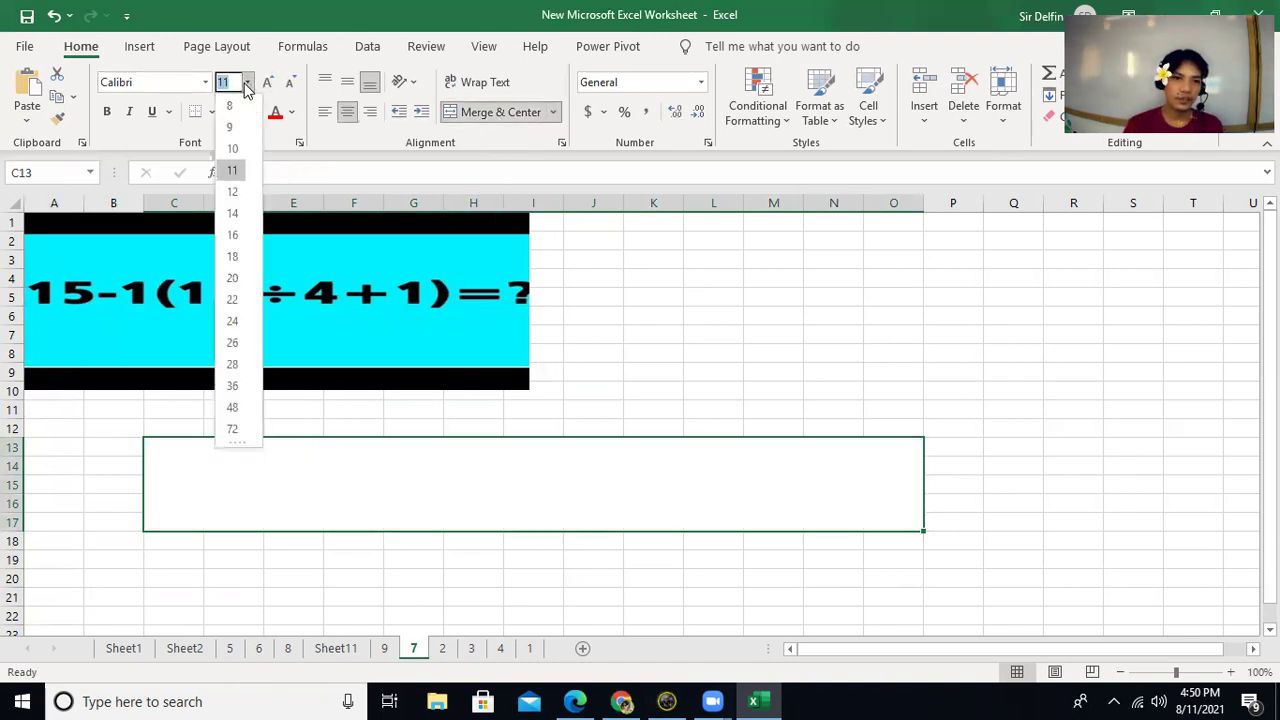
{"action": "left_click", "coordinate": [233, 407]}
{"action": "left_click", "coordinate": [286, 575]}
{"action": "left_click", "coordinate": [310, 482]}
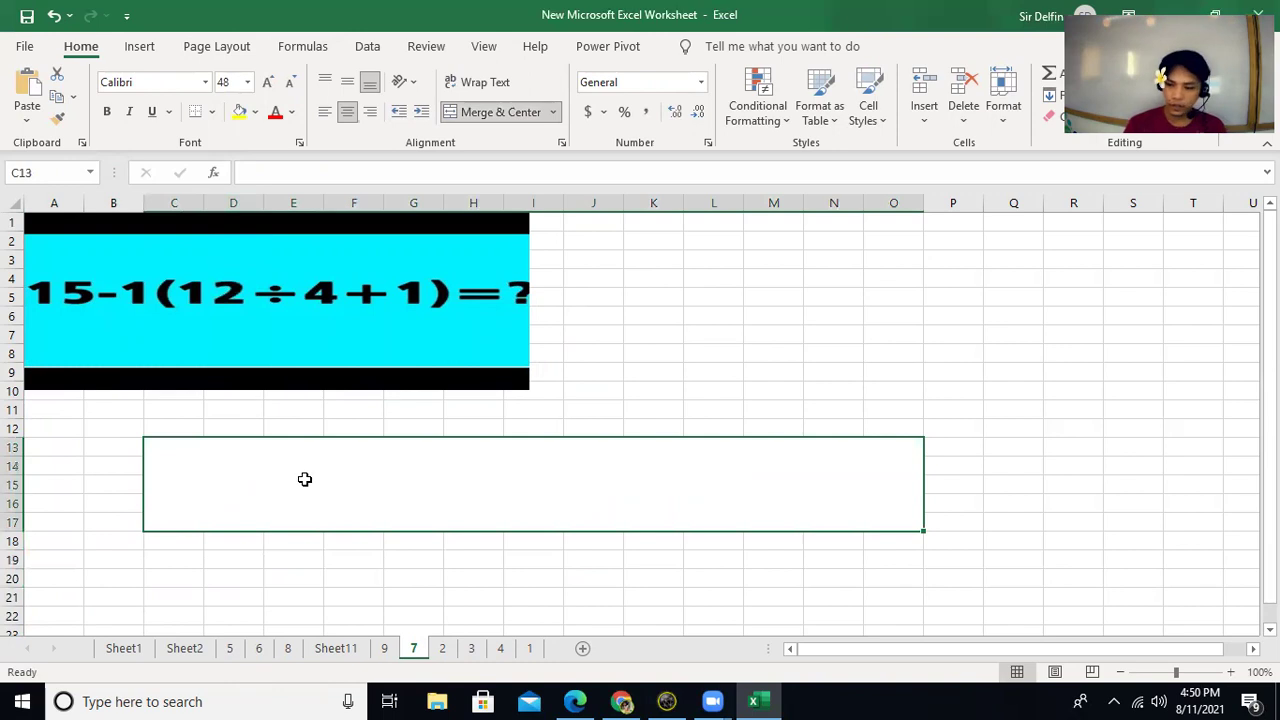
Enter =15-(1*(12/4)+1) in the merged C13 cell so it displays 11.
{"action": "type", "text": "=15-"}
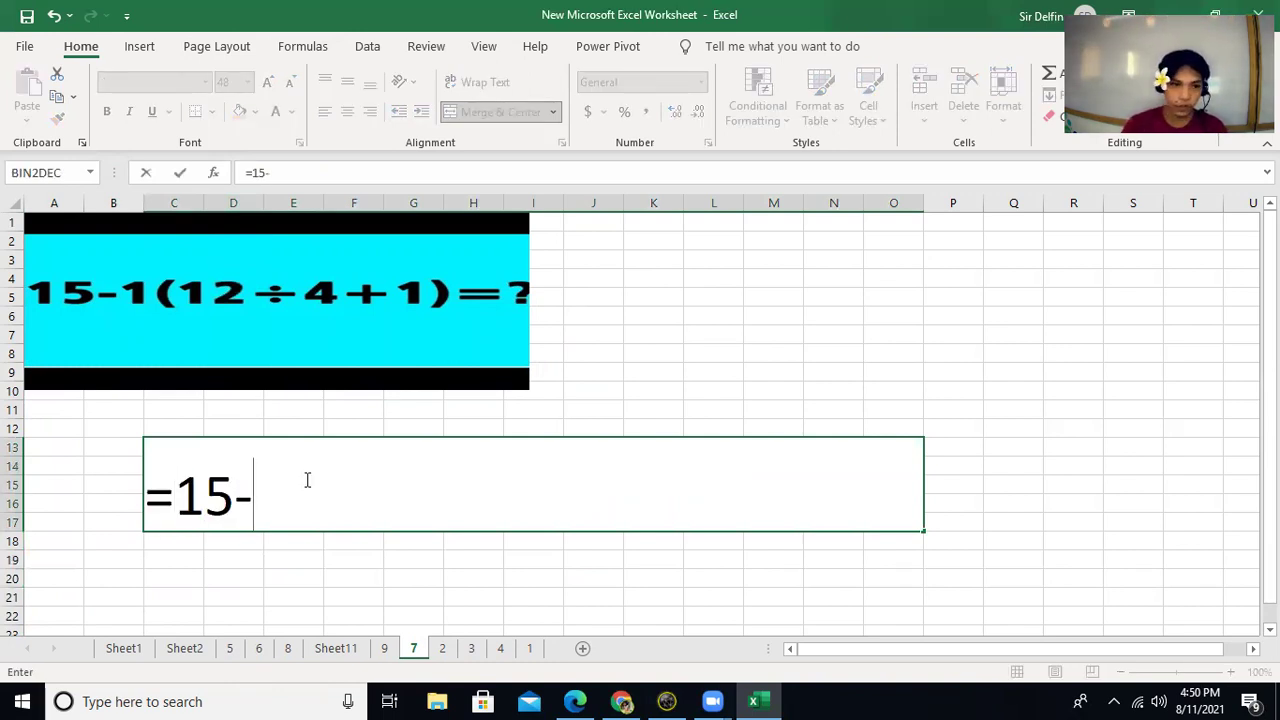
{"action": "type", "text": "("}
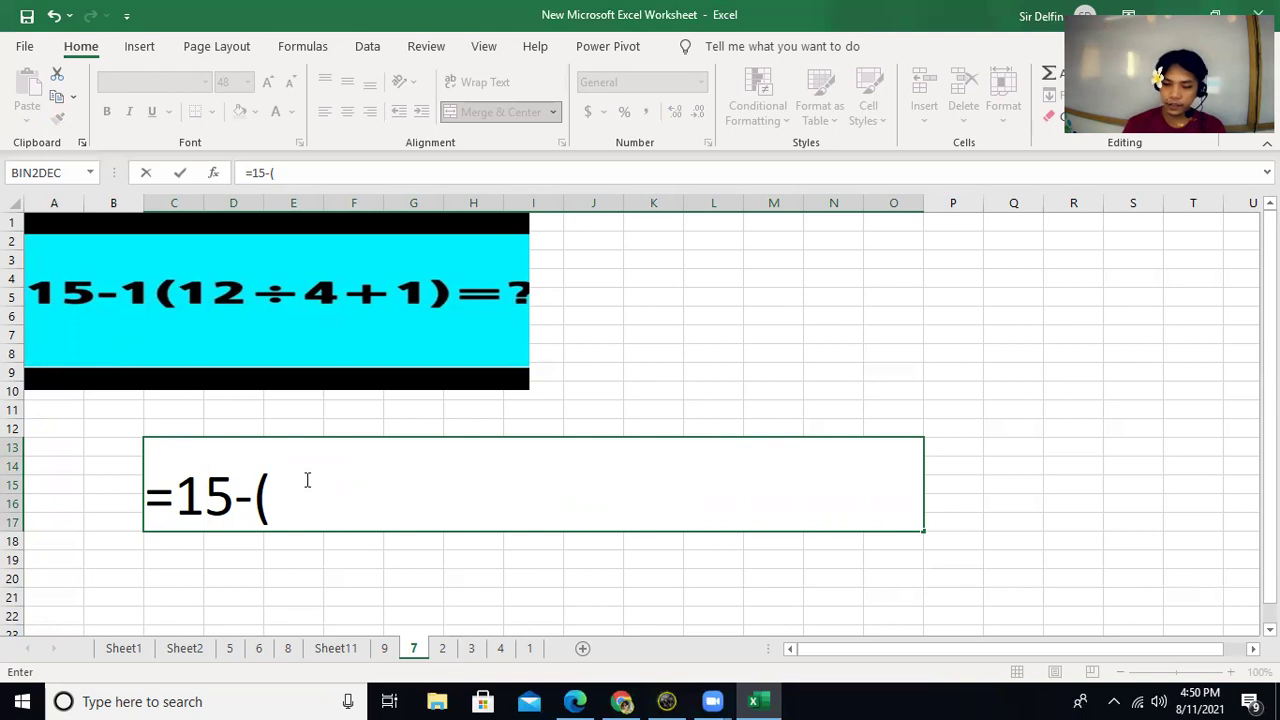
{"action": "type", "text": "1*(12/4"}
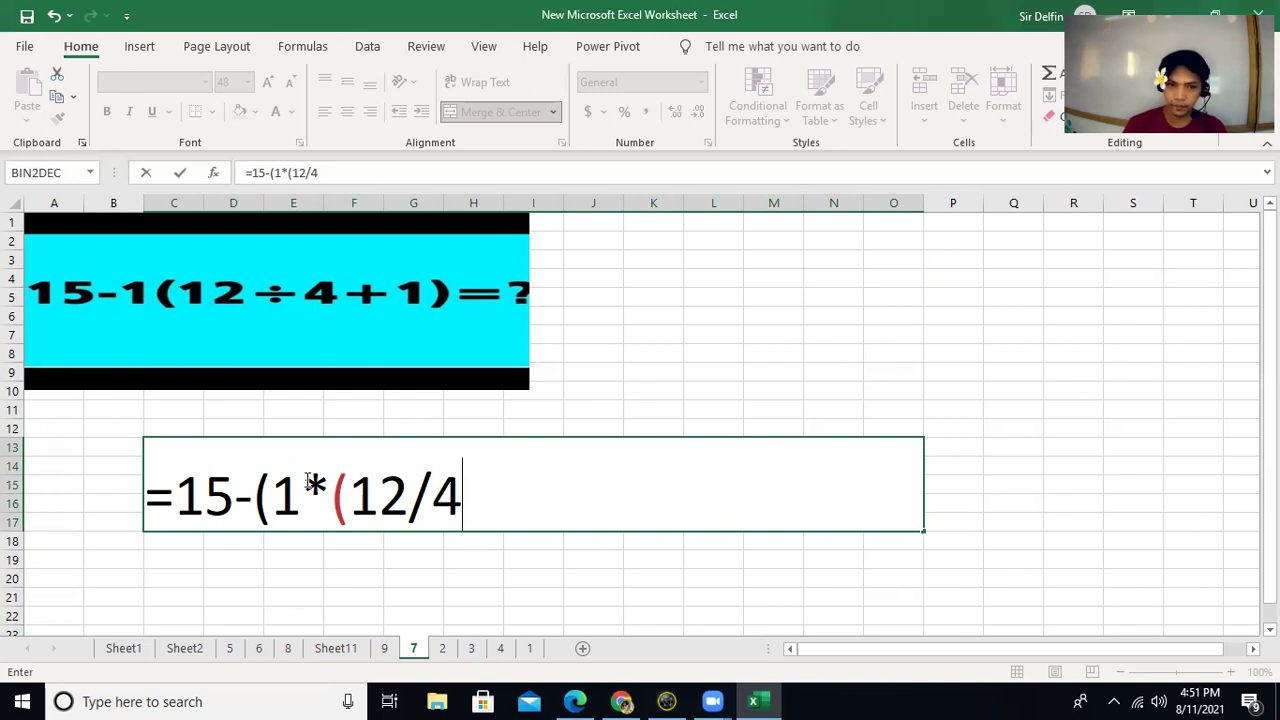
{"action": "type", "text": ")"}
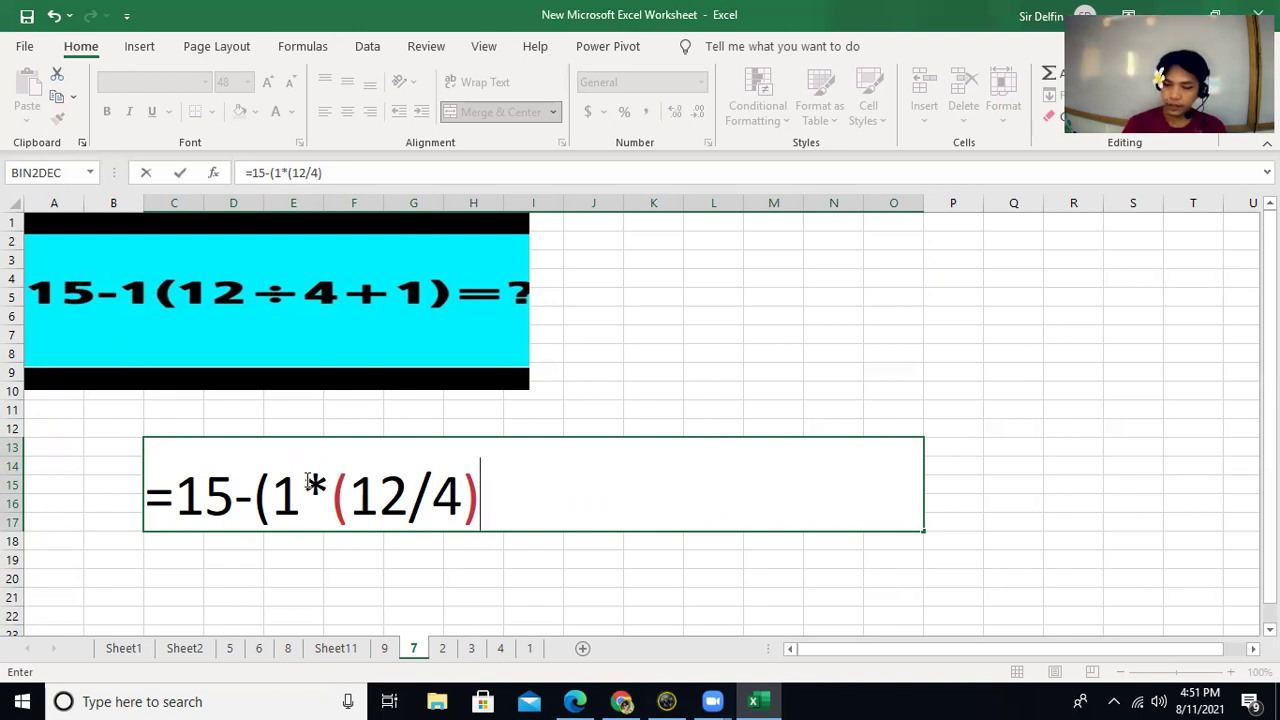
{"action": "type", "text": "+1"}
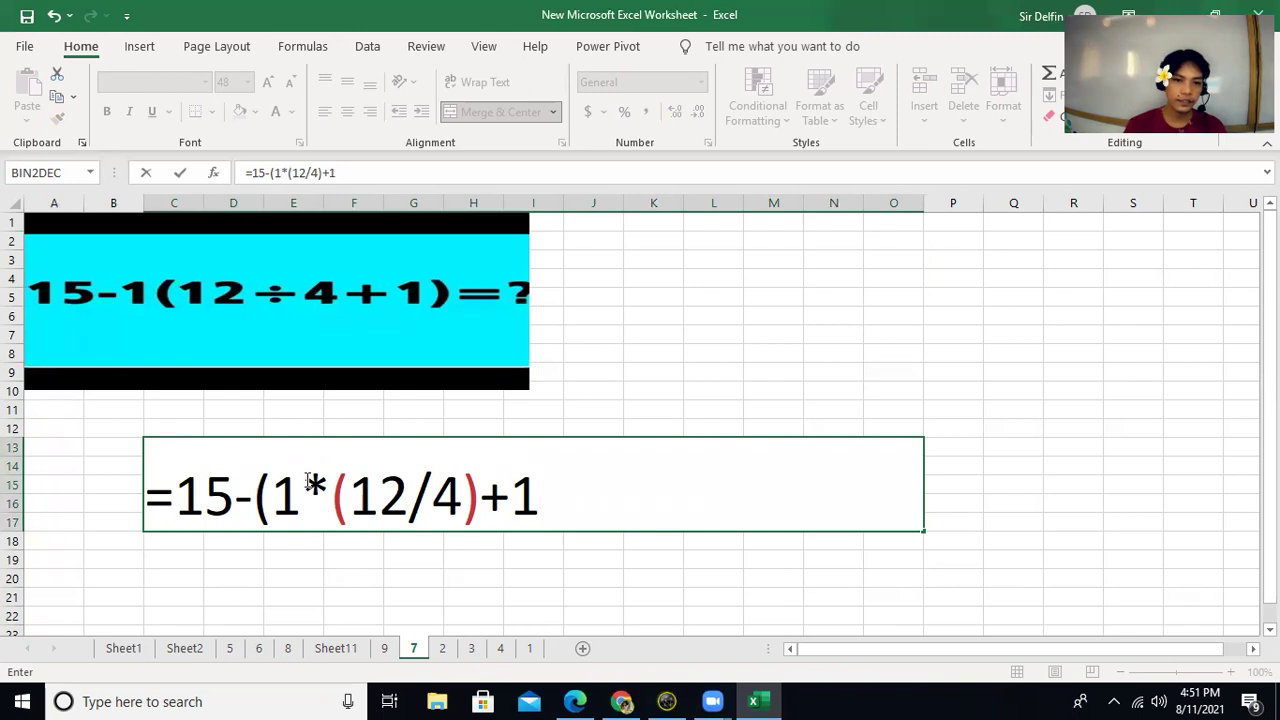
{"action": "type", "text": ")"}
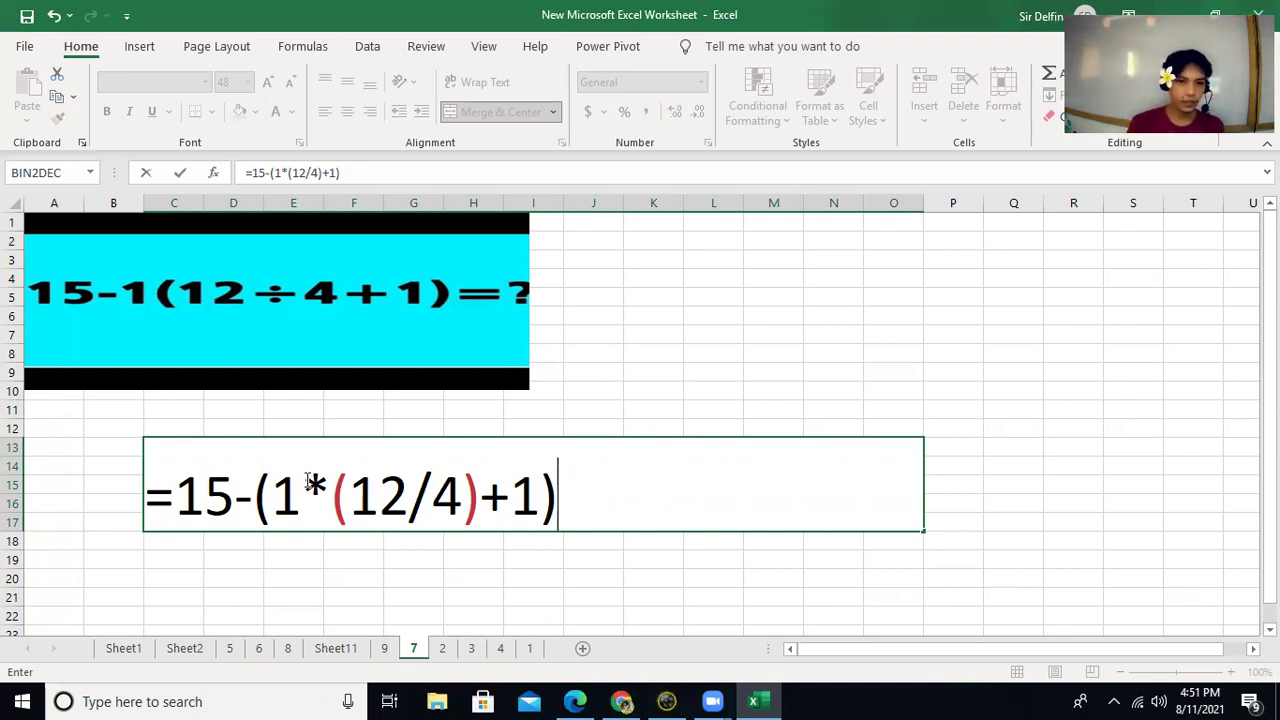
{"action": "key", "text": "Return"}
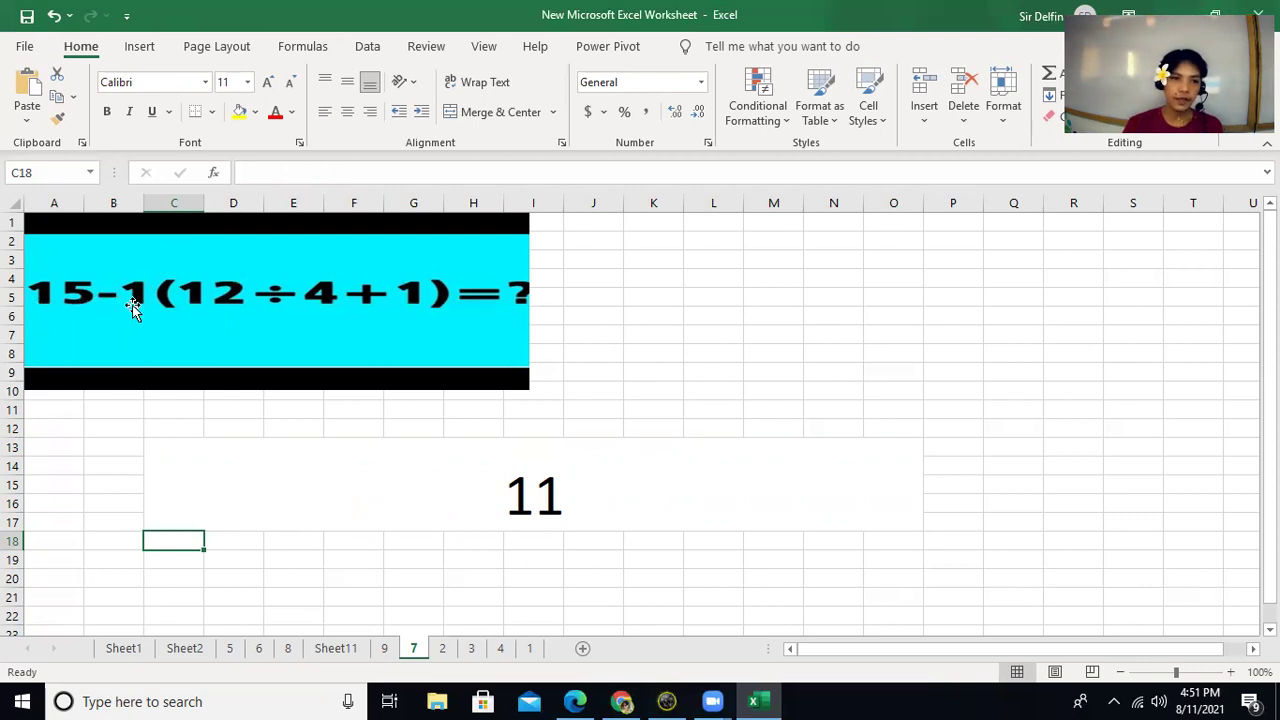
{"action": "left_click", "coordinate": [567, 561]}
On sheet 8, merge A20:K22 below the viral problem into one 26-point answer cell.
{"action": "left_click", "coordinate": [589, 501]}
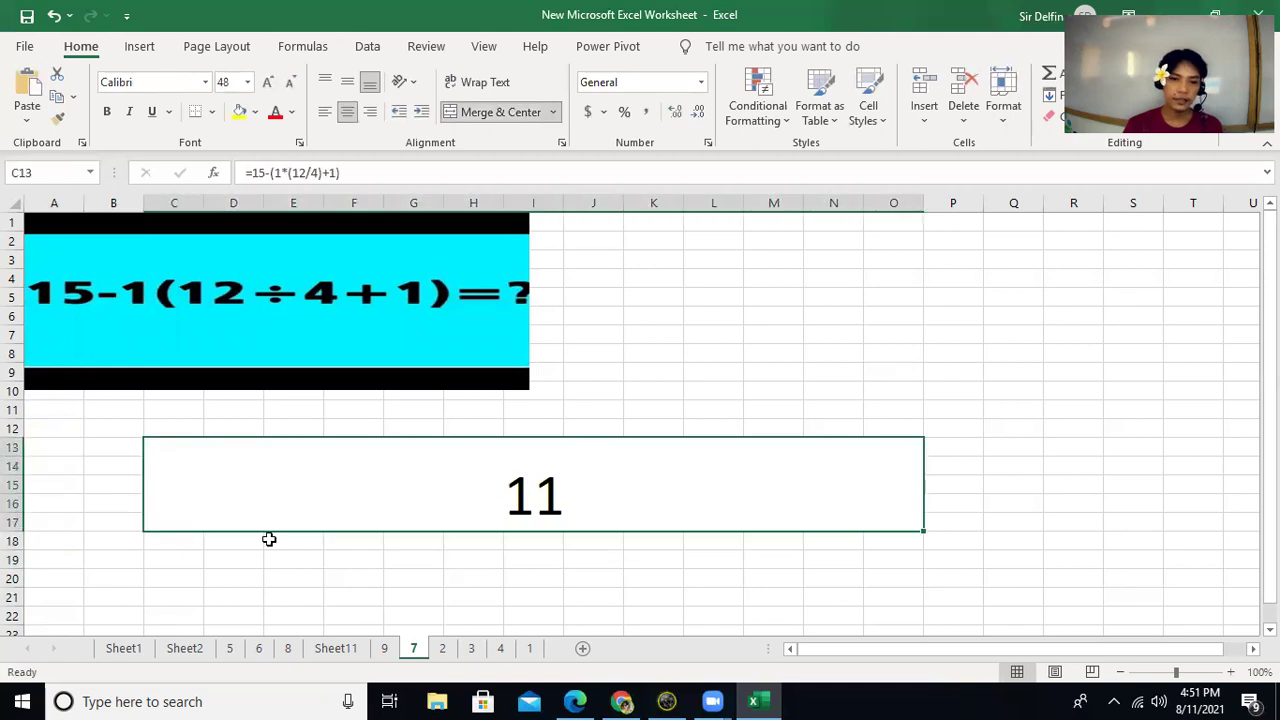
{"action": "left_click", "coordinate": [290, 650]}
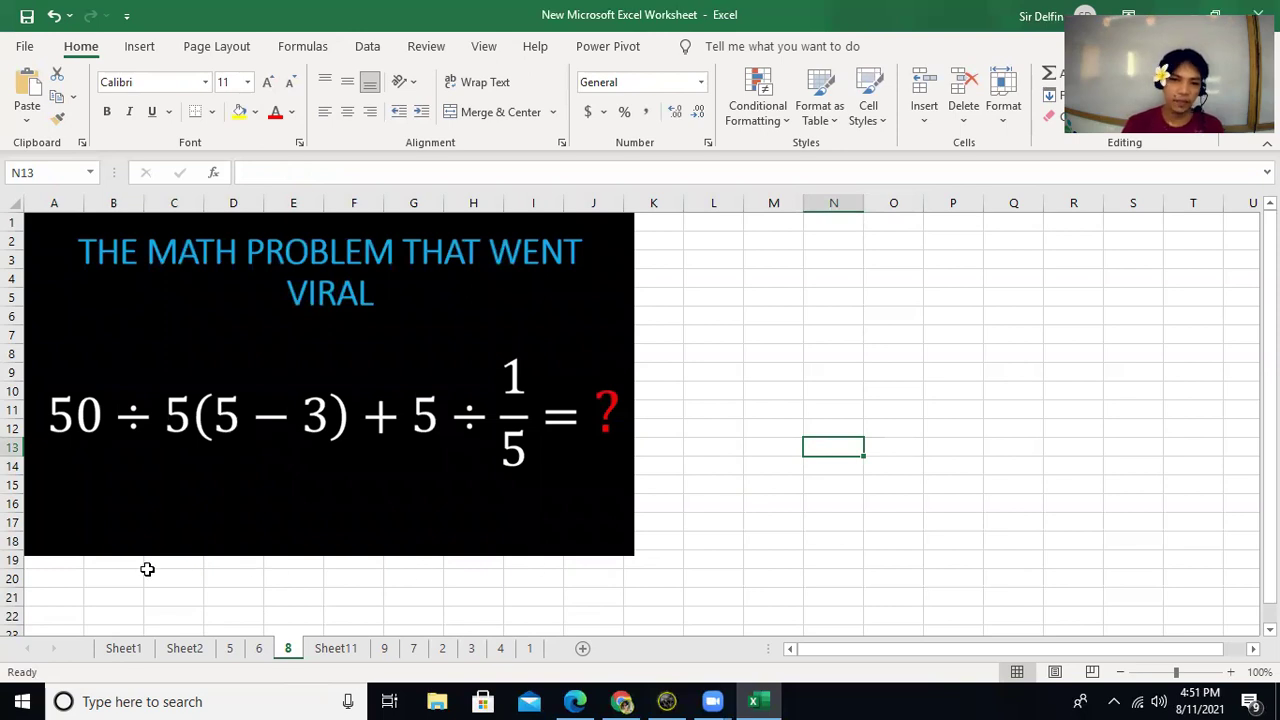
{"action": "left_click_drag", "start_coordinate": [55, 575], "coordinate": [664, 614]}
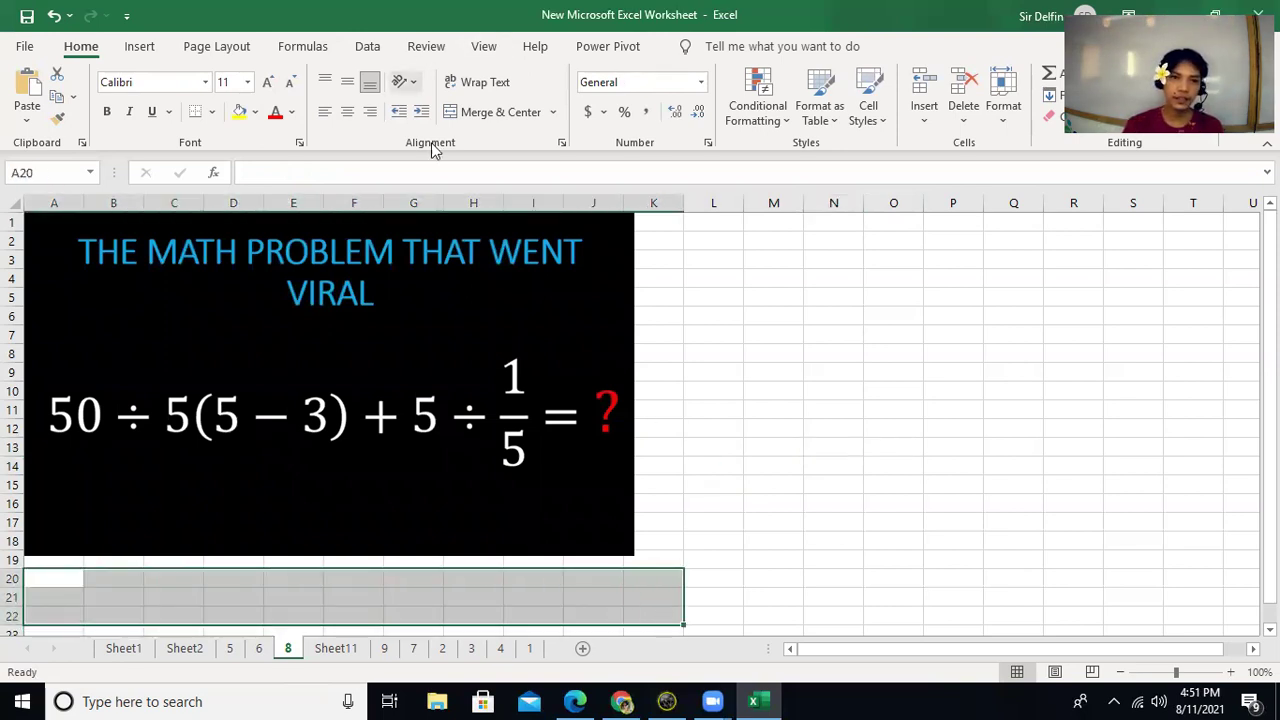
{"action": "left_click", "coordinate": [479, 118]}
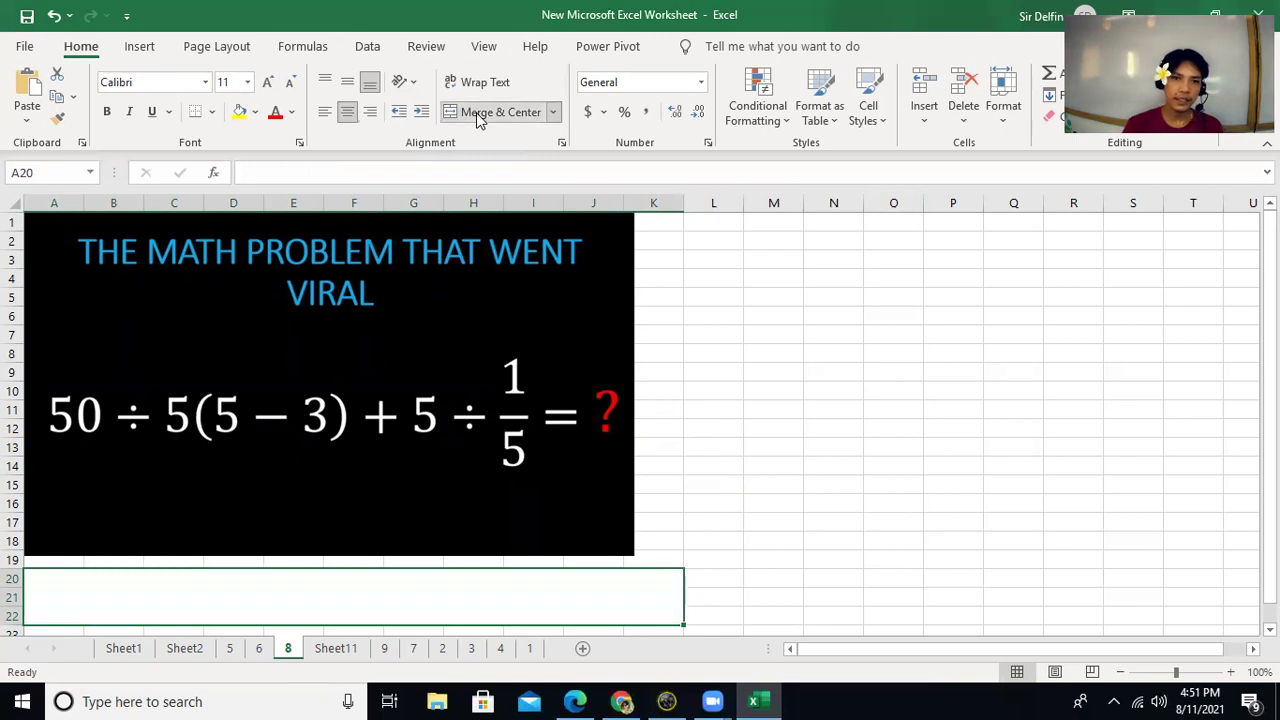
{"action": "left_click", "coordinate": [247, 82]}
{"action": "left_click", "coordinate": [232, 345]}
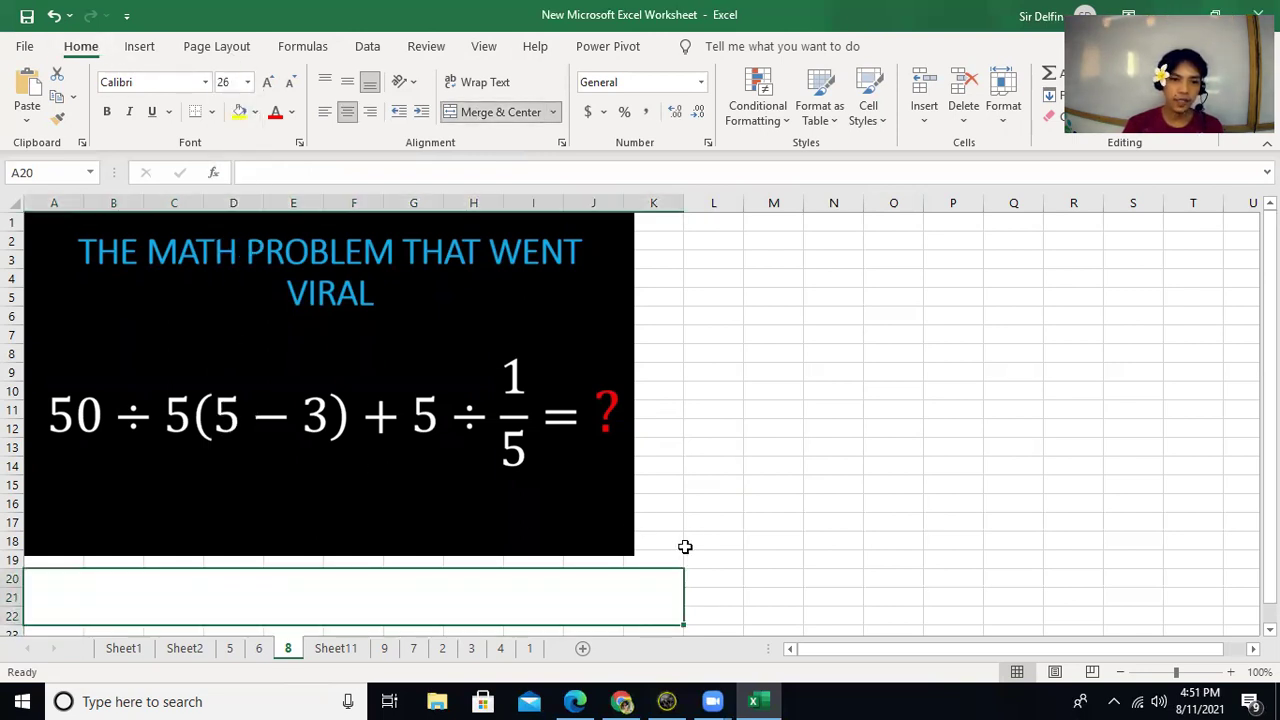
{"action": "left_click", "coordinate": [730, 536]}
{"action": "left_click", "coordinate": [586, 586]}
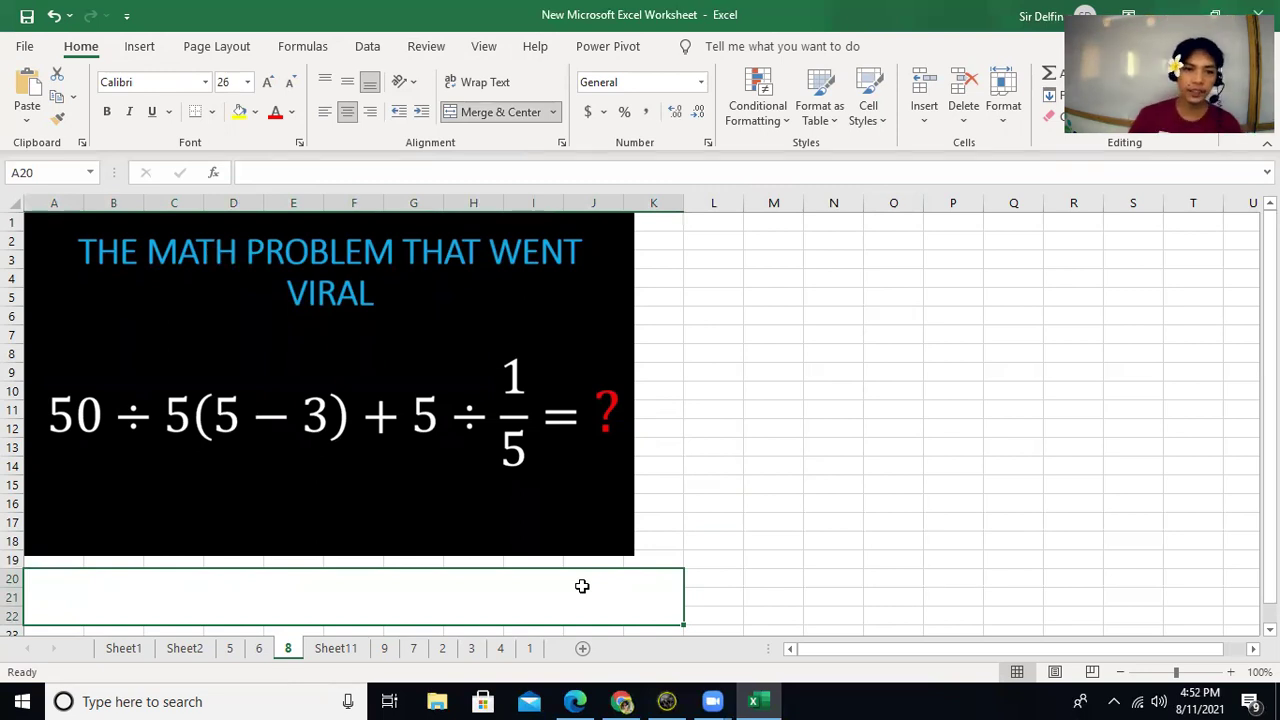
Enter =50/(5(5-3))+(5/(1/5)) in the merged answer cell to show 30.
{"action": "type", "text": "="}
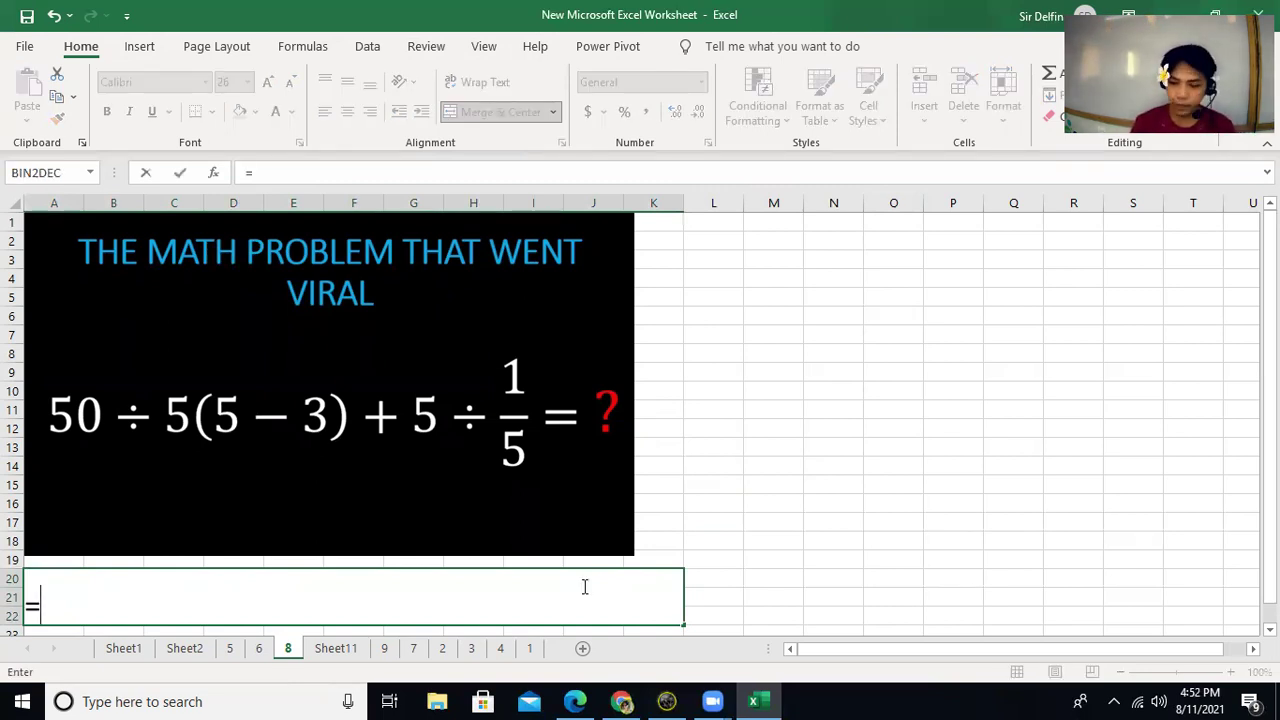
{"action": "type", "text": "50"}
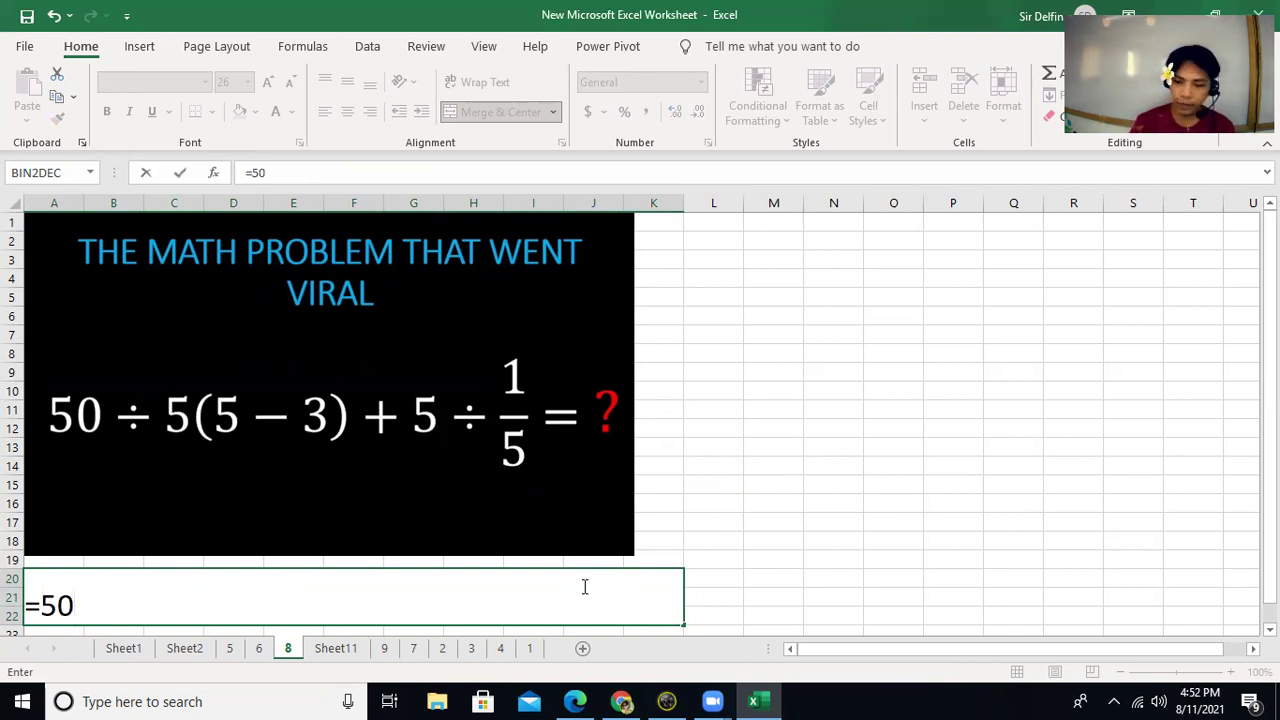
{"action": "type", "text": "/"}
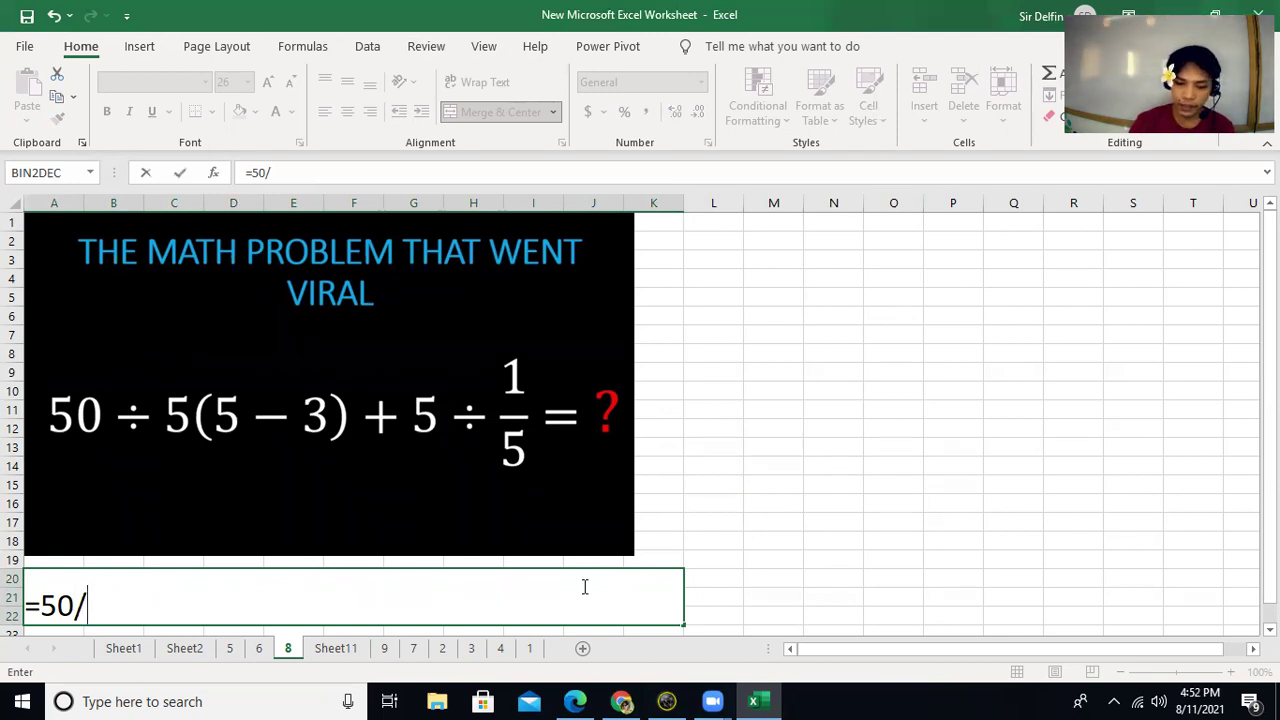
{"action": "type", "text": "(5("}
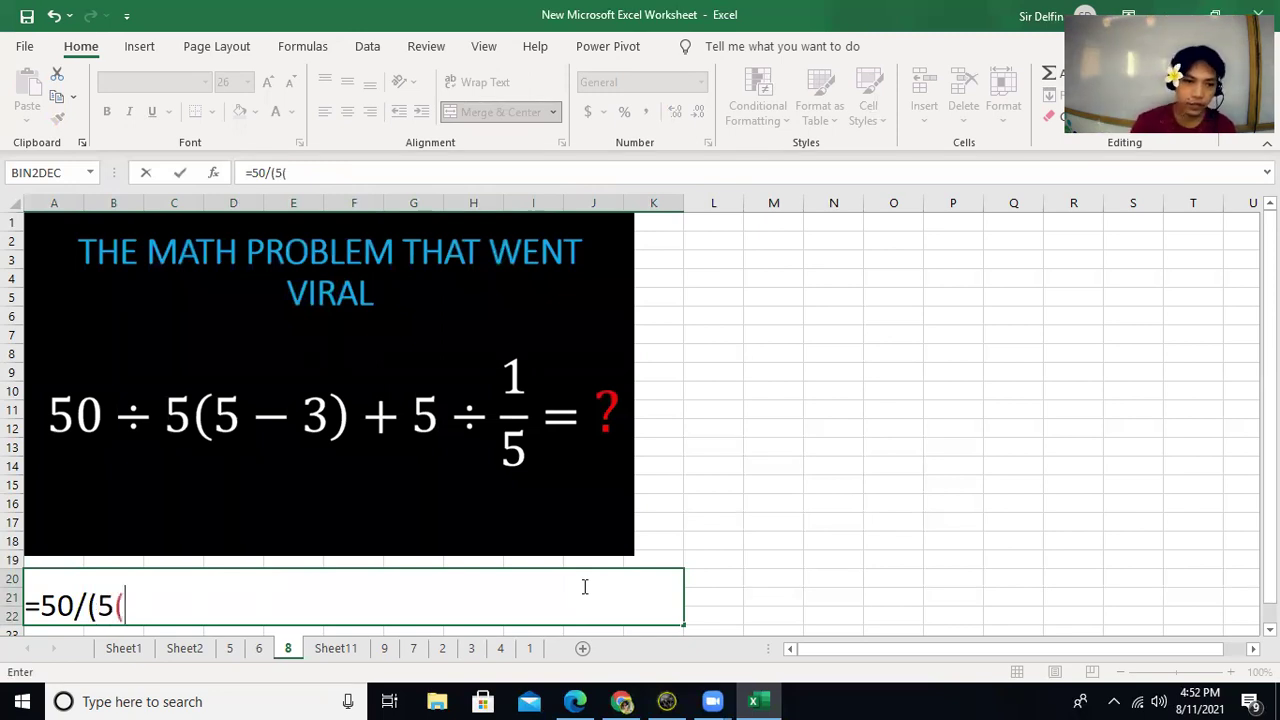
{"action": "type", "text": "5-3)"}
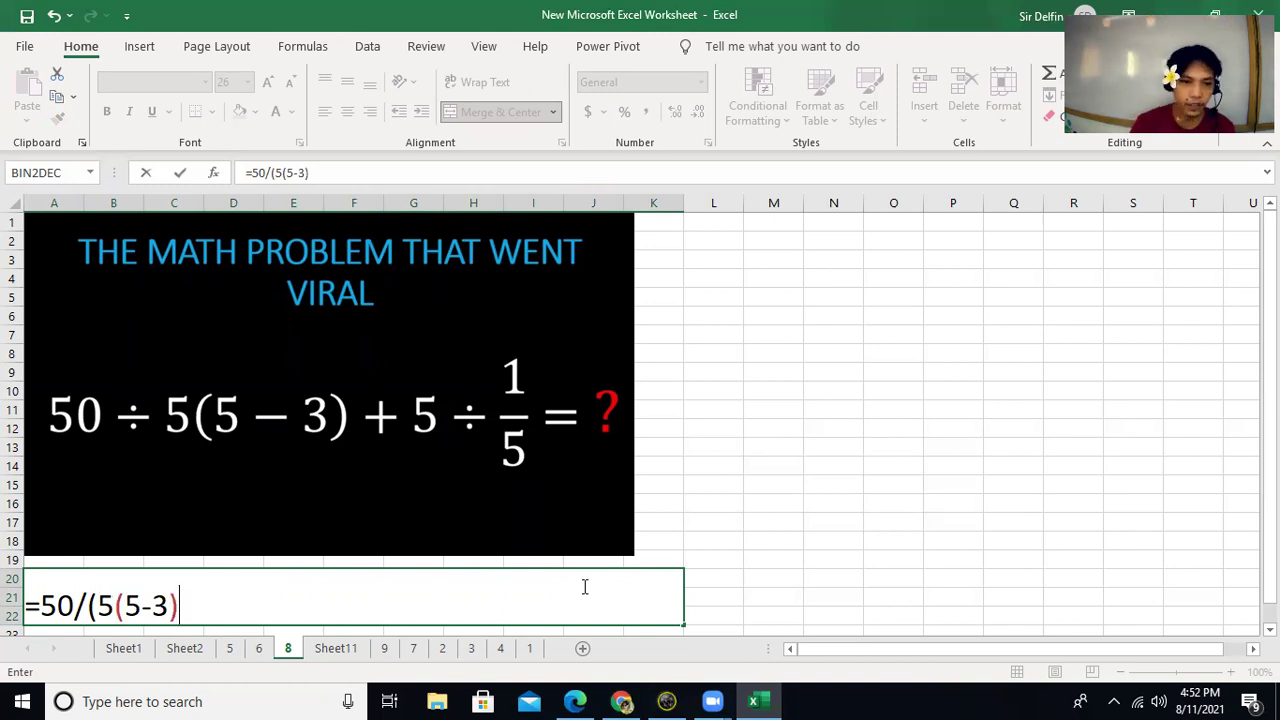
{"action": "type", "text": ")"}
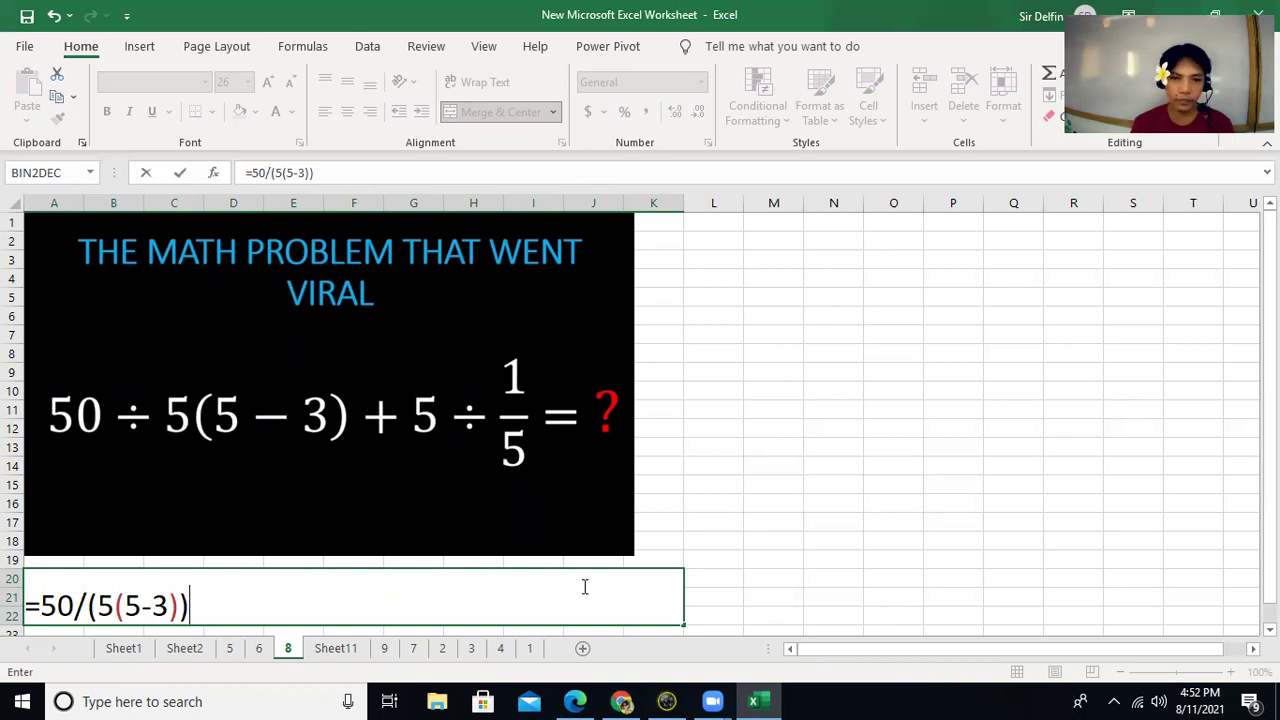
{"action": "type", "text": "+"}
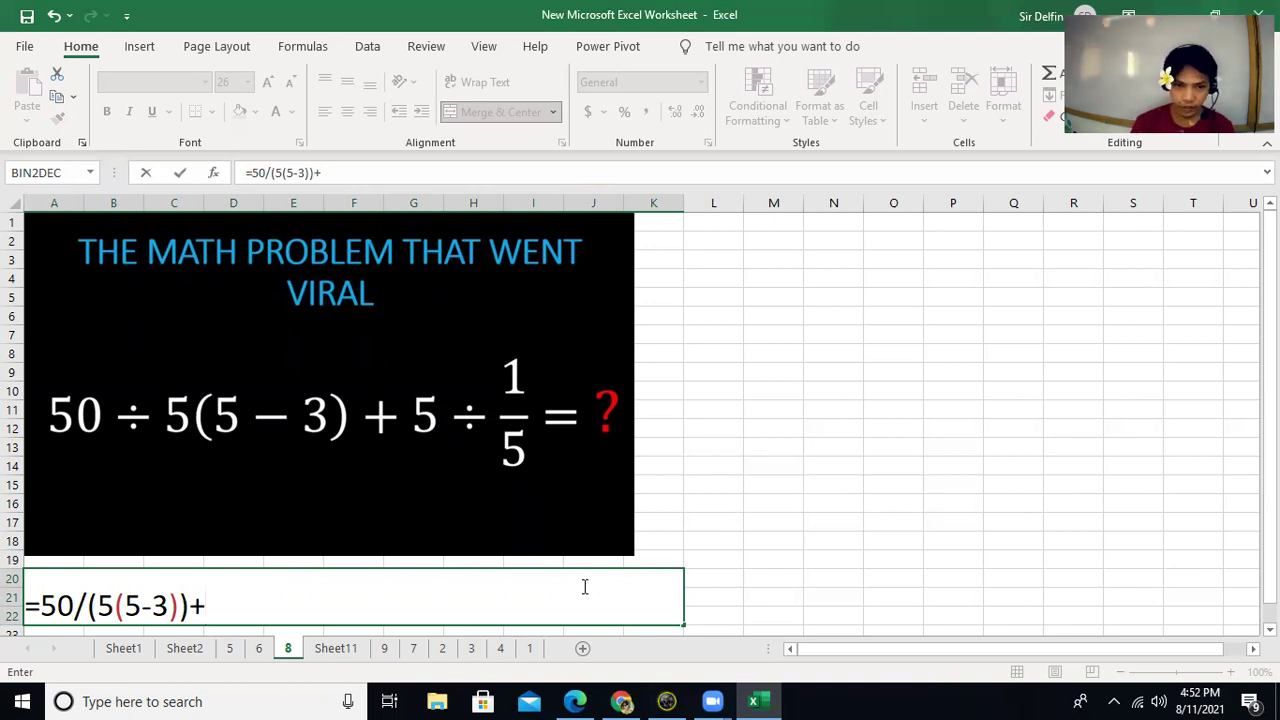
{"action": "type", "text": "5"}
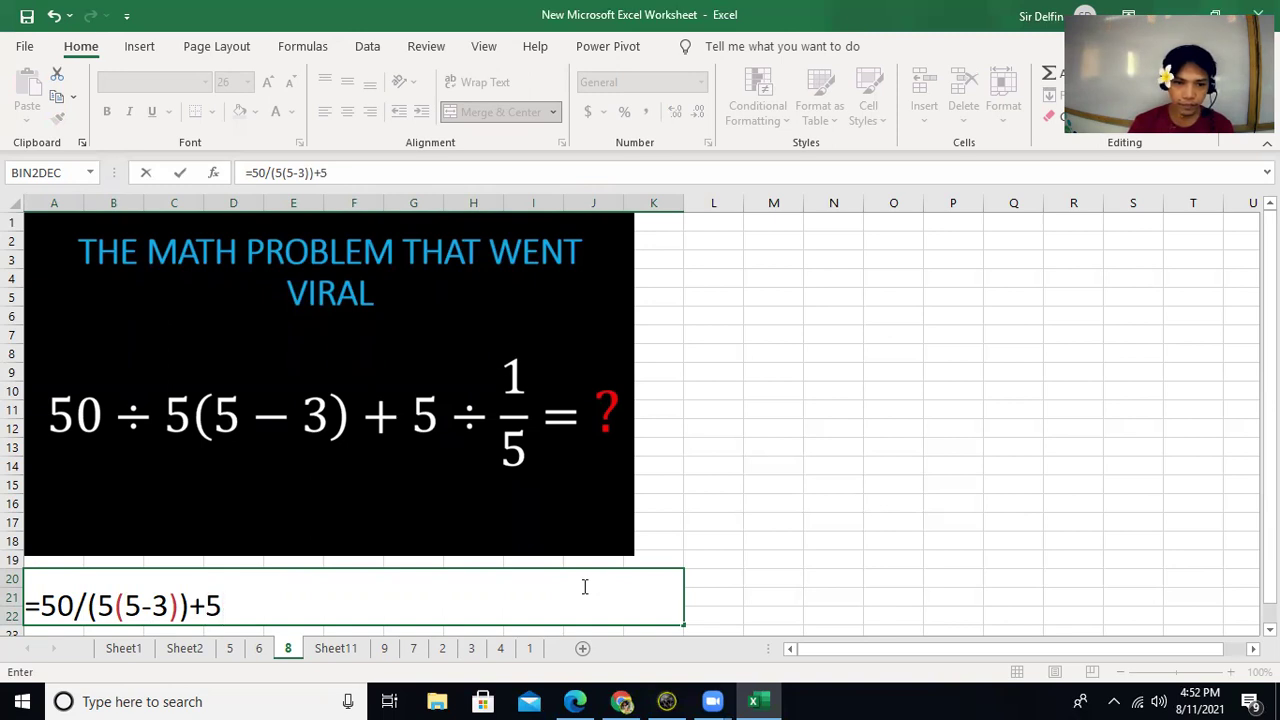
{"action": "type", "text": "/"}
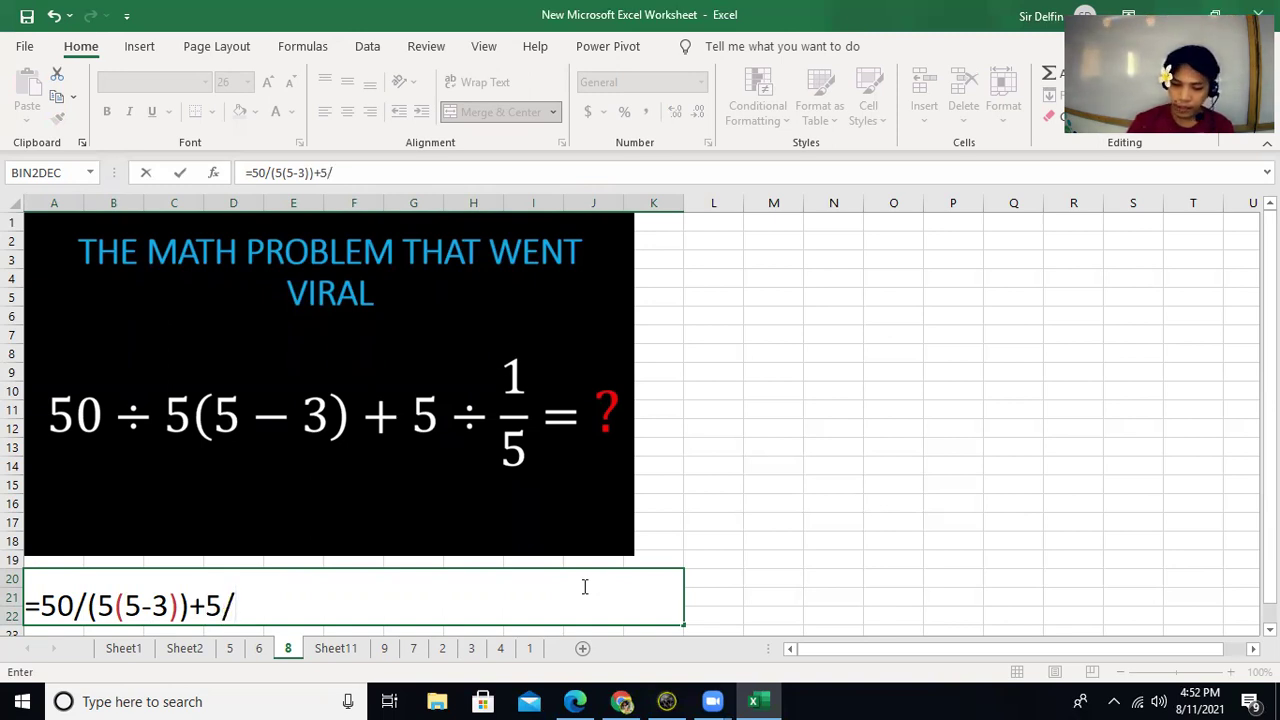
{"action": "type", "text": "(1/5"}
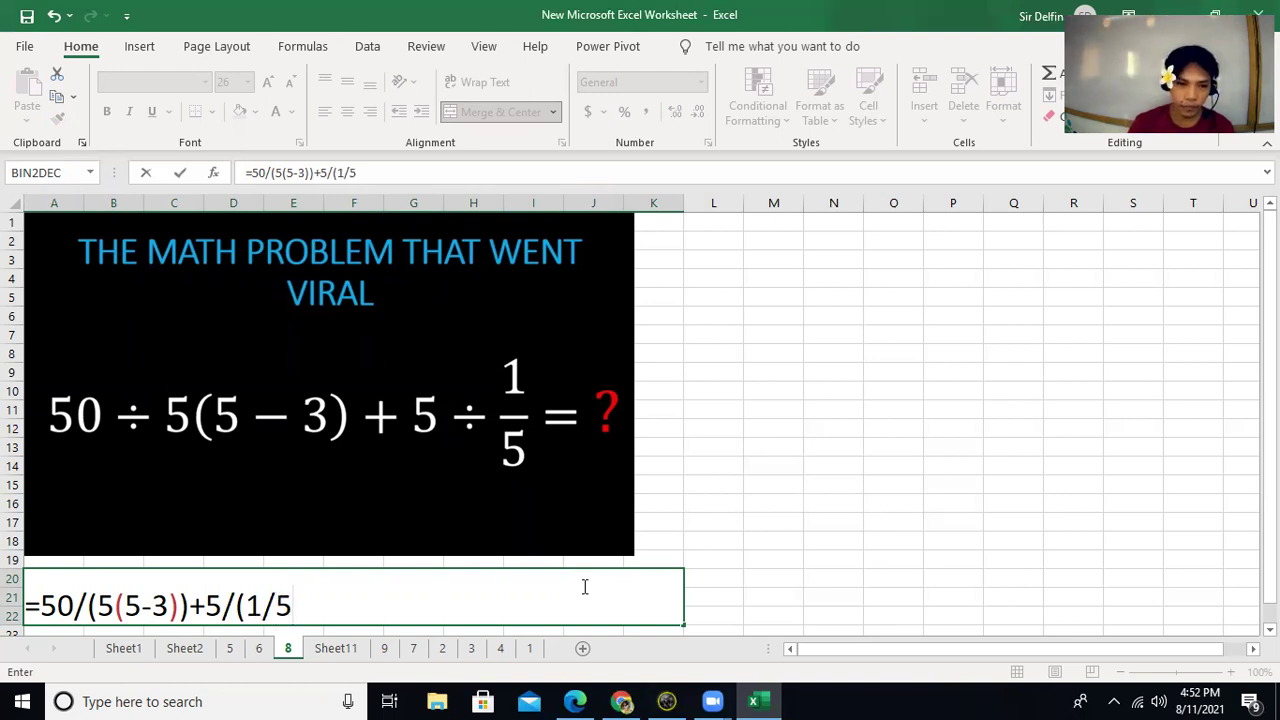
{"action": "type", "text": ")"}
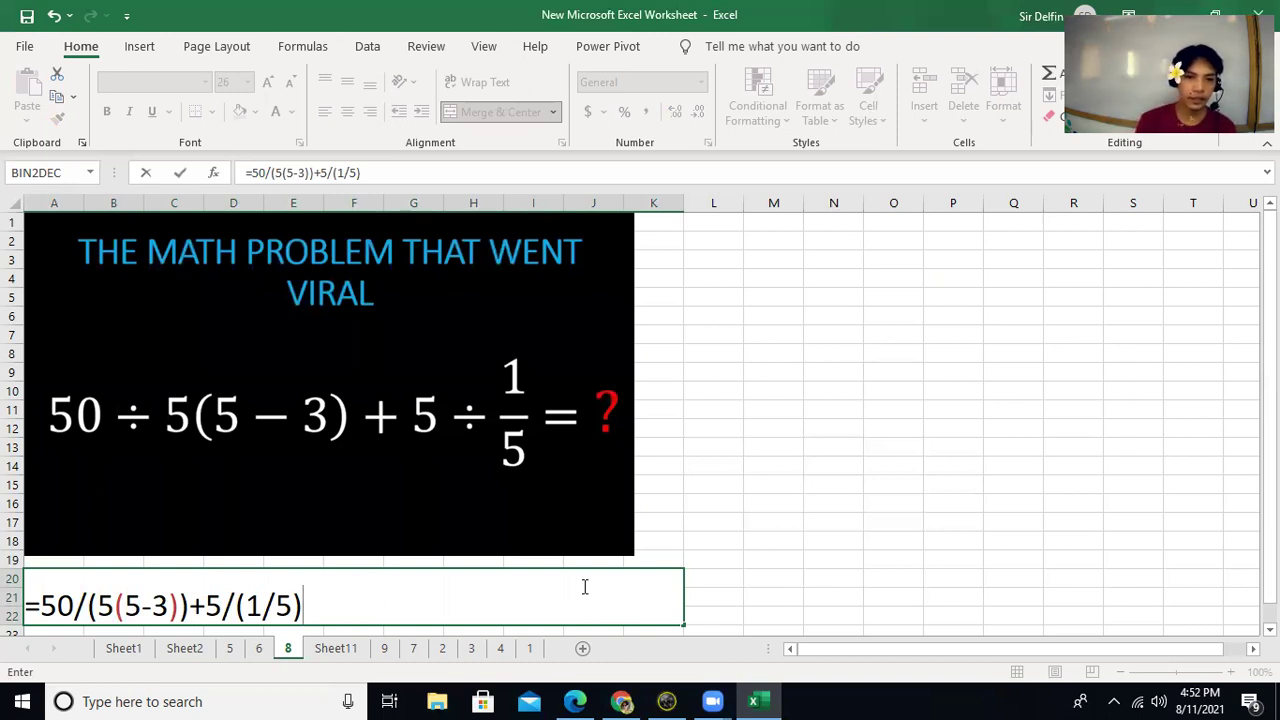
{"action": "type", "text": ")"}
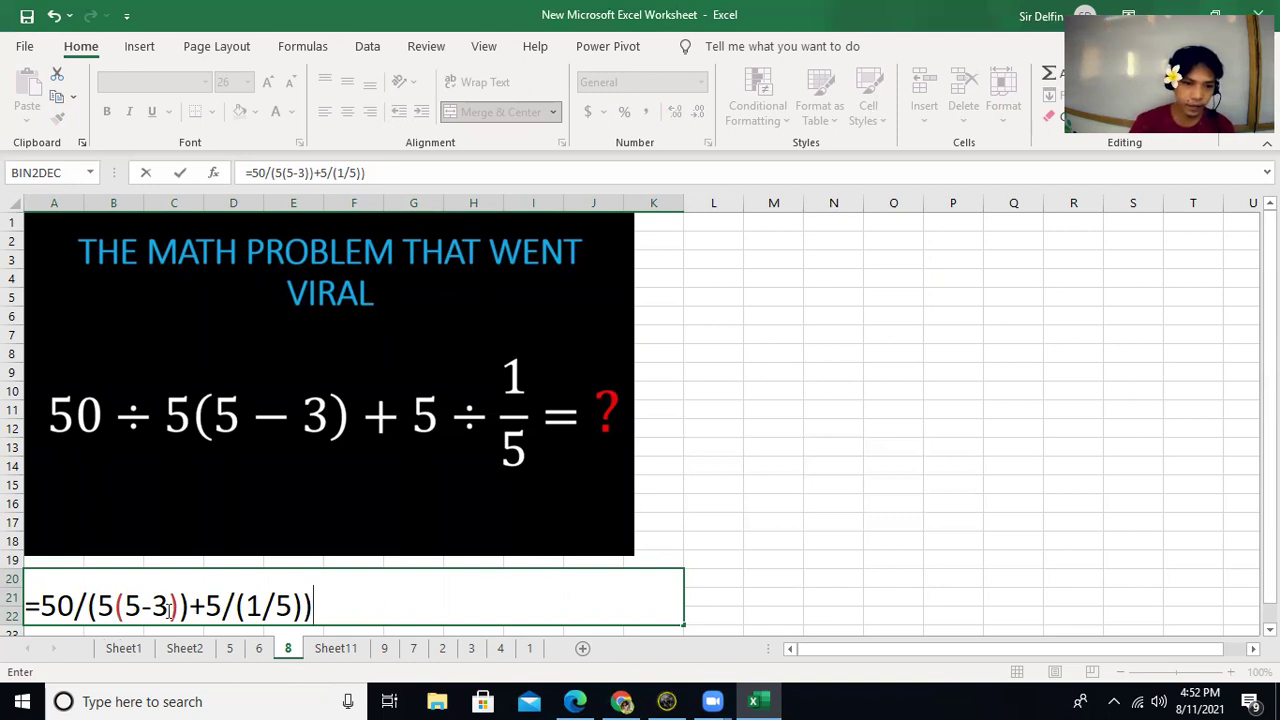
{"action": "left_click", "coordinate": [207, 606]}
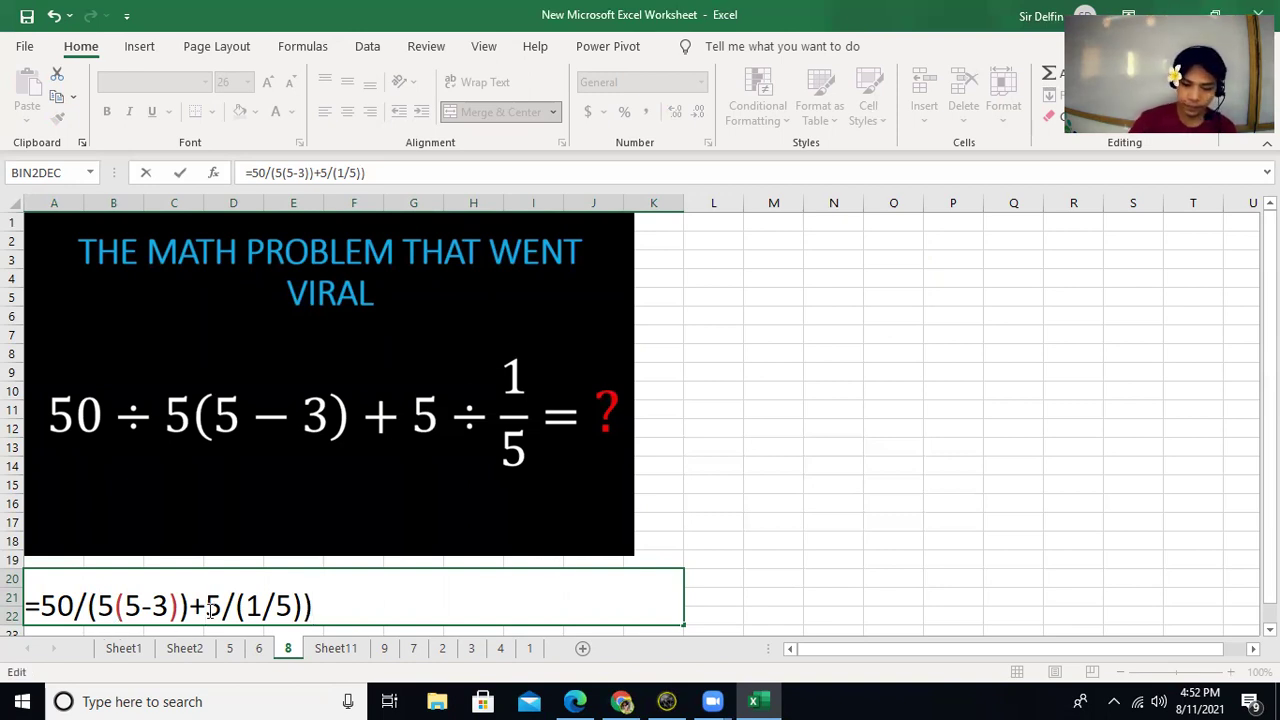
{"action": "type", "text": "("}
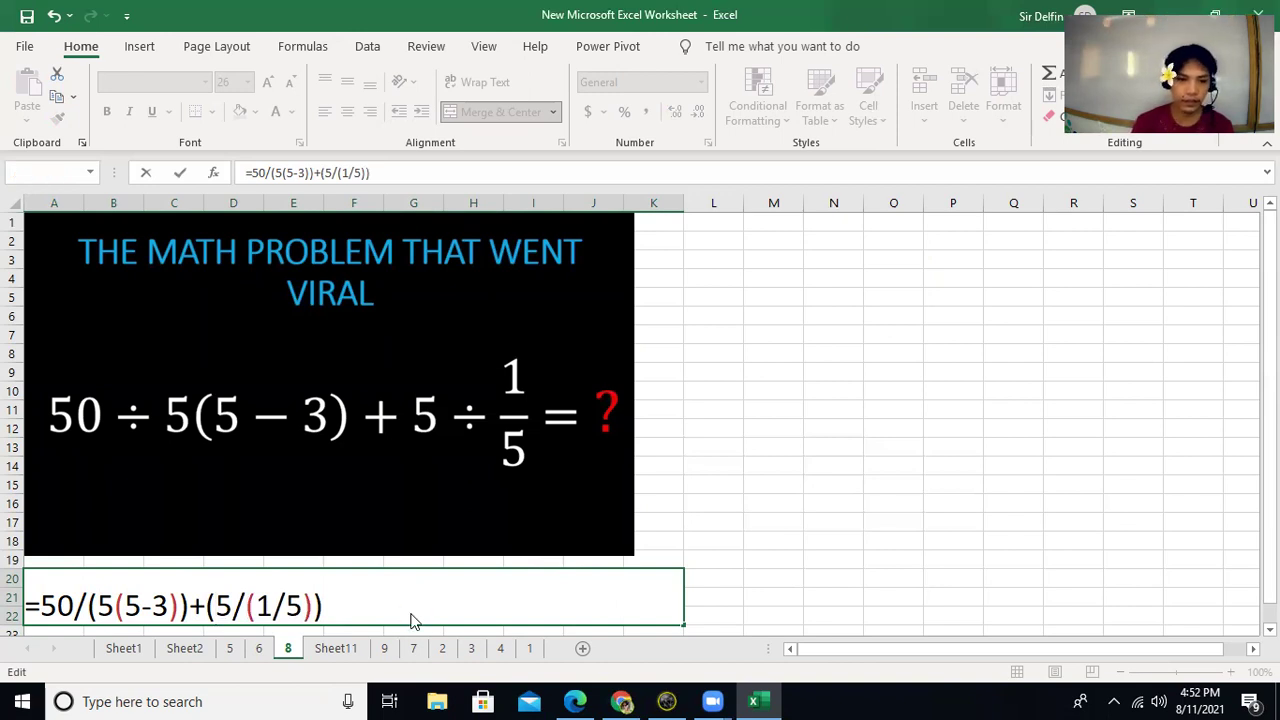
{"action": "key", "text": "Return"}
{"action": "key", "text": "Return"}
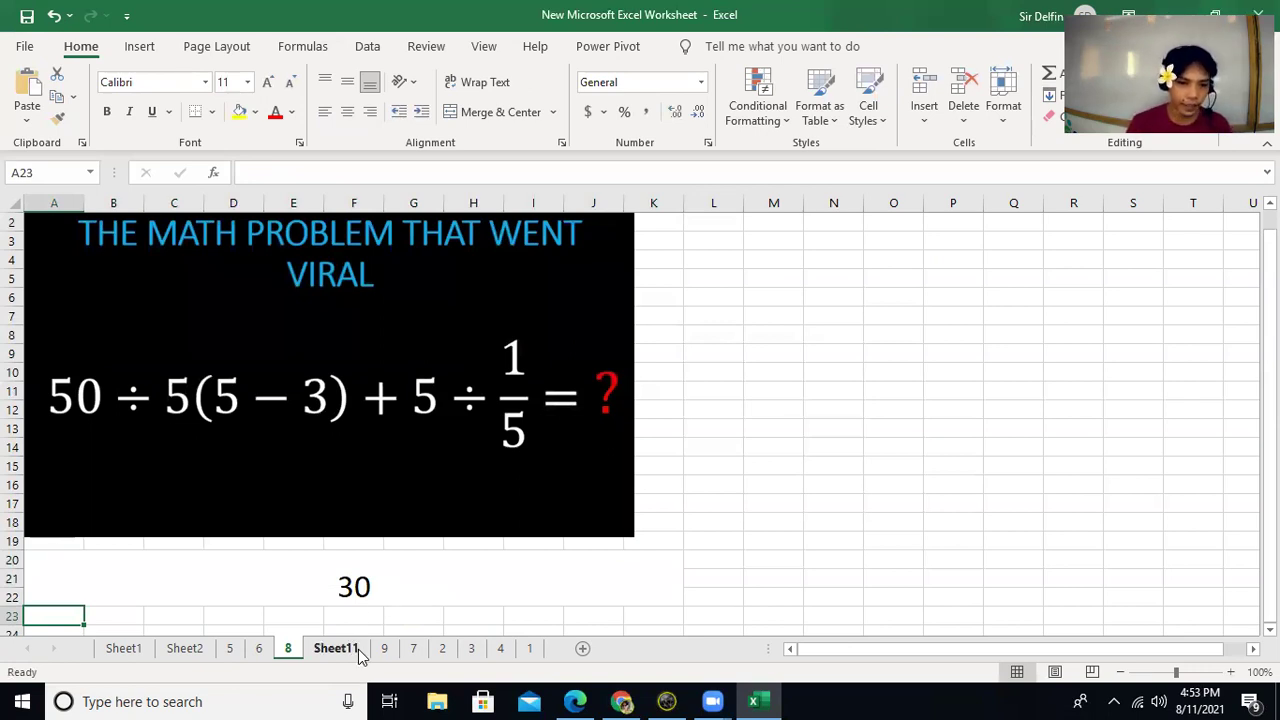
On sheet 9, merge A20:P24 into one answer cell with 48-point text.
{"action": "left_click", "coordinate": [385, 648]}
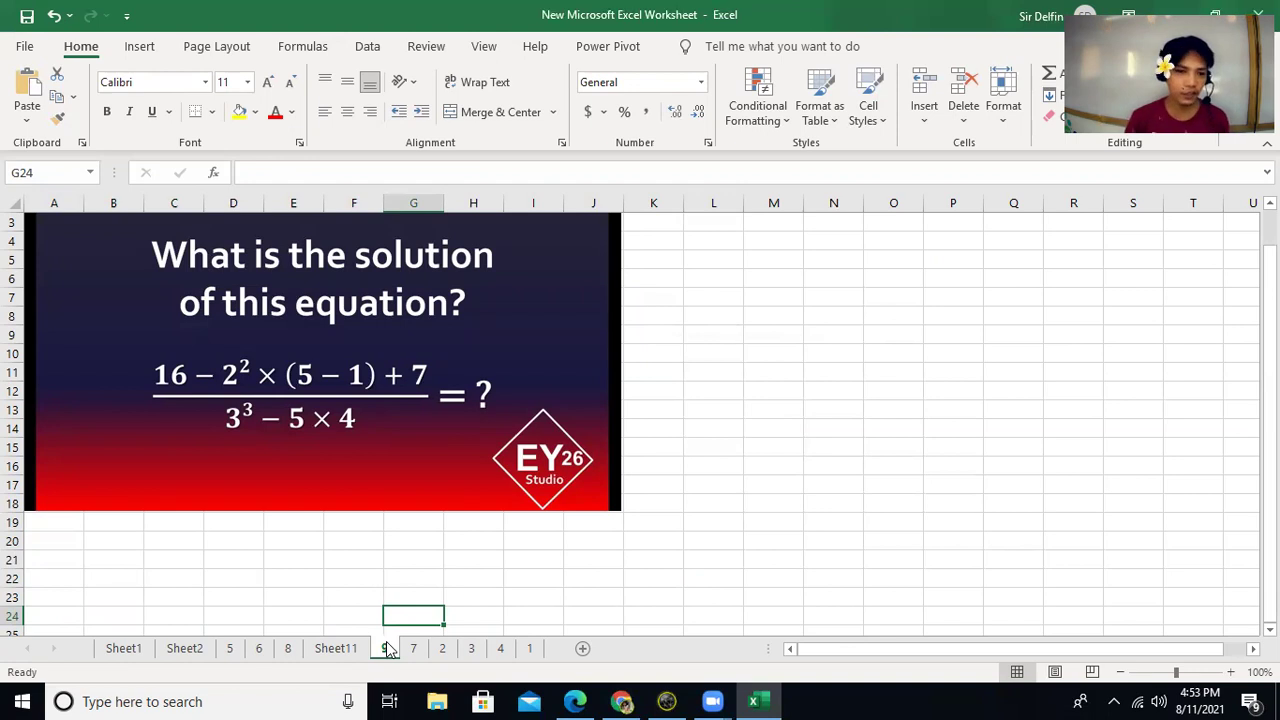
{"action": "left_click_drag", "start_coordinate": [60, 542], "coordinate": [598, 607]}
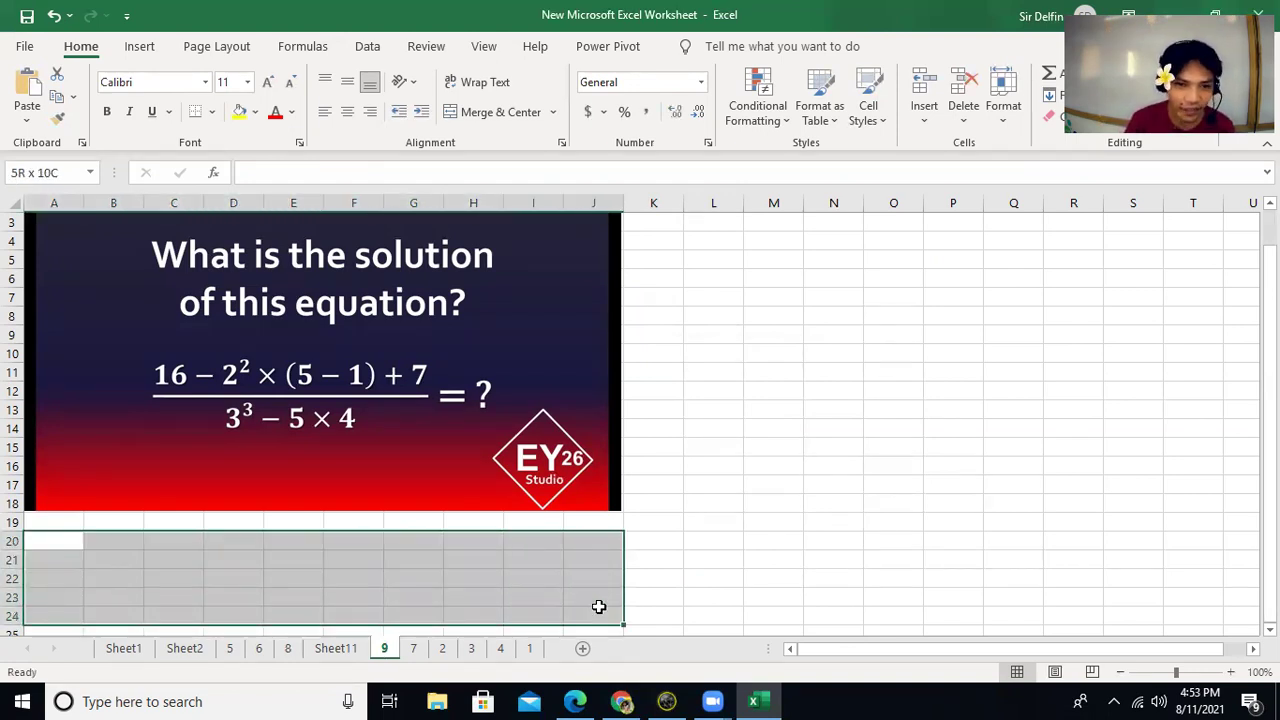
{"action": "left_click", "coordinate": [503, 111]}
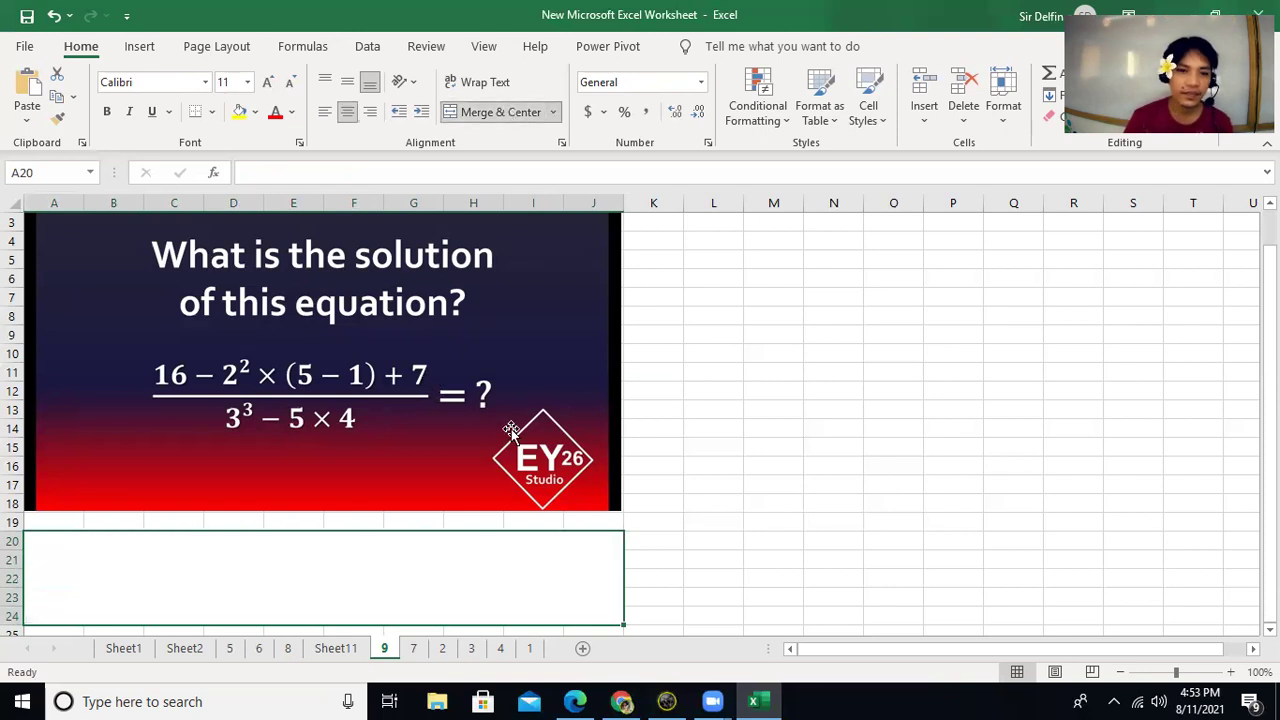
{"action": "left_click_drag", "start_coordinate": [429, 594], "coordinate": [648, 583]}
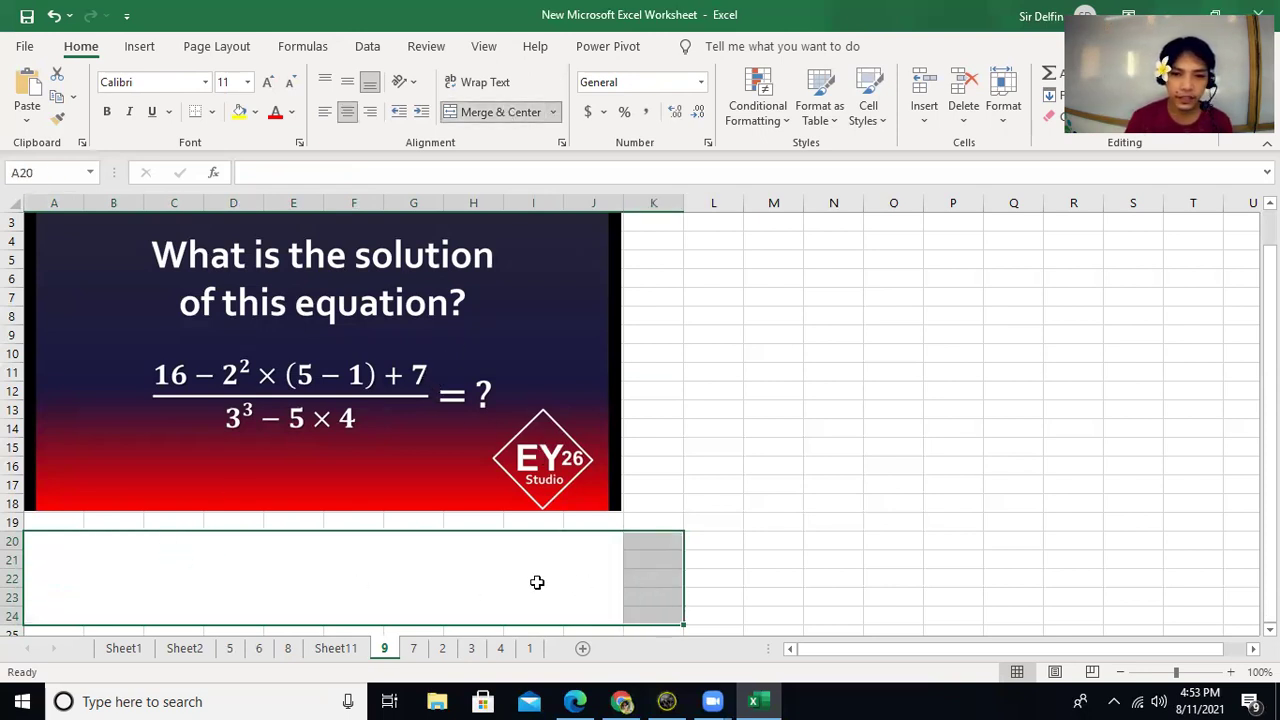
{"action": "left_click_drag", "start_coordinate": [537, 582], "coordinate": [934, 586]}
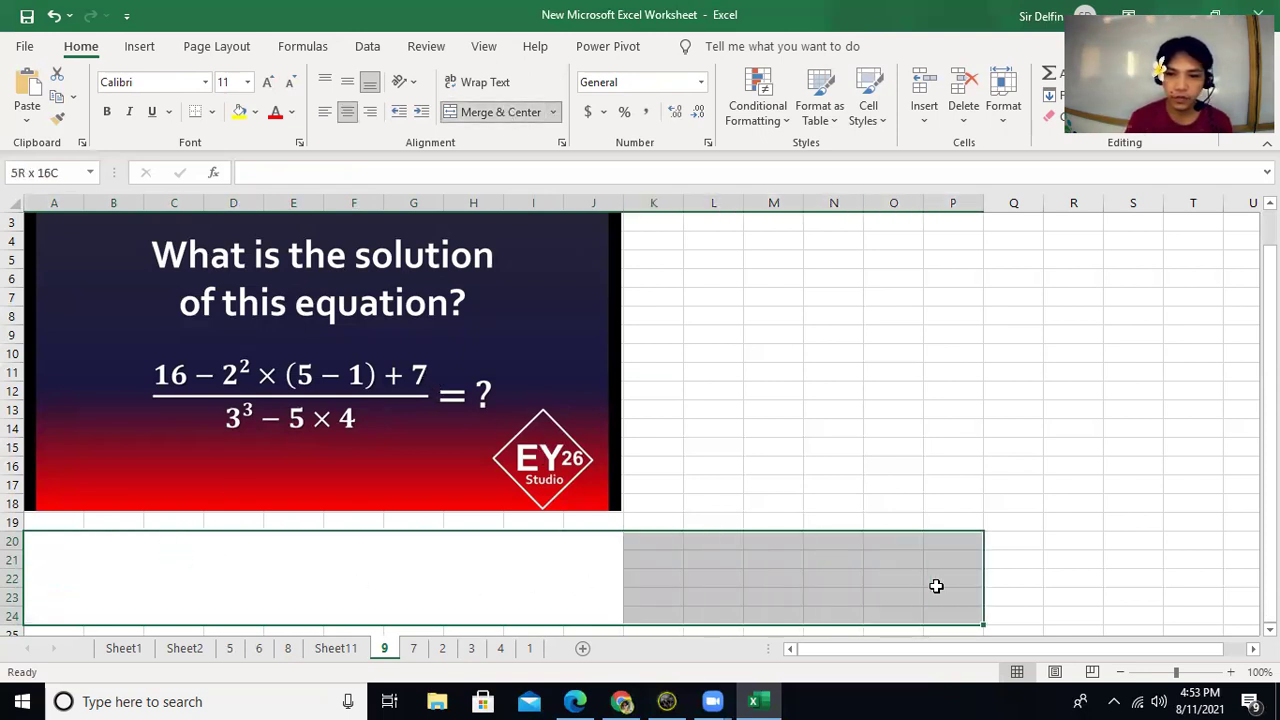
{"action": "left_click", "coordinate": [508, 113]}
{"action": "left_click", "coordinate": [511, 115]}
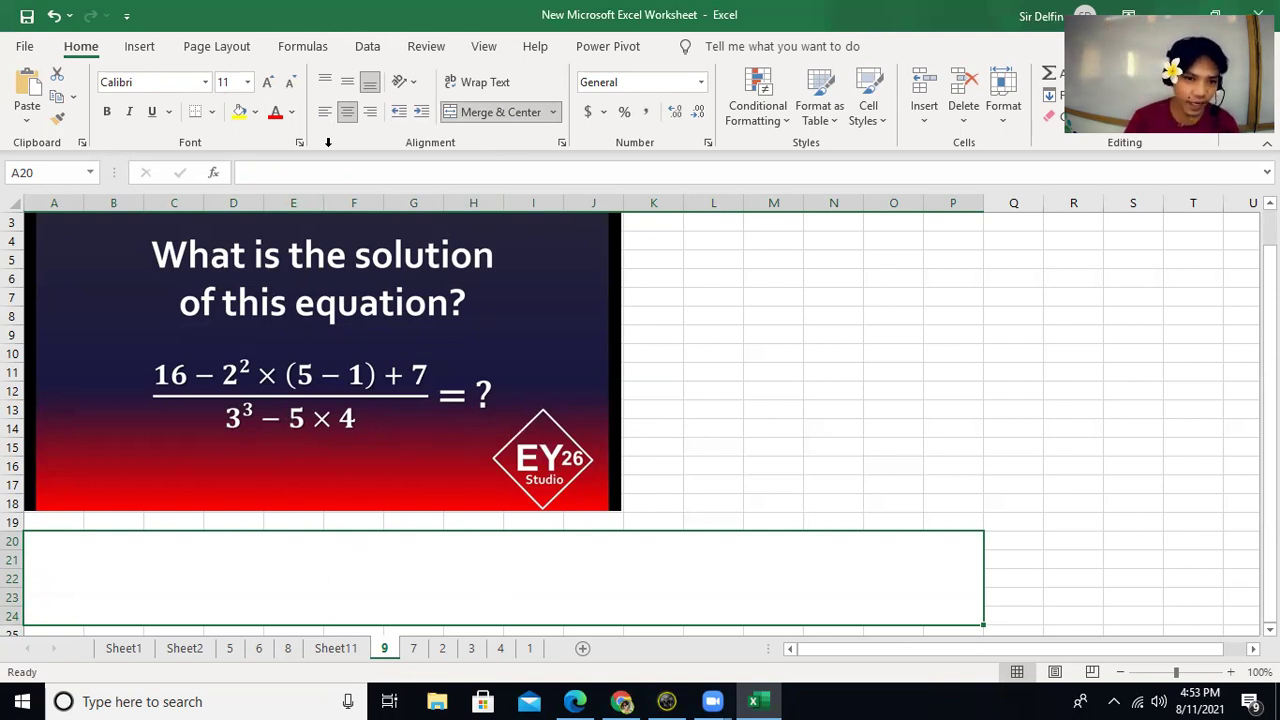
{"action": "left_click", "coordinate": [247, 84]}
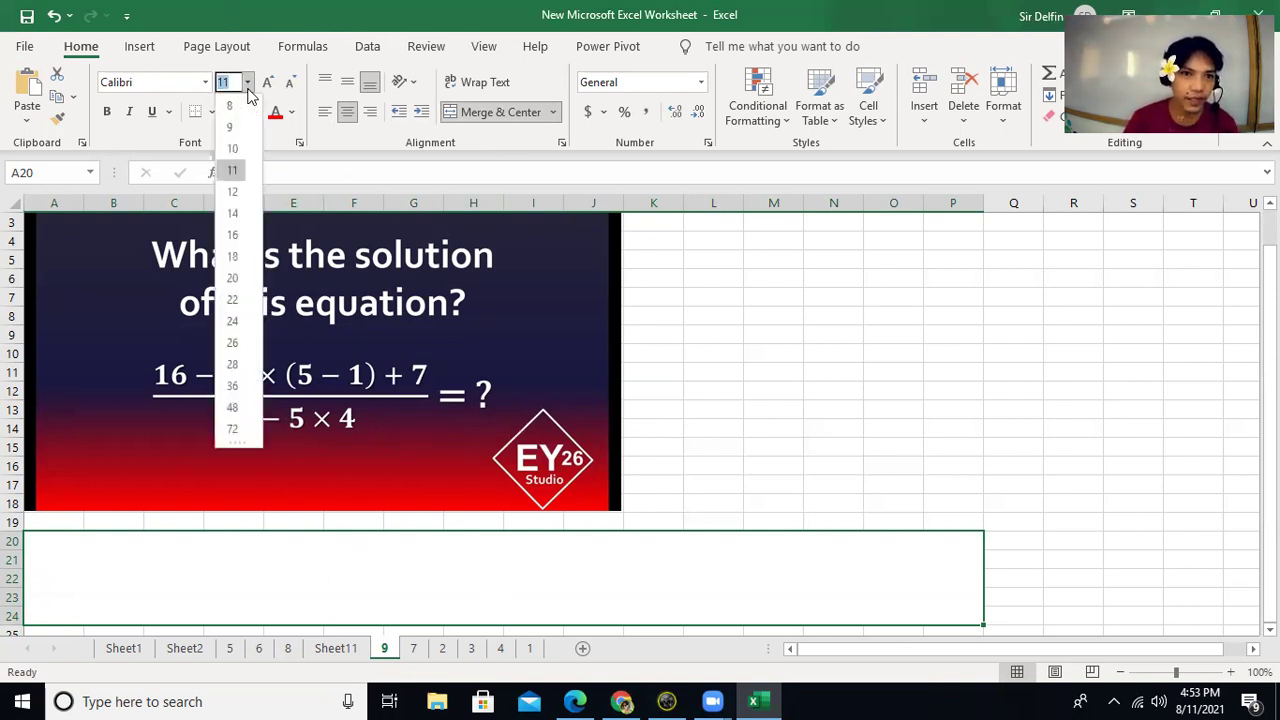
{"action": "left_click", "coordinate": [231, 407]}
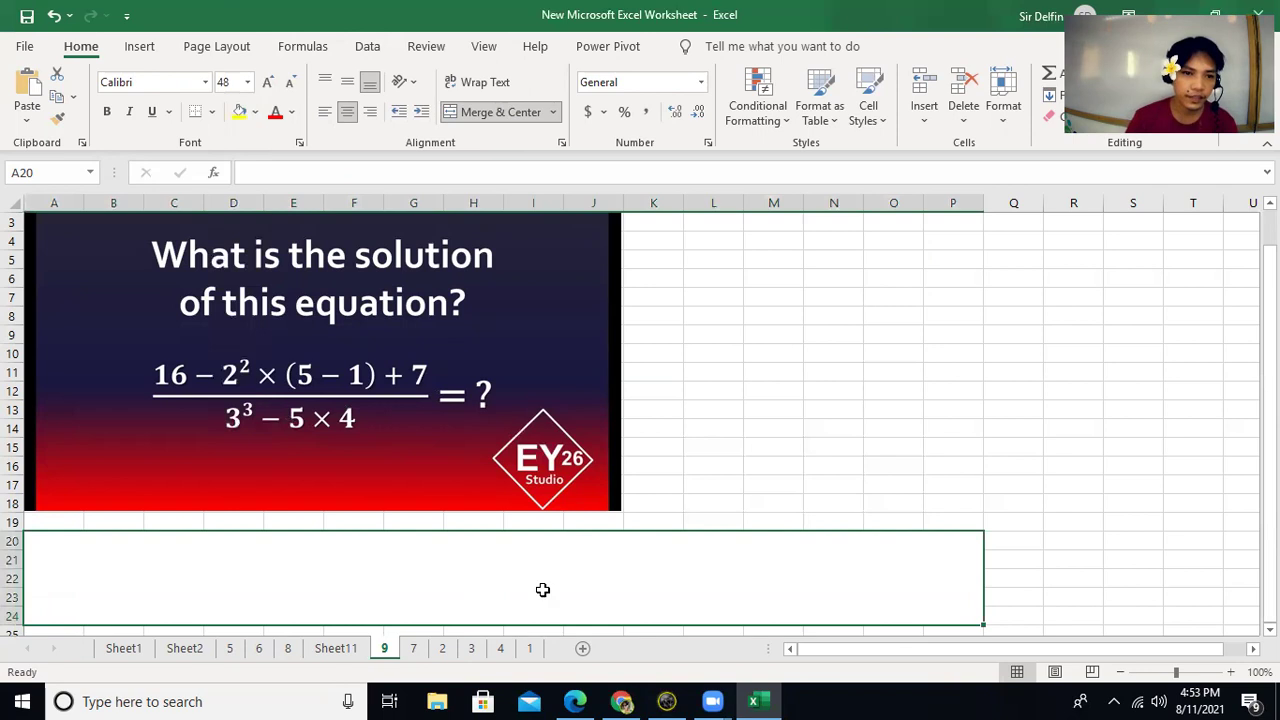
{"action": "left_click", "coordinate": [765, 419]}
{"action": "left_click", "coordinate": [376, 588]}
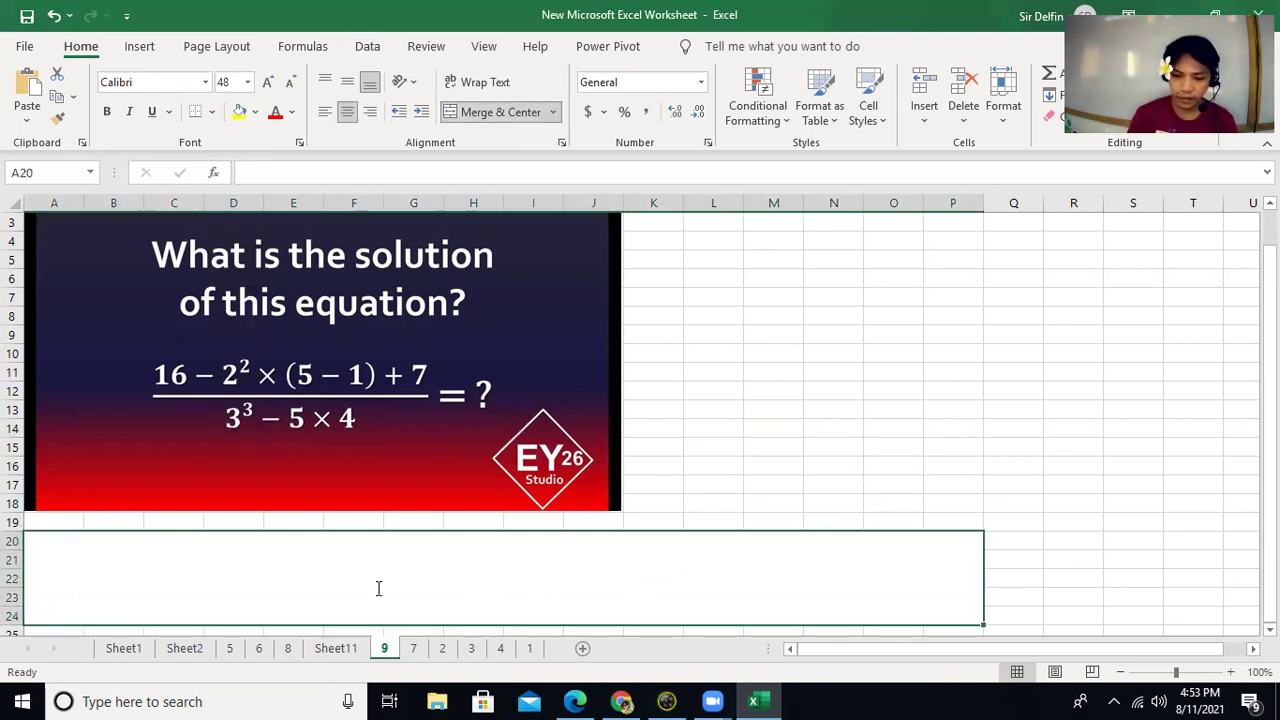
Type the numerator =16-(2^2)*(5-1)+7) into the merged A20 answer cell.
{"action": "type", "text": "="}
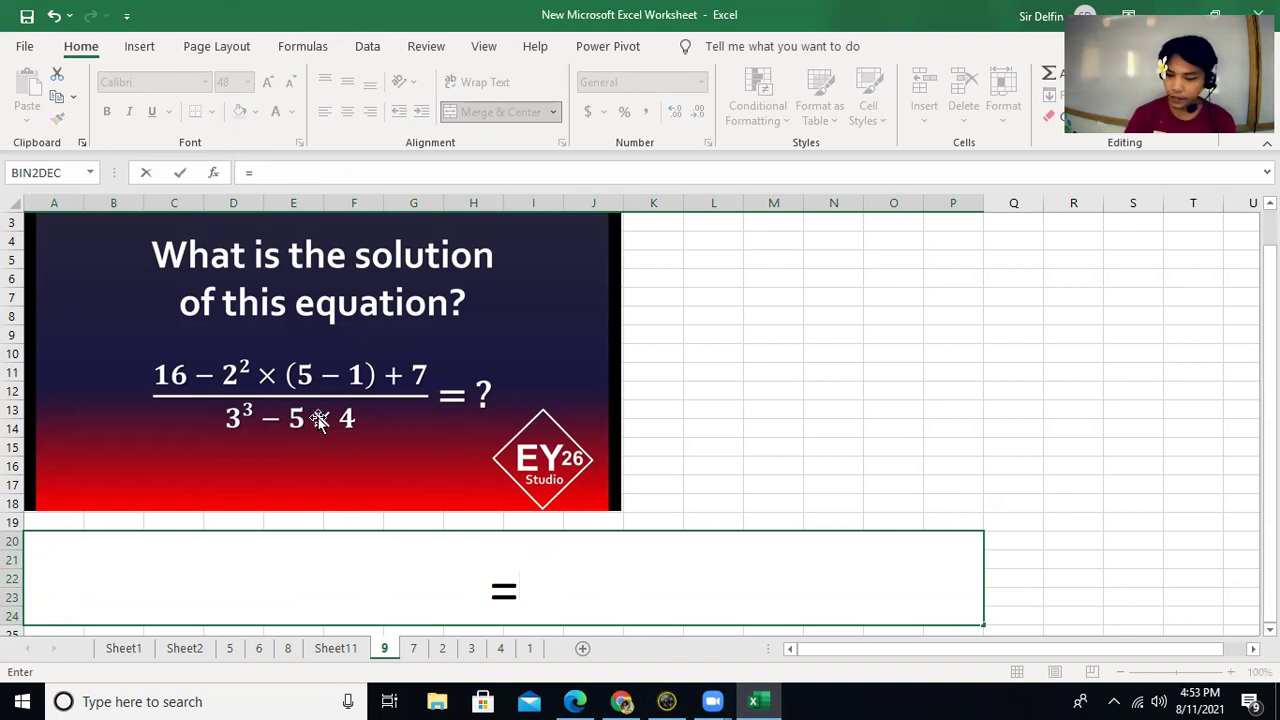
{"action": "type", "text": "16"}
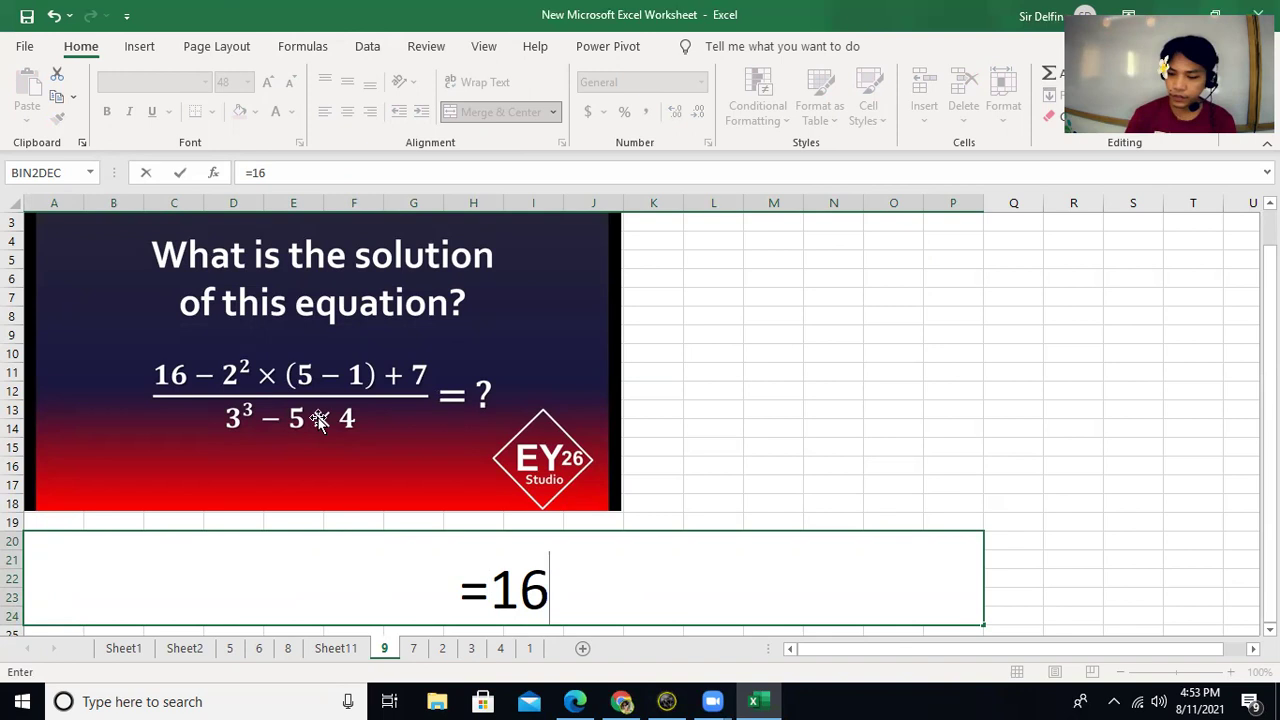
{"action": "type", "text": "-"}
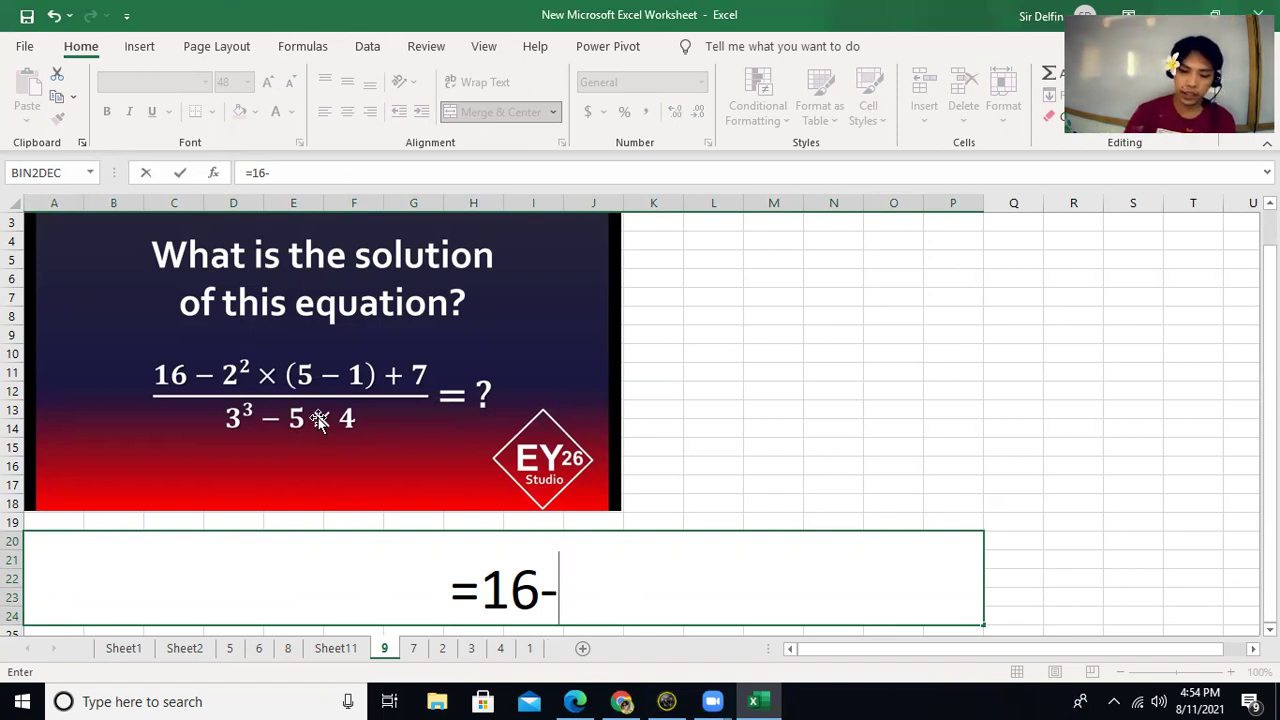
{"action": "type", "text": "(2"}
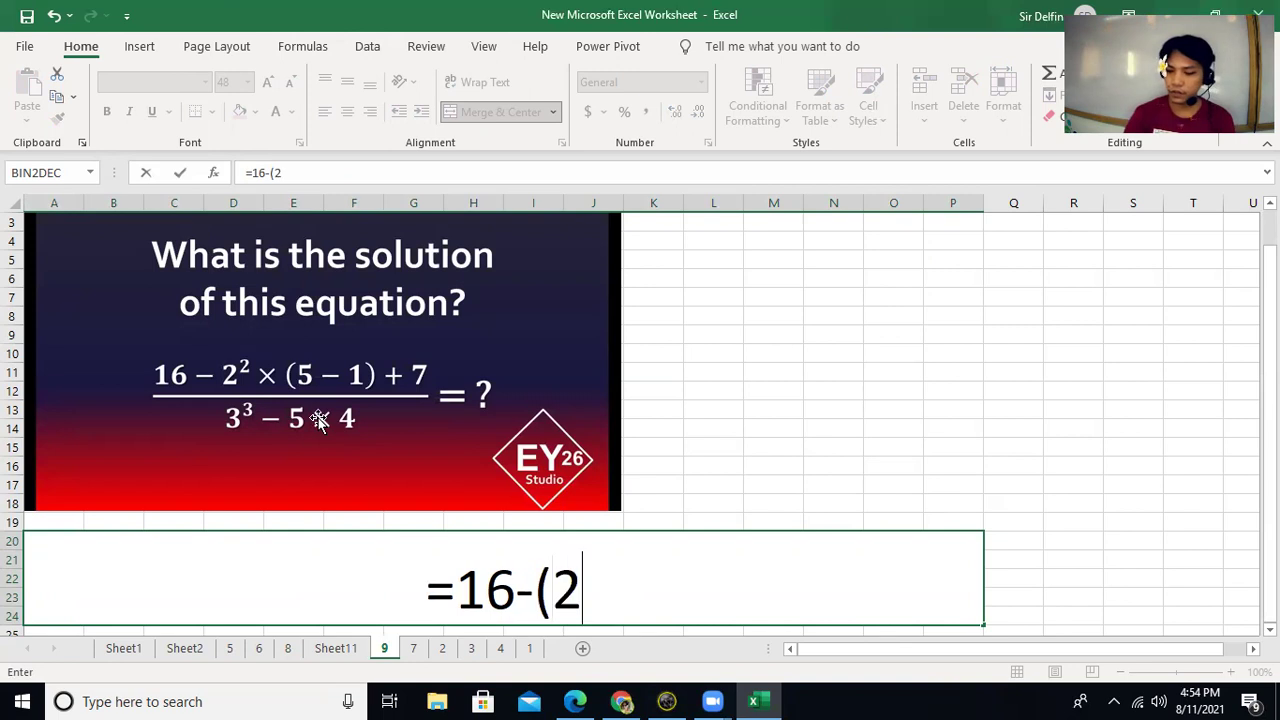
{"action": "type", "text": "^2"}
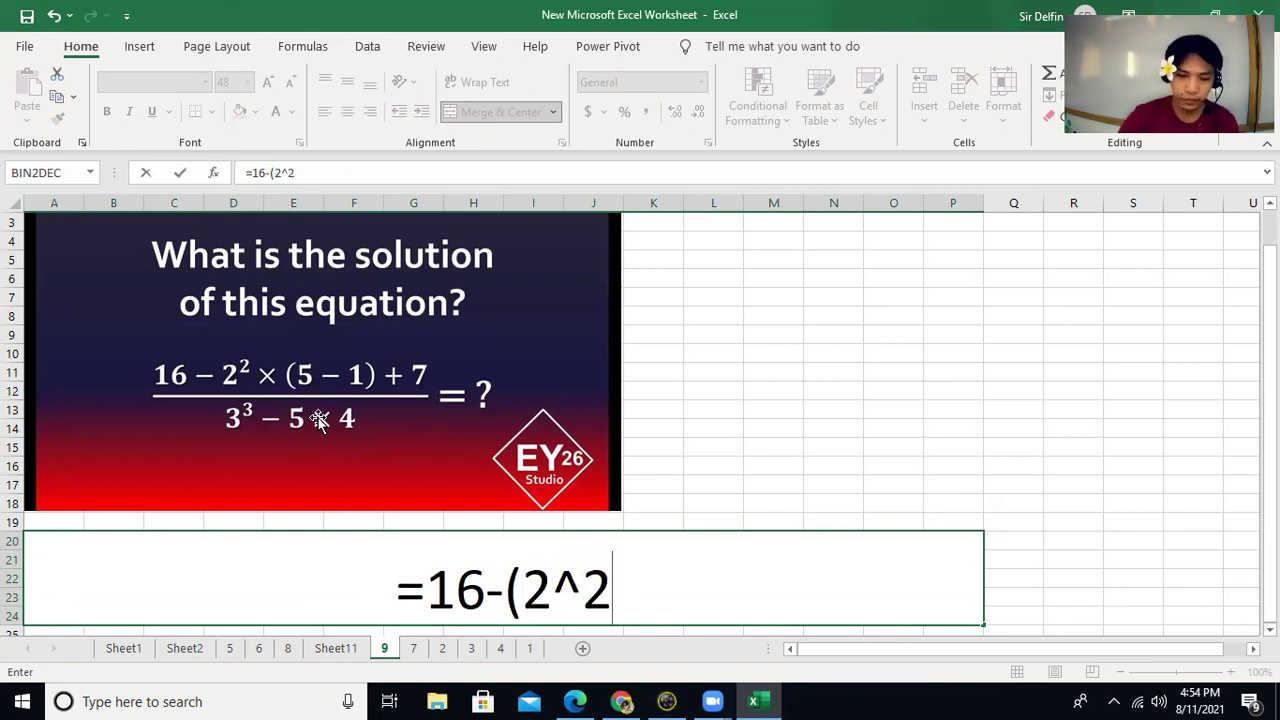
{"action": "type", "text": ")"}
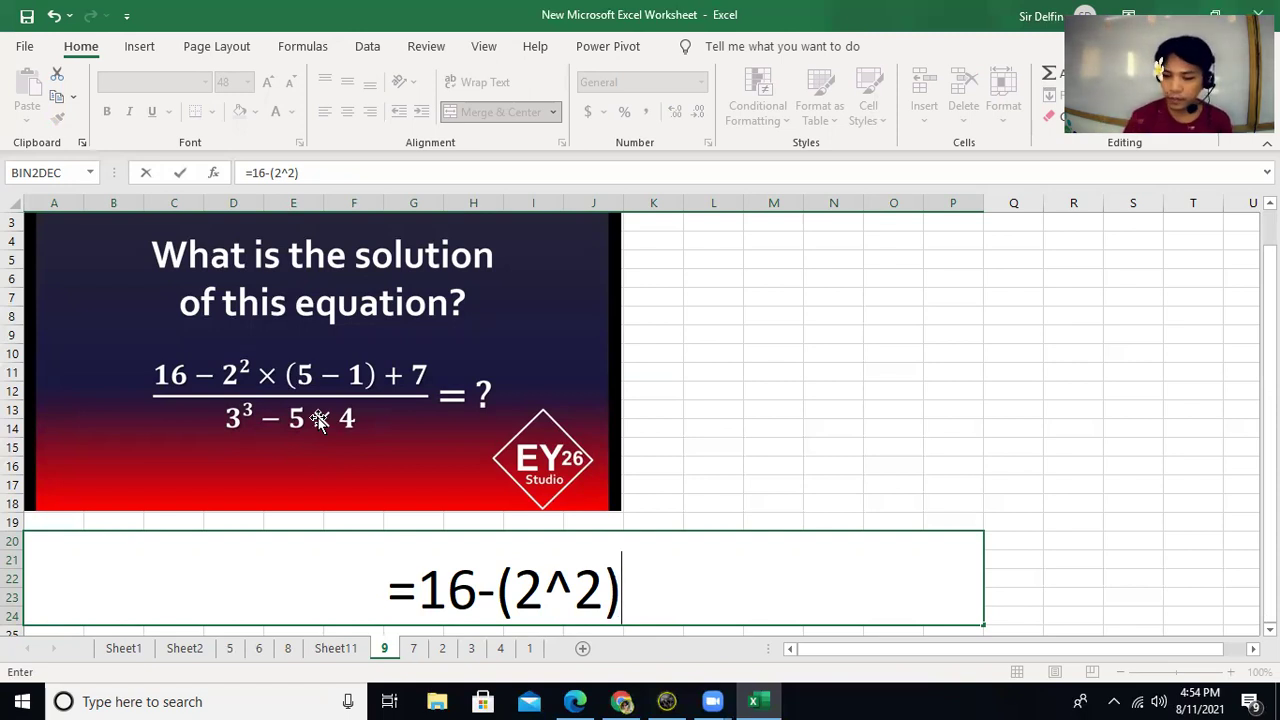
{"action": "type", "text": "*"}
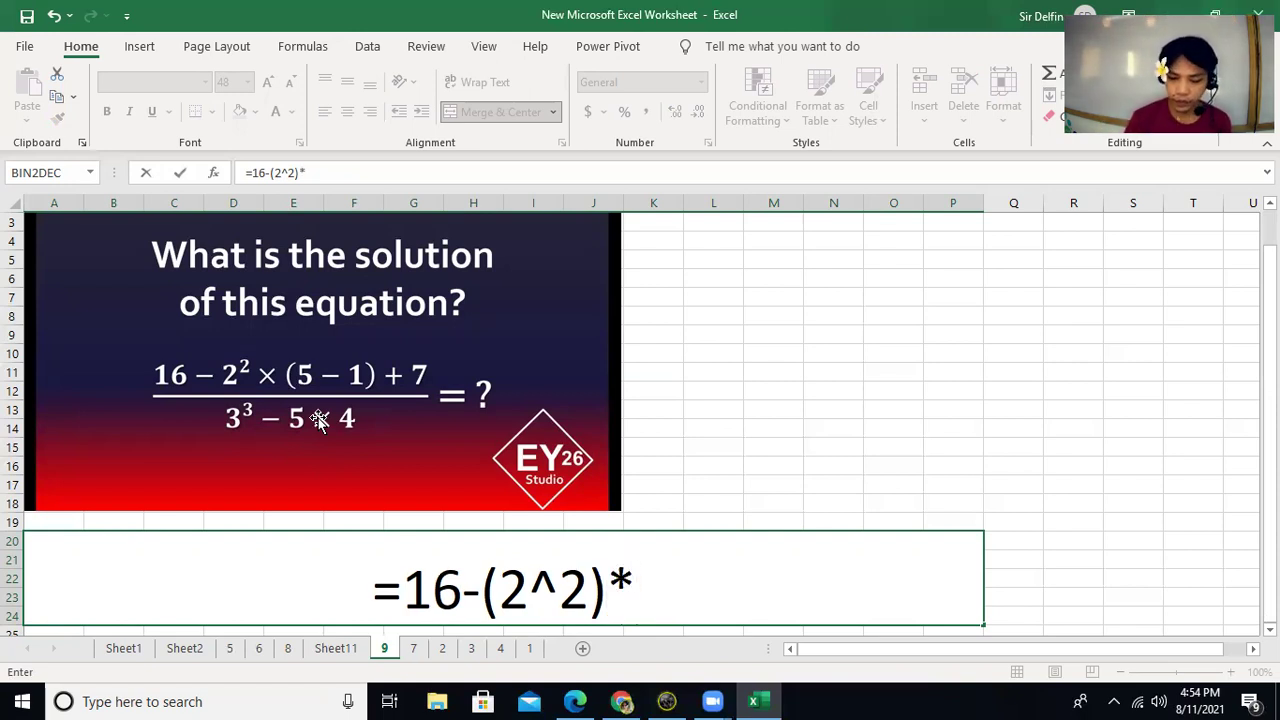
{"action": "type", "text": "("}
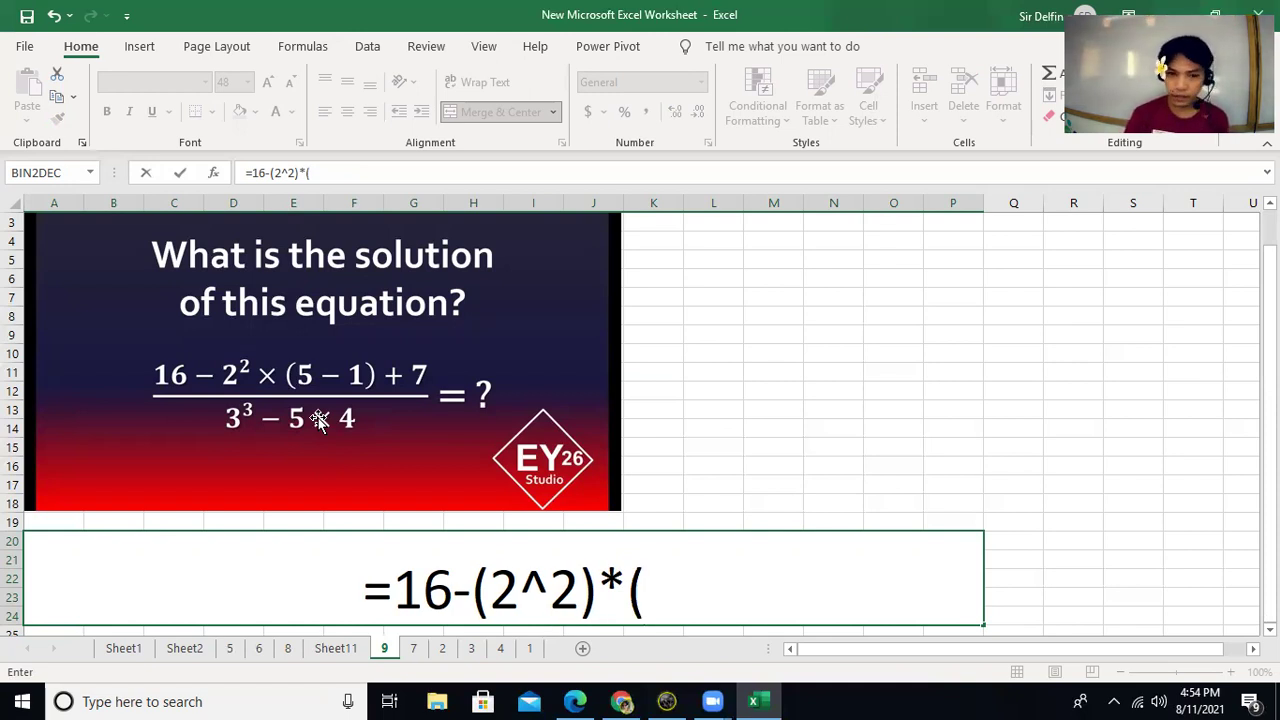
{"action": "type", "text": "5-1"}
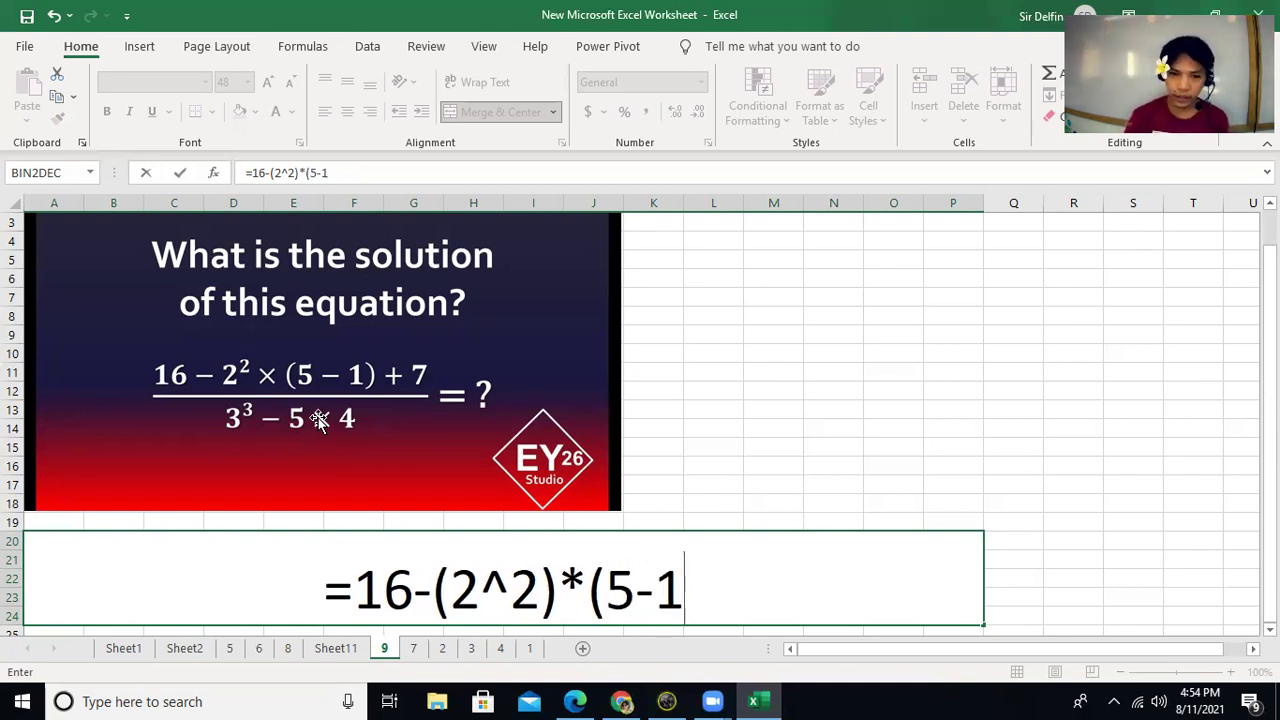
{"action": "type", "text": ")"}
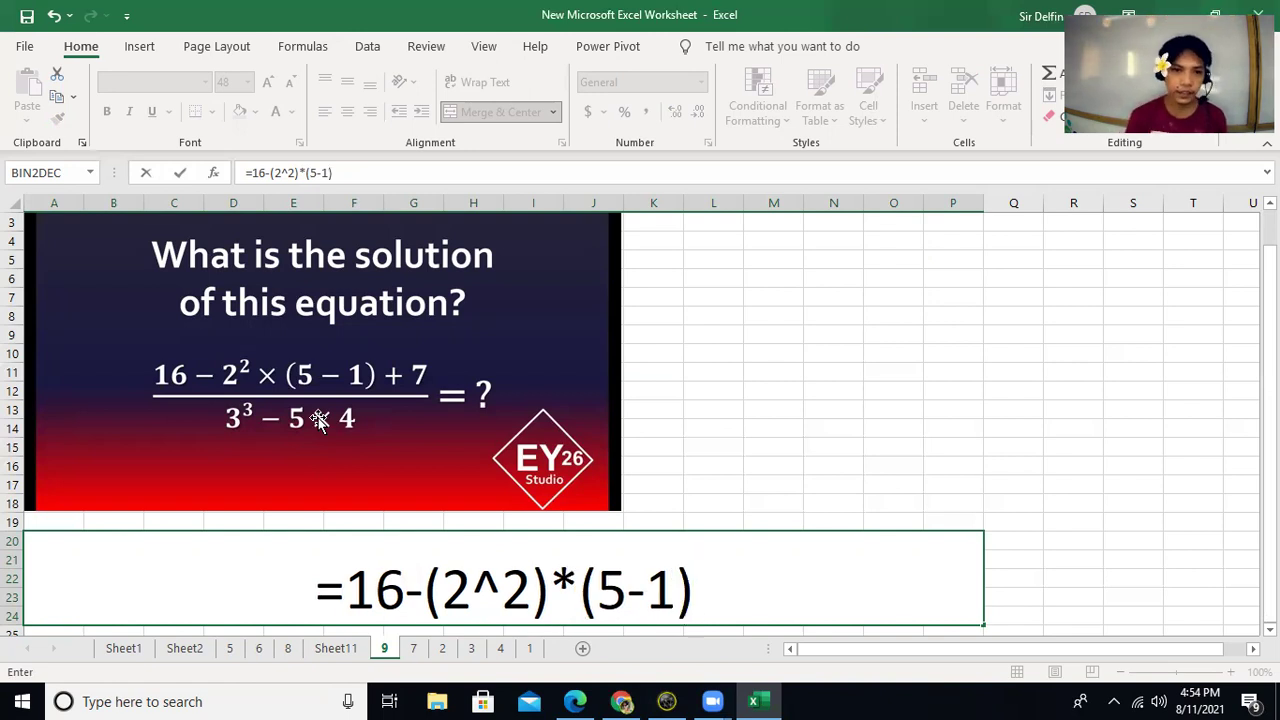
{"action": "type", "text": "+7"}
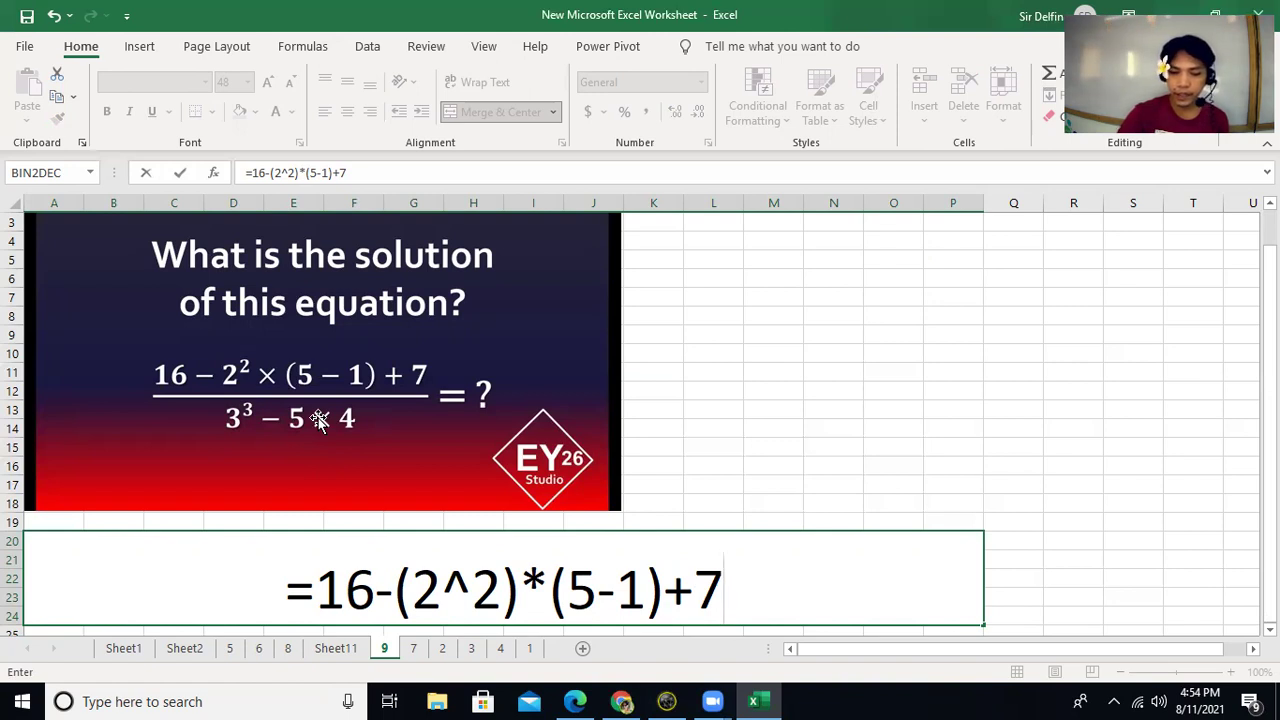
{"action": "type", "text": ")"}
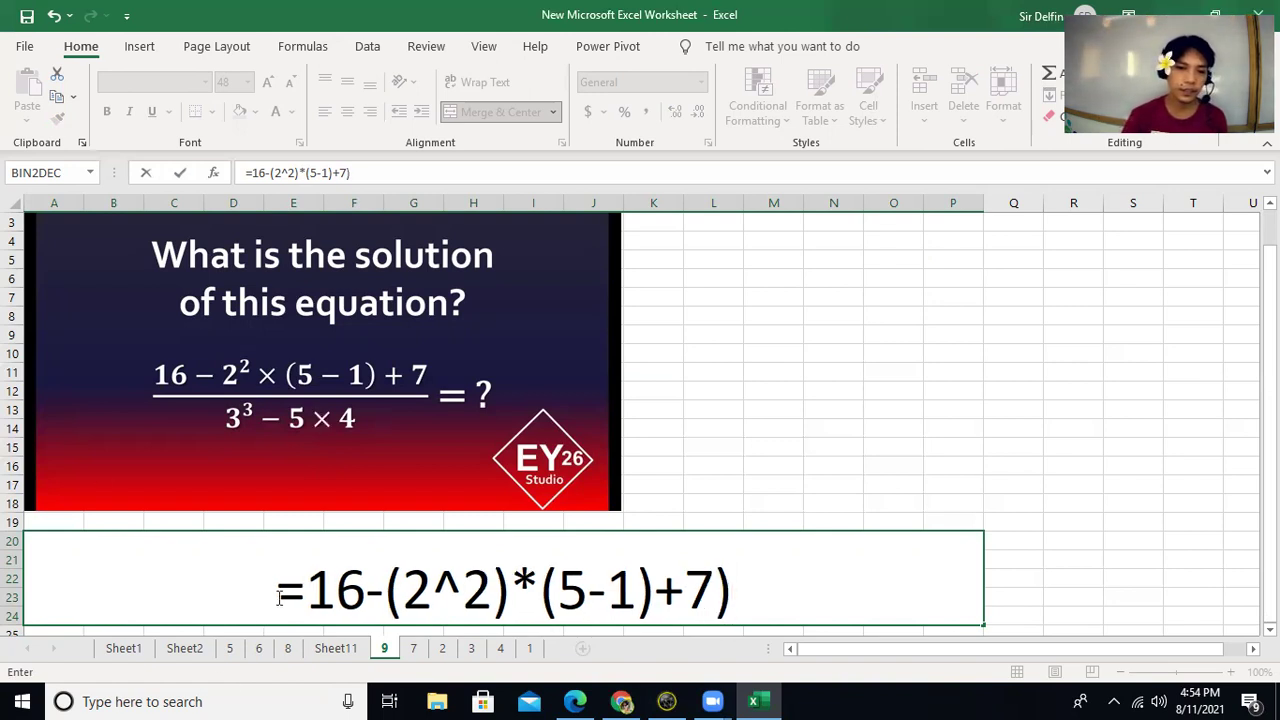
Wrap the numerator in parentheses and append the /(3^3)-5*4) denominator.
{"action": "left_click", "coordinate": [305, 592]}
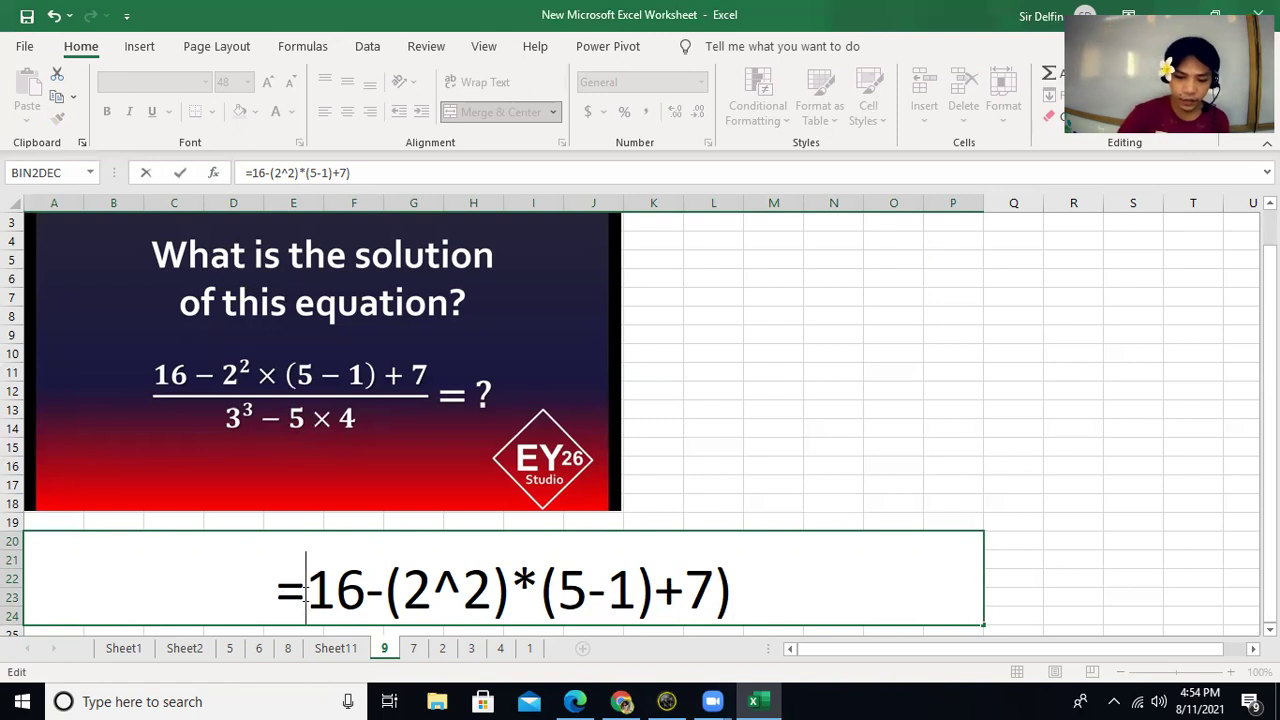
{"action": "type", "text": "("}
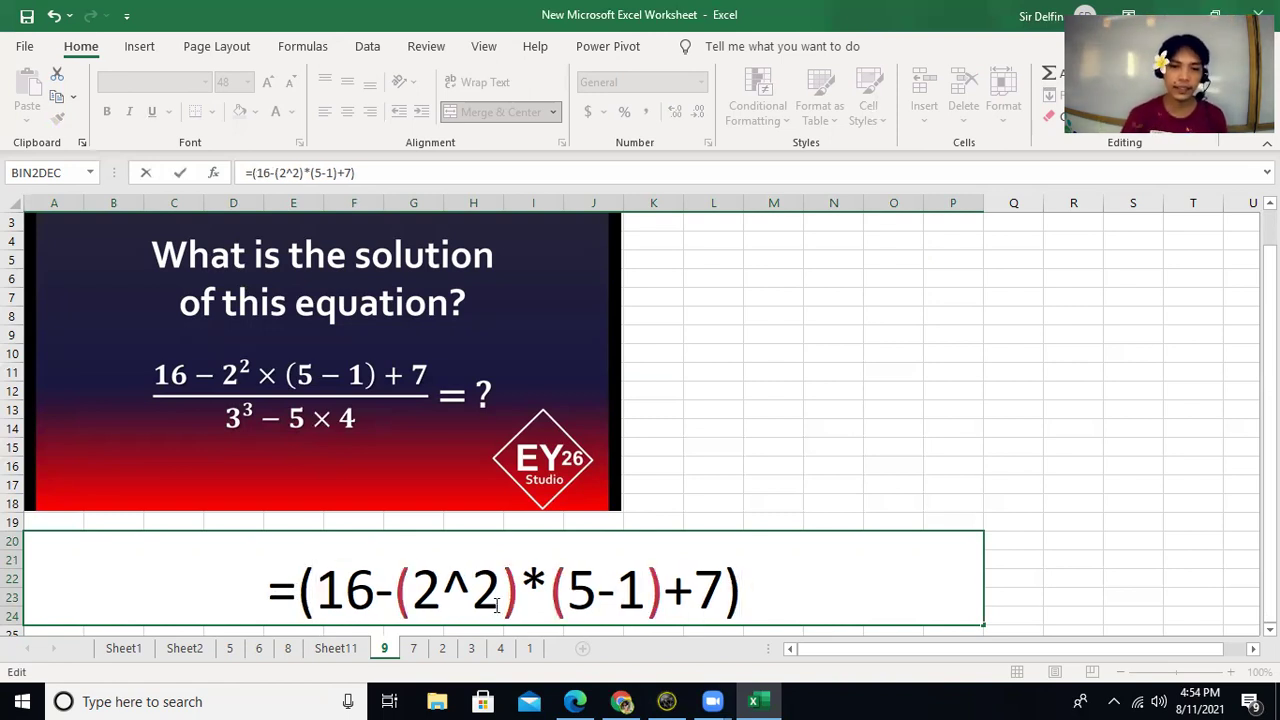
{"action": "left_click", "coordinate": [797, 583]}
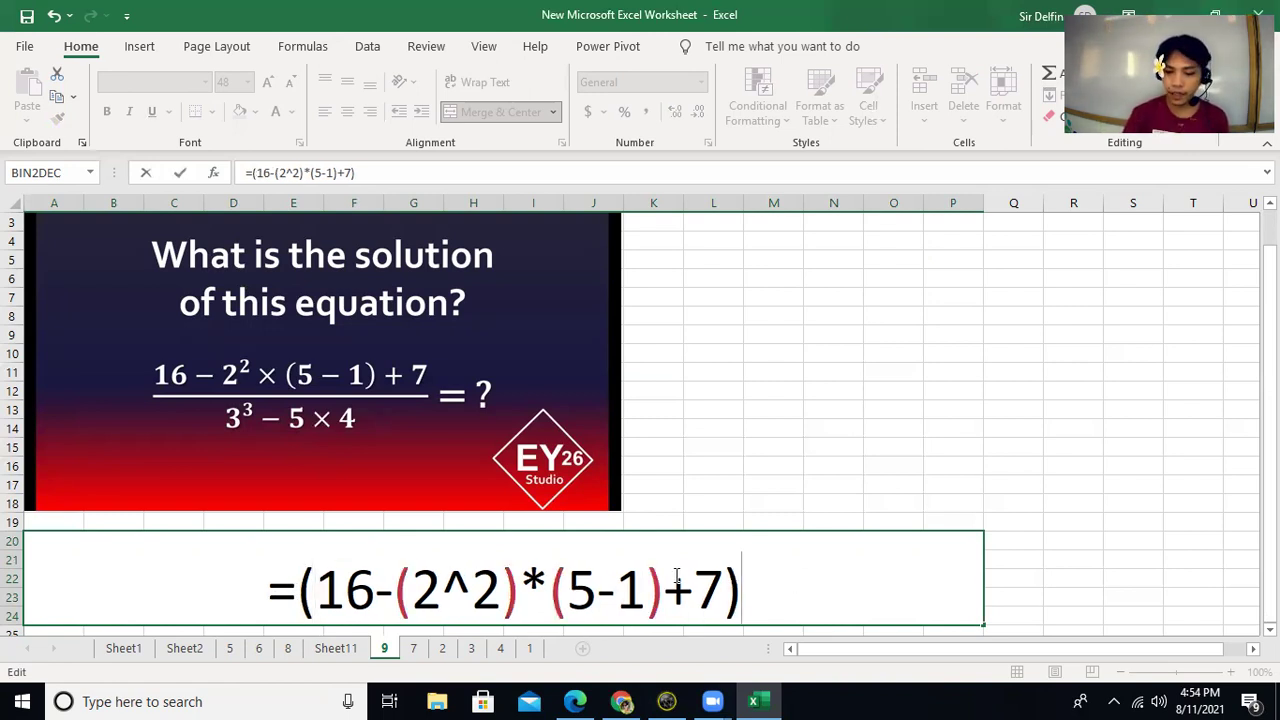
{"action": "type", "text": "/"}
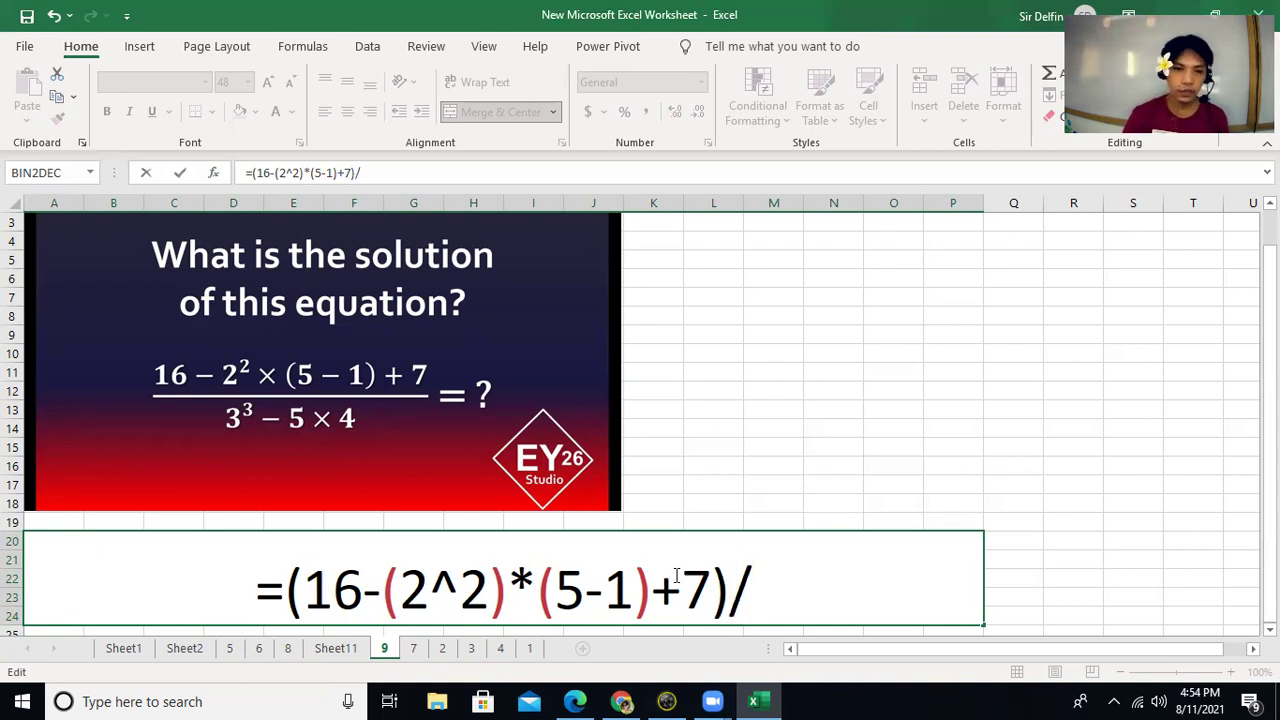
{"action": "type", "text": "("}
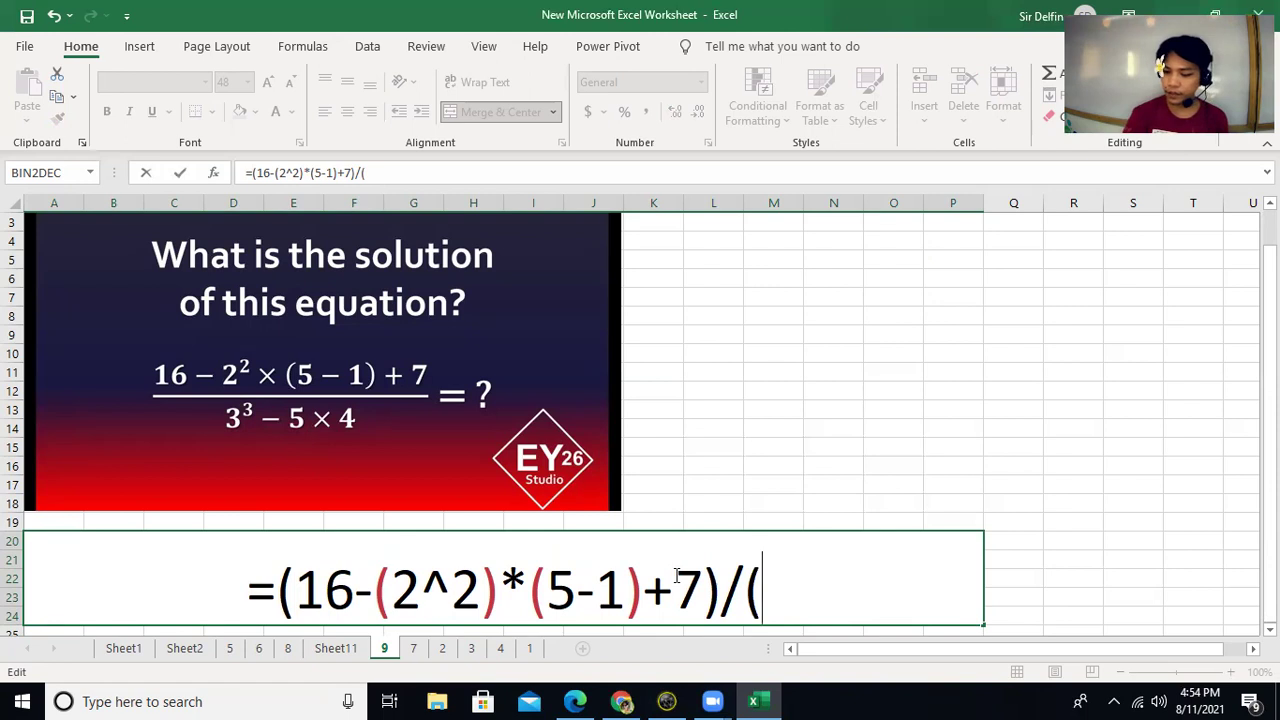
{"action": "type", "text": "3"}
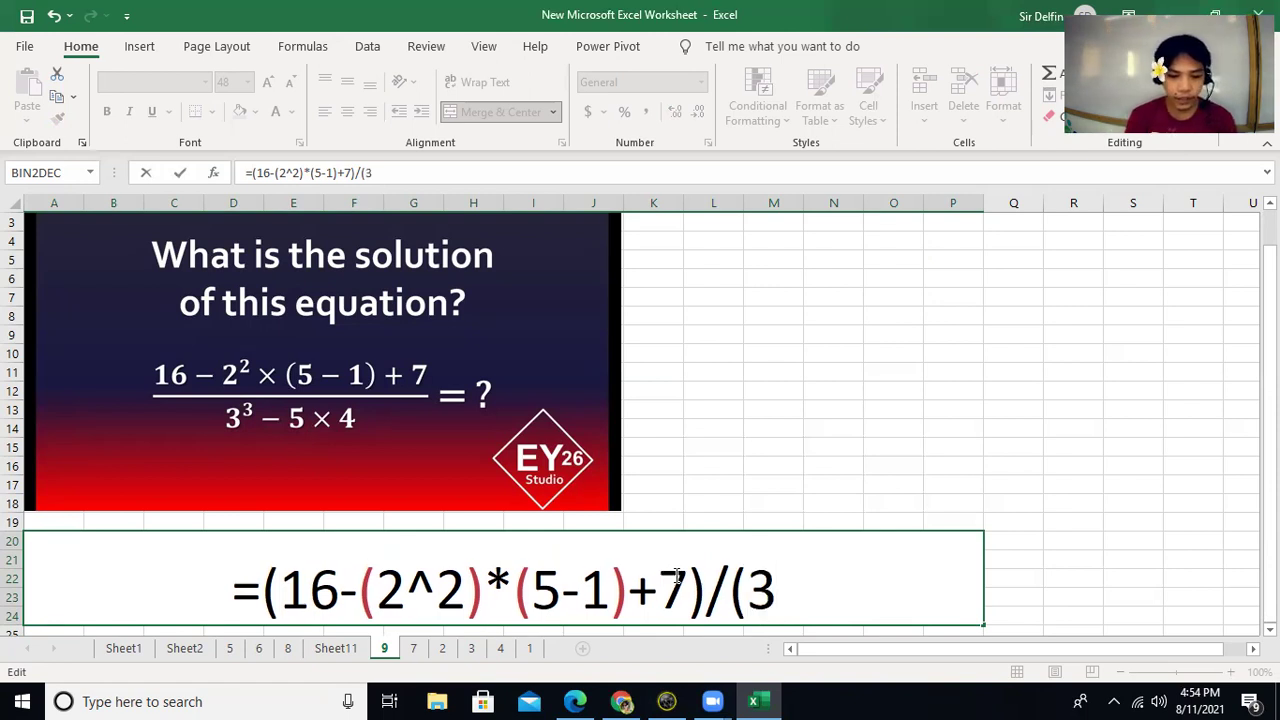
{"action": "type", "text": "^3"}
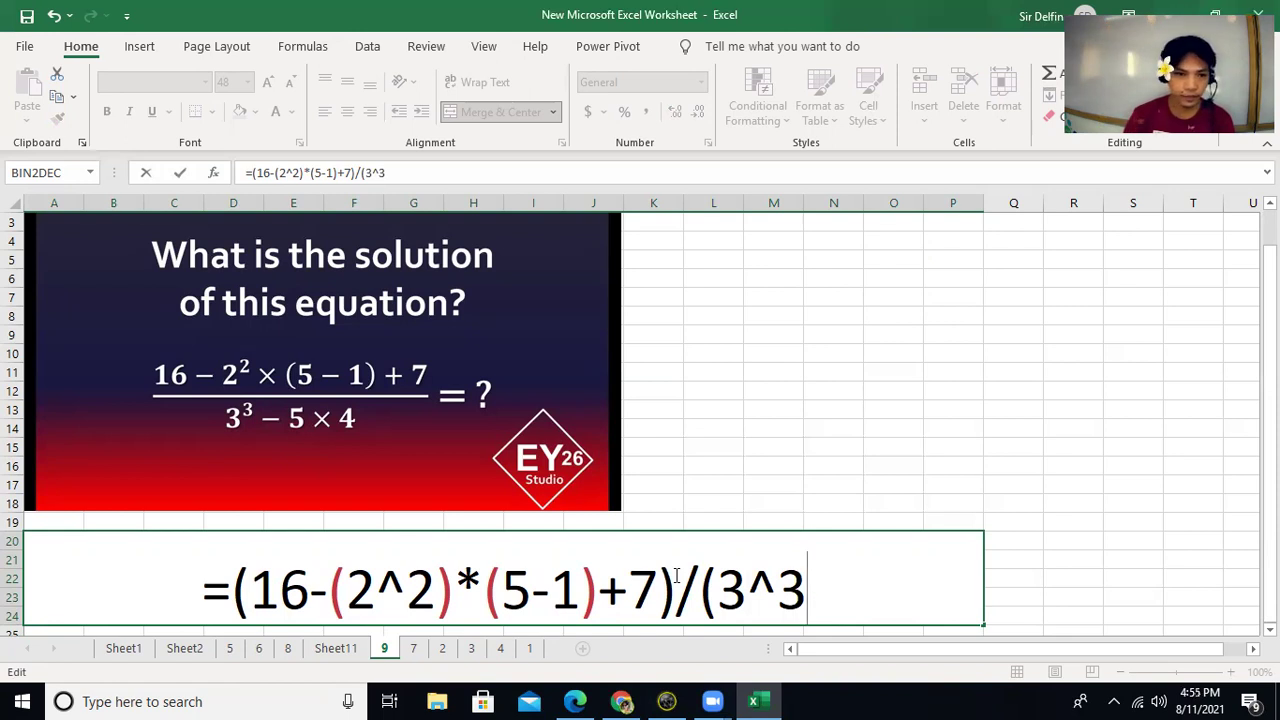
{"action": "type", "text": ")"}
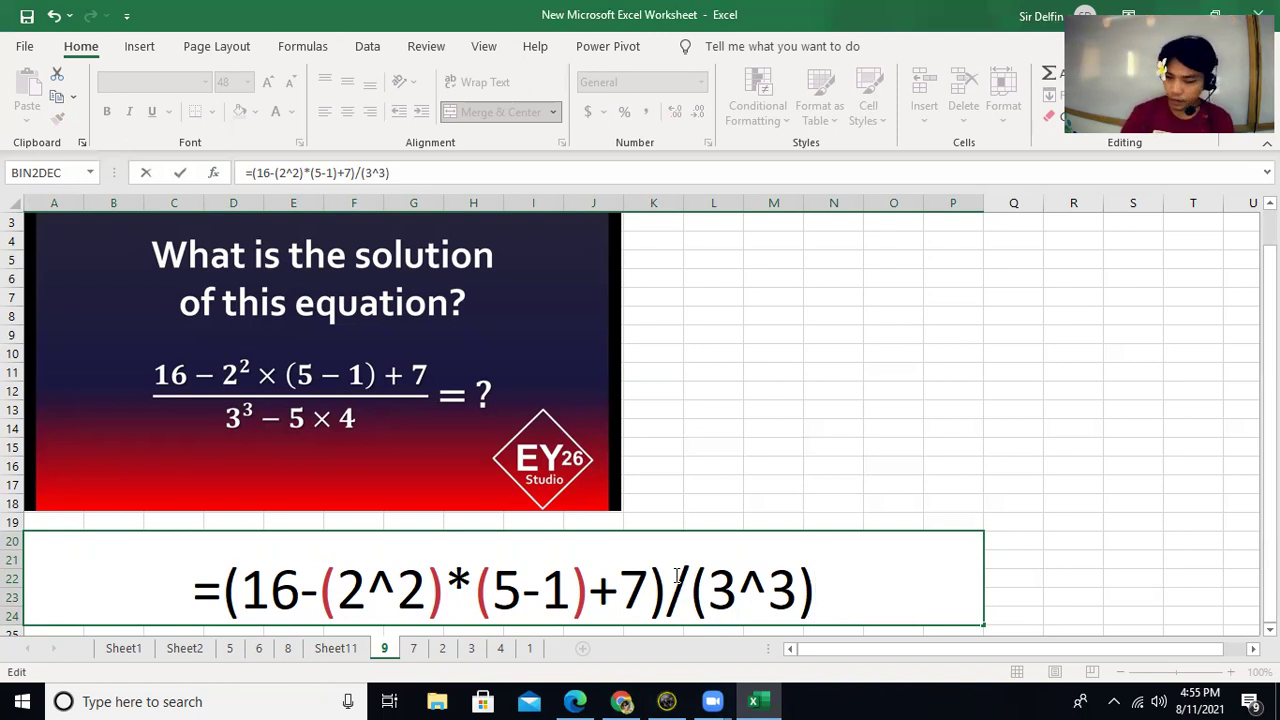
{"action": "type", "text": "-5"}
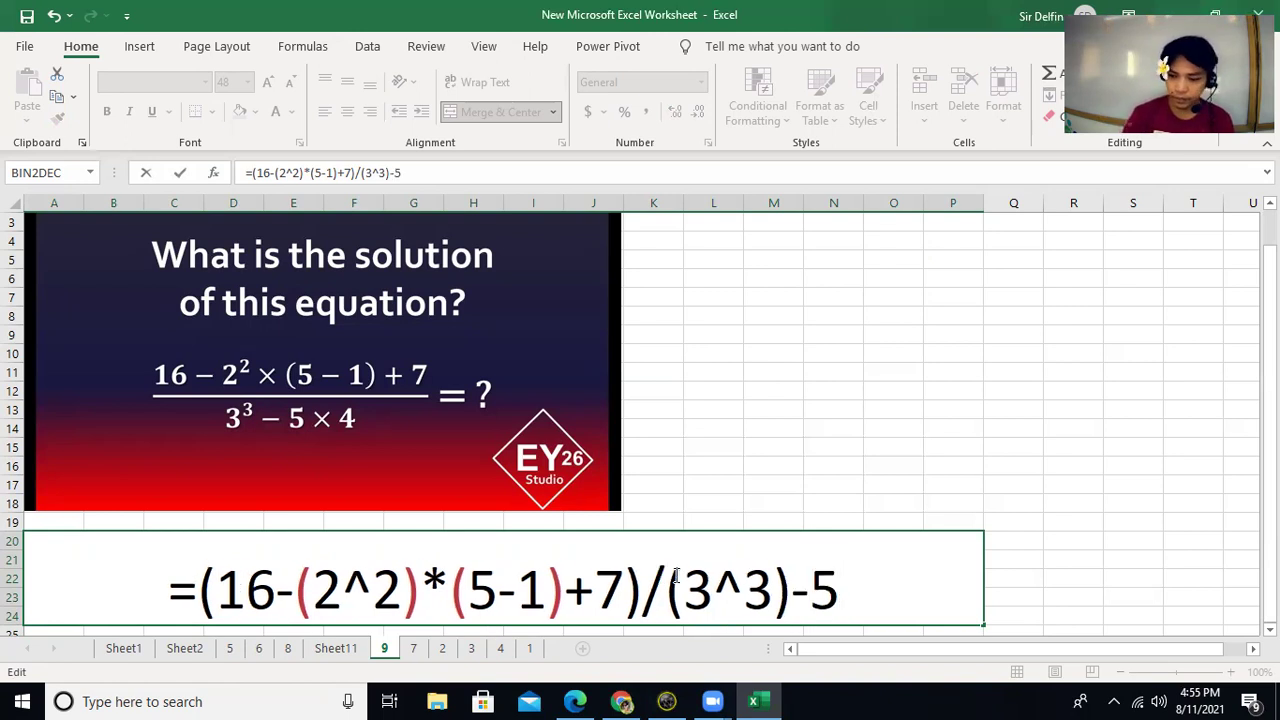
{"action": "type", "text": "*4"}
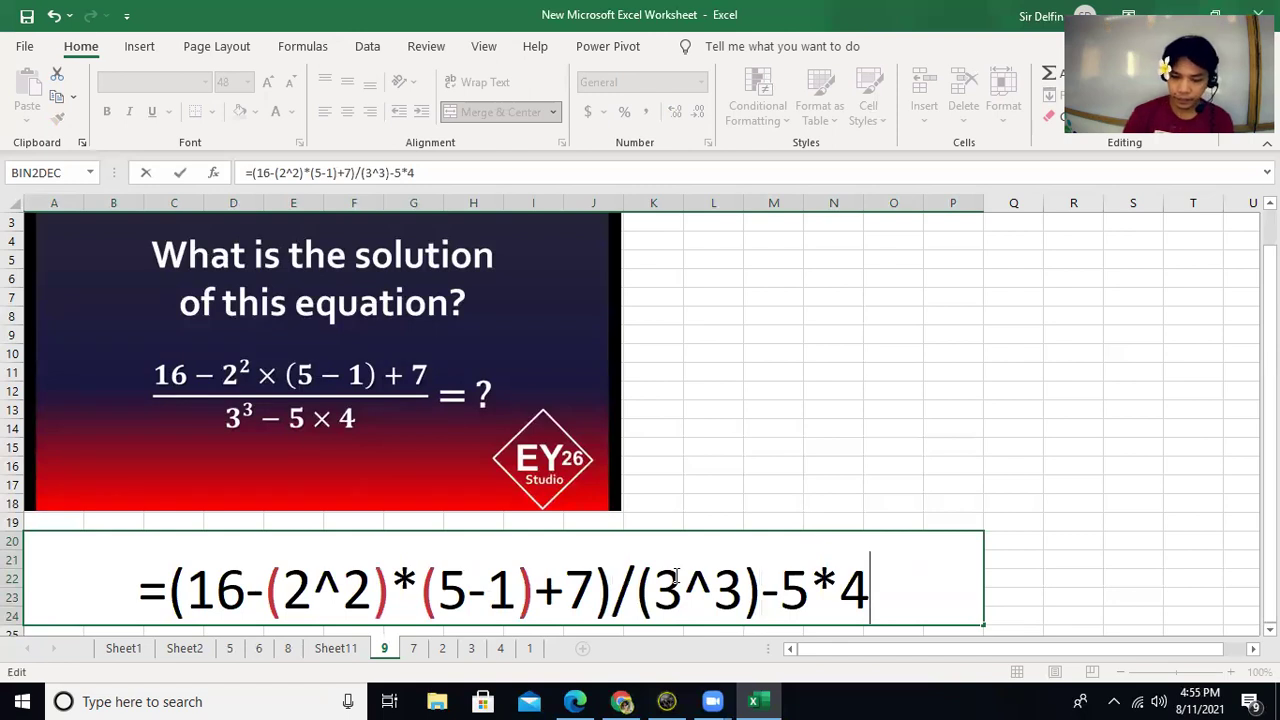
{"action": "type", "text": ")"}
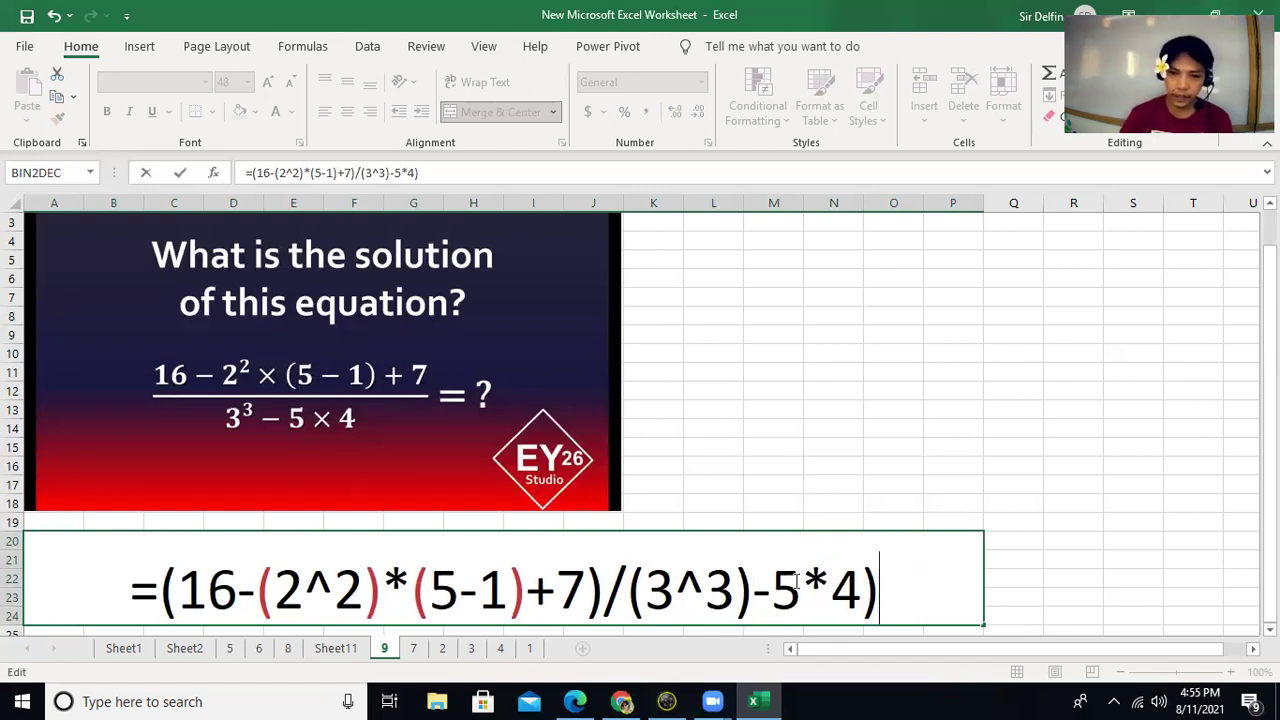
Parenthesize the 5*4 term to complete (16-(2^2)*(5-1)+7)/((3^3)-(5*4)), showing 1.
{"action": "left_click", "coordinate": [772, 586]}
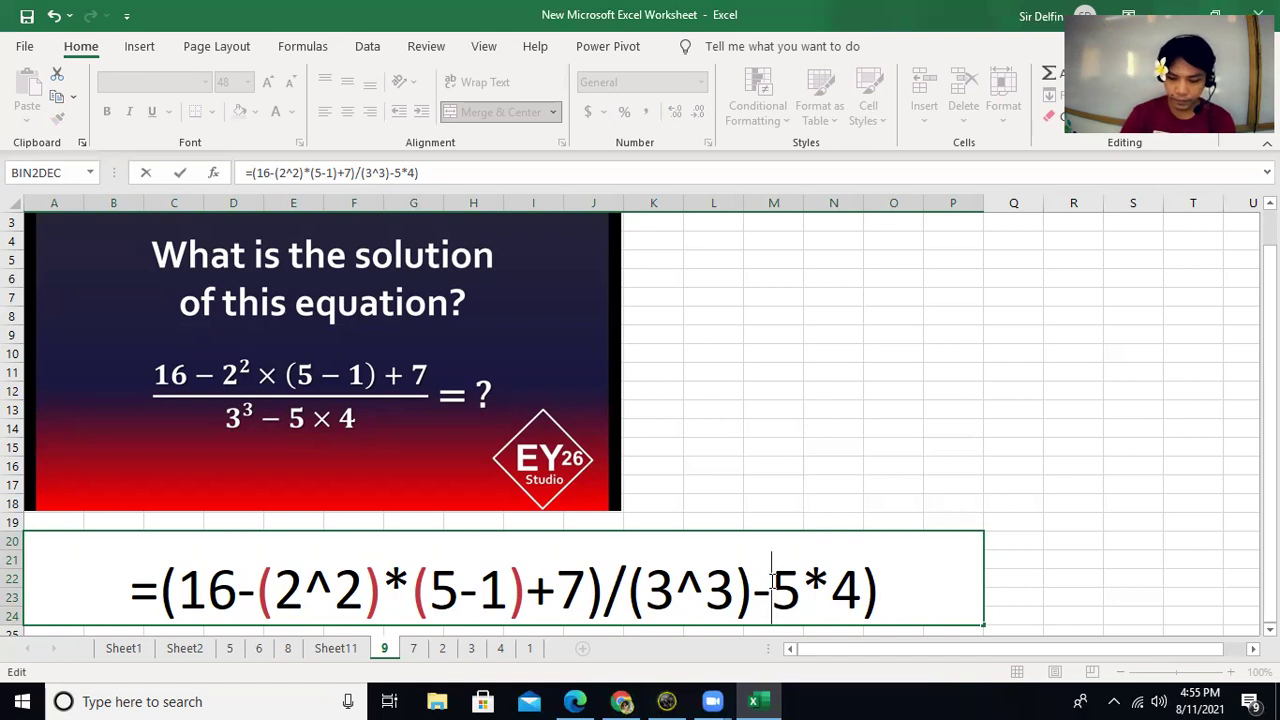
{"action": "type", "text": "("}
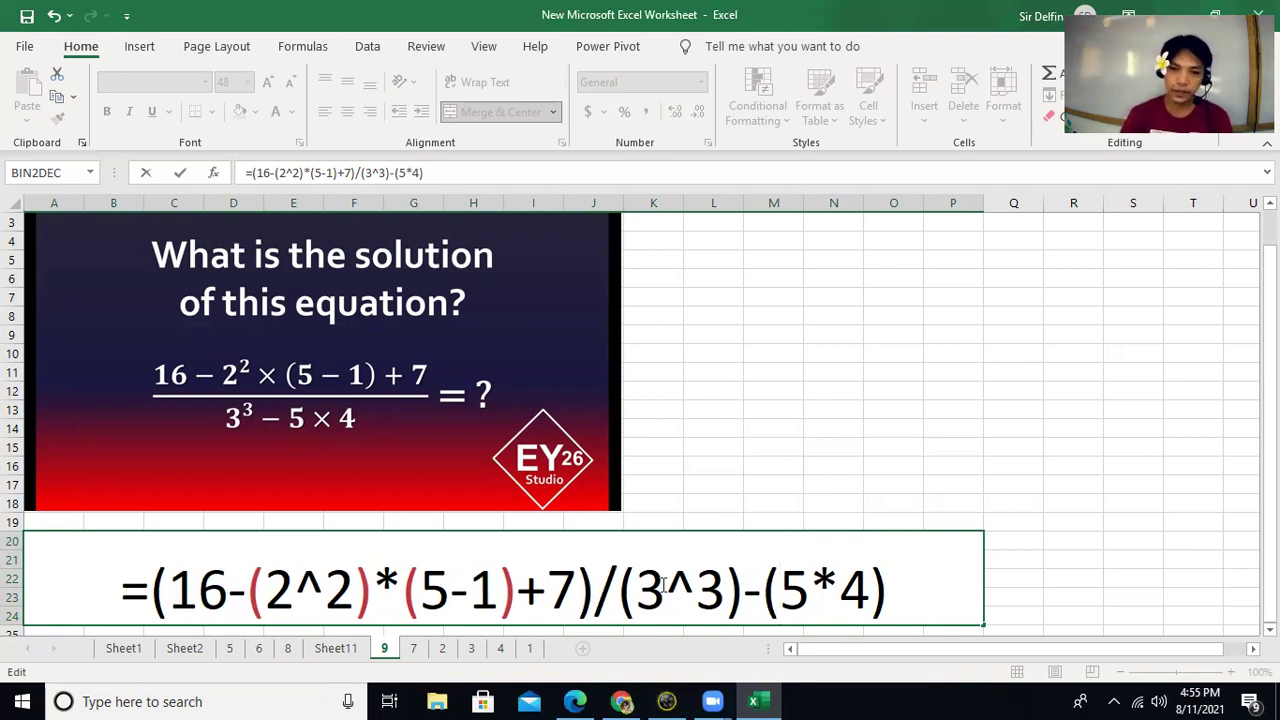
{"action": "left_click", "coordinate": [896, 594]}
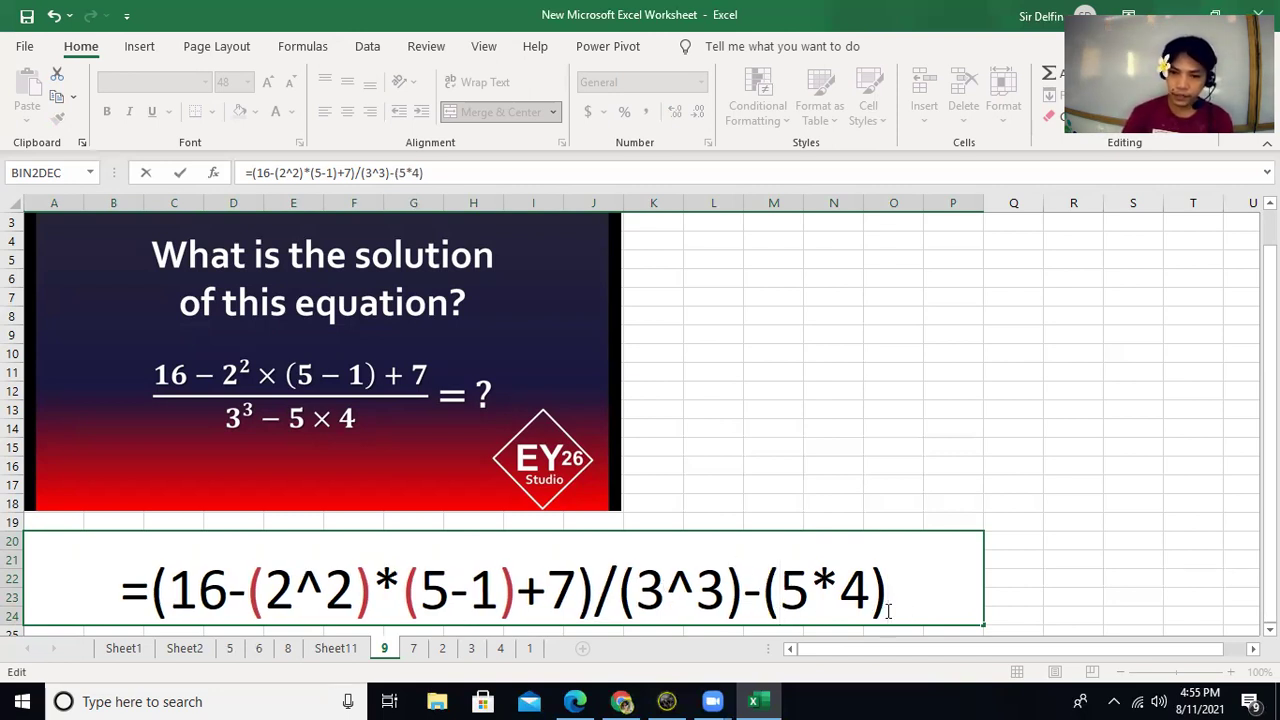
{"action": "type", "text": ")"}
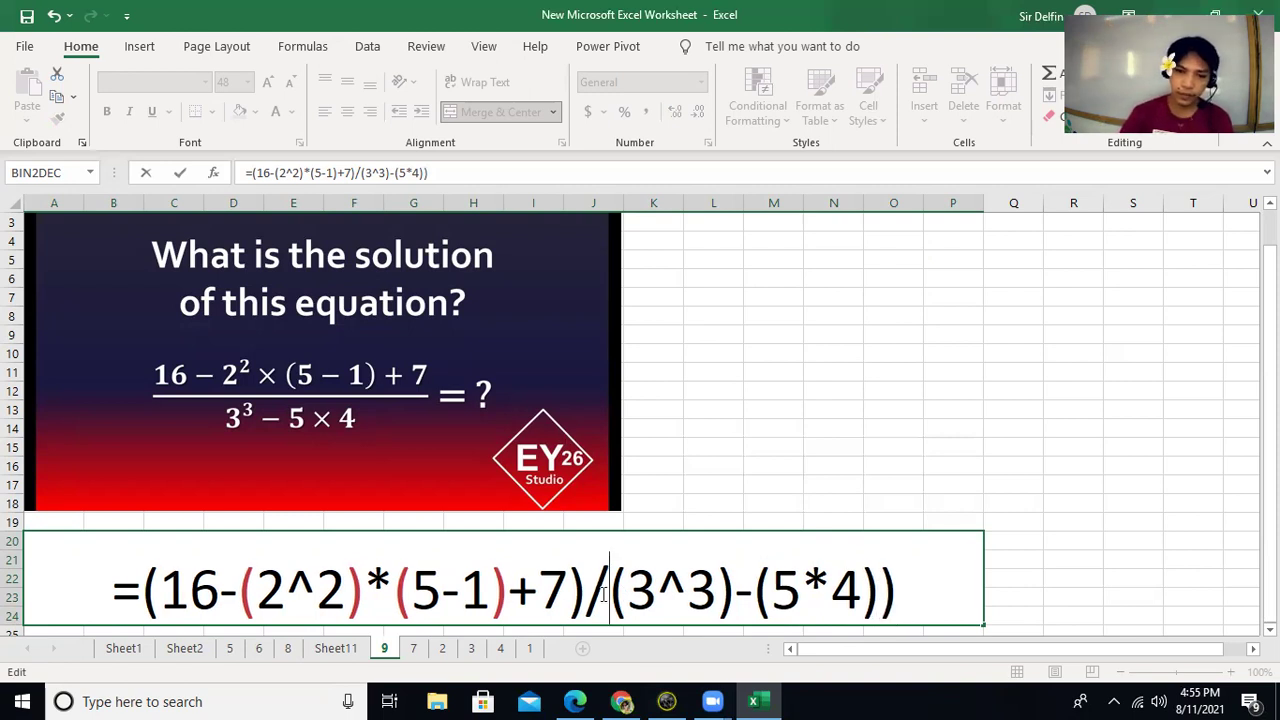
{"action": "type", "text": "("}
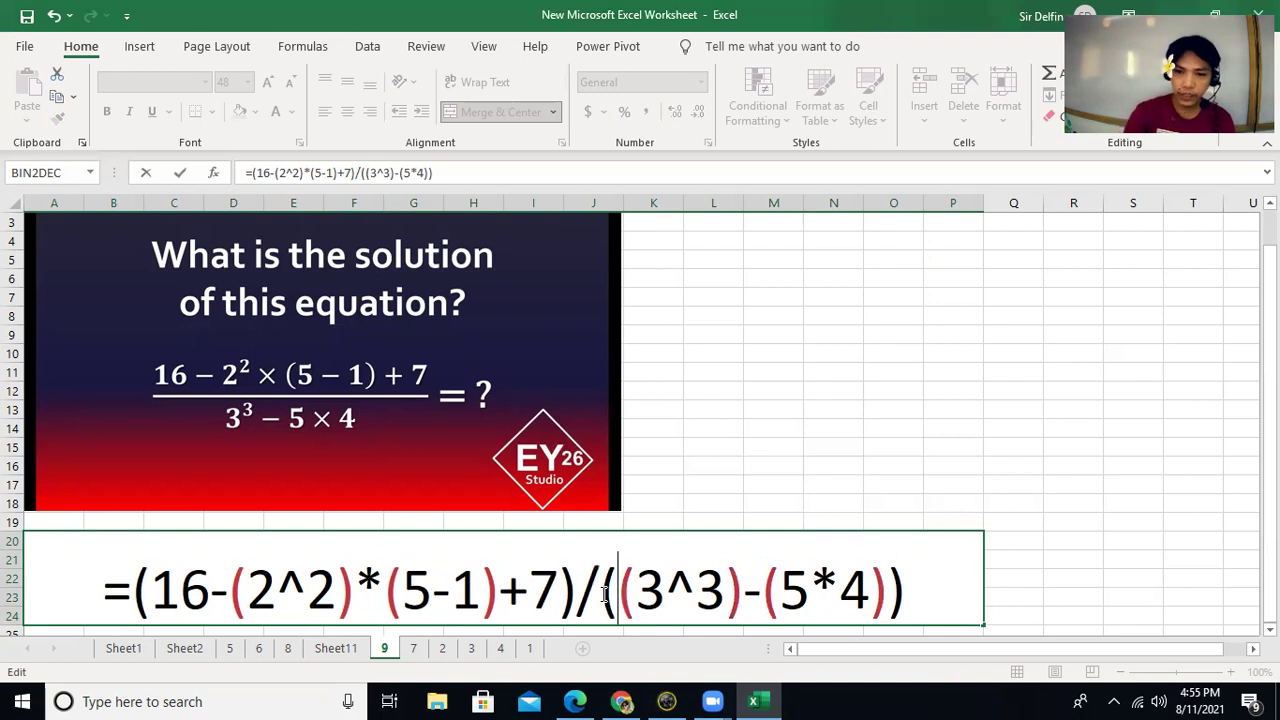
{"action": "key", "text": "Return"}
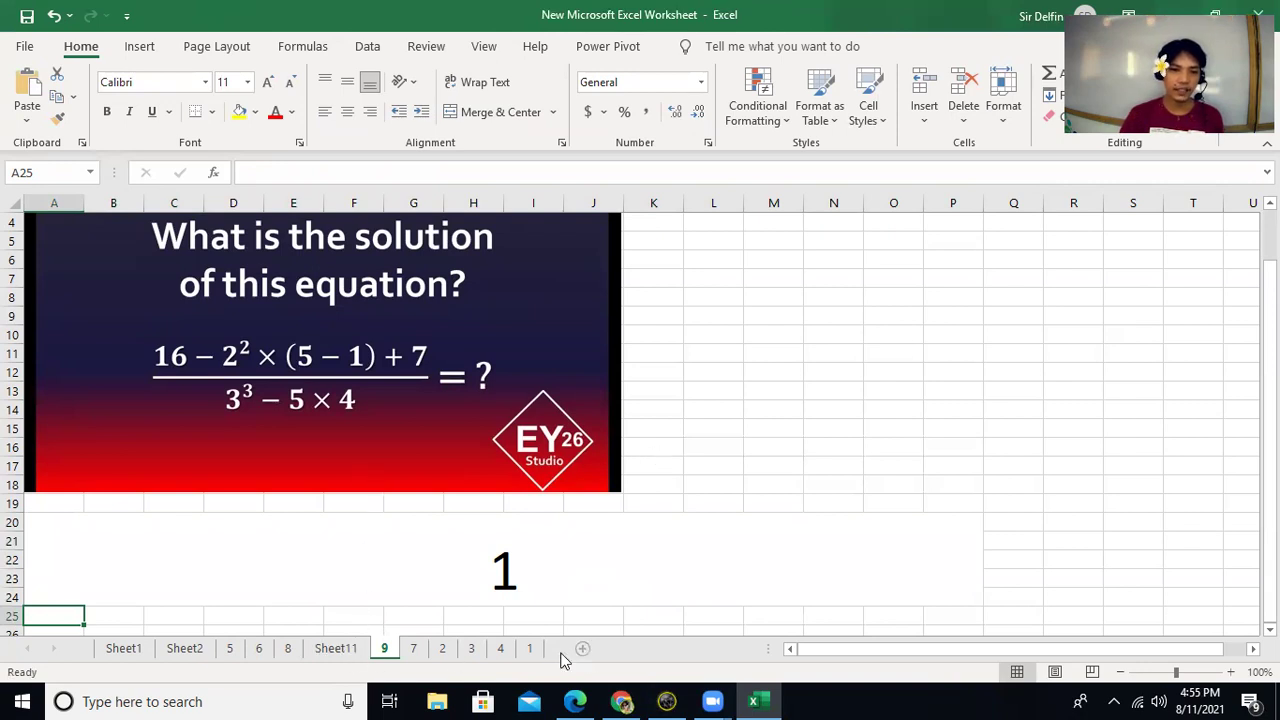
{"action": "left_click", "coordinate": [336, 650]}
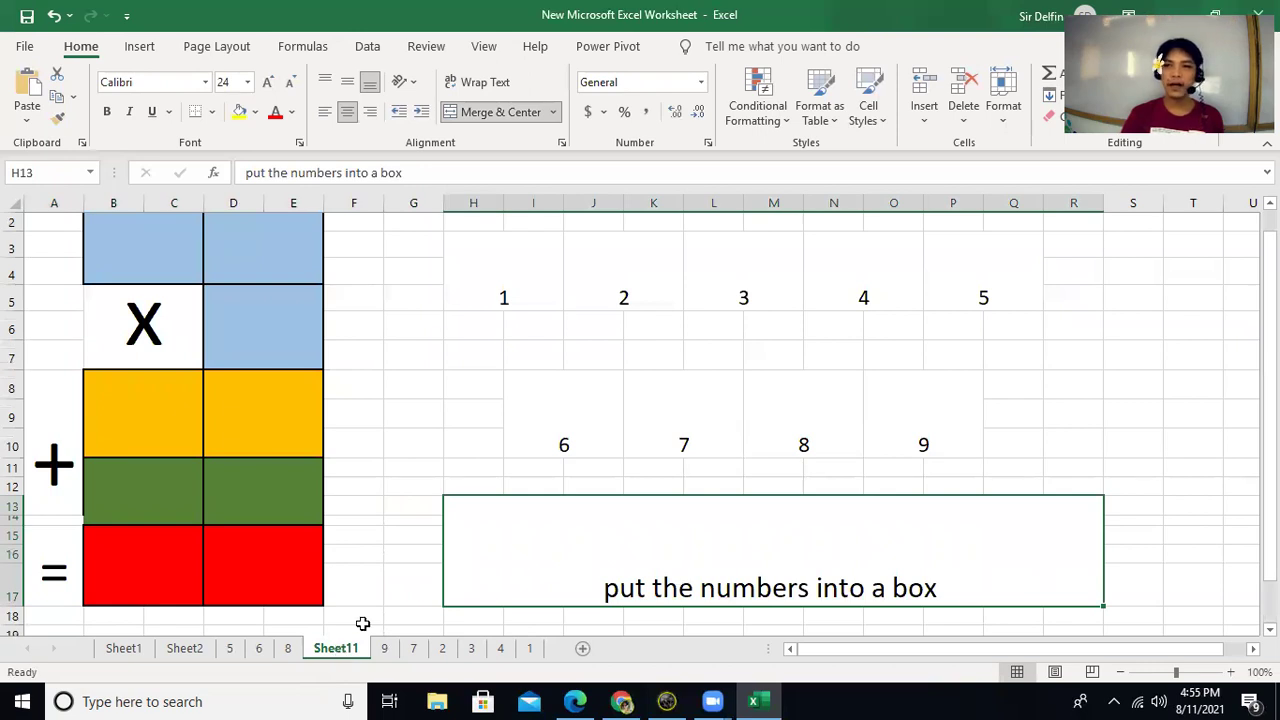
Delete the 'put the numbers into a box' text from merged cell H13.
{"action": "left_click_drag", "start_coordinate": [505, 270], "coordinate": [953, 290]}
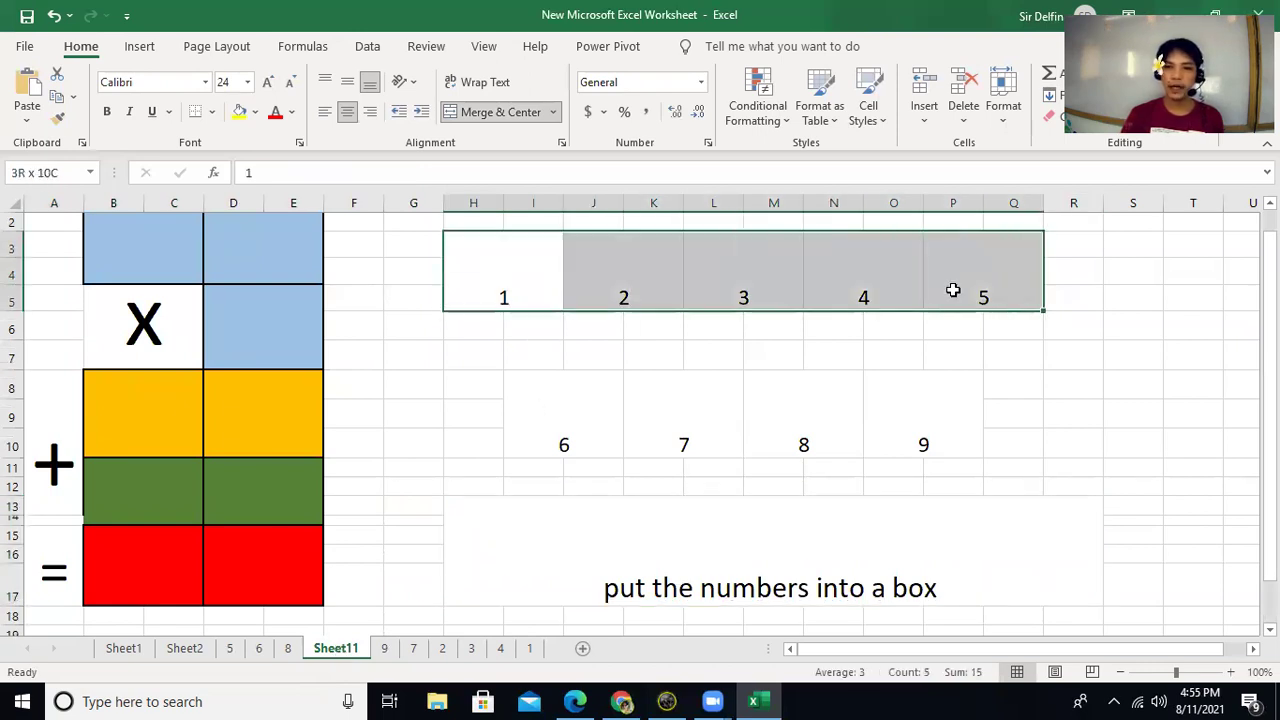
{"action": "left_click", "coordinate": [777, 489]}
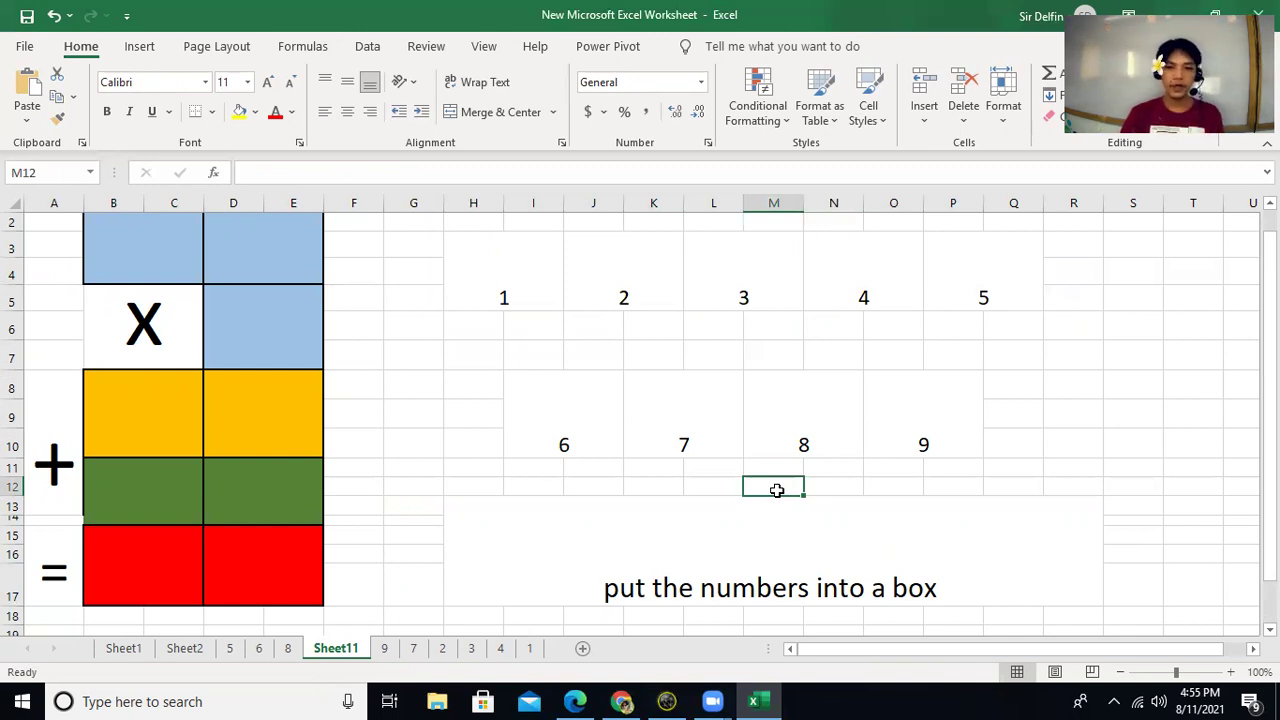
{"action": "left_click", "coordinate": [782, 567]}
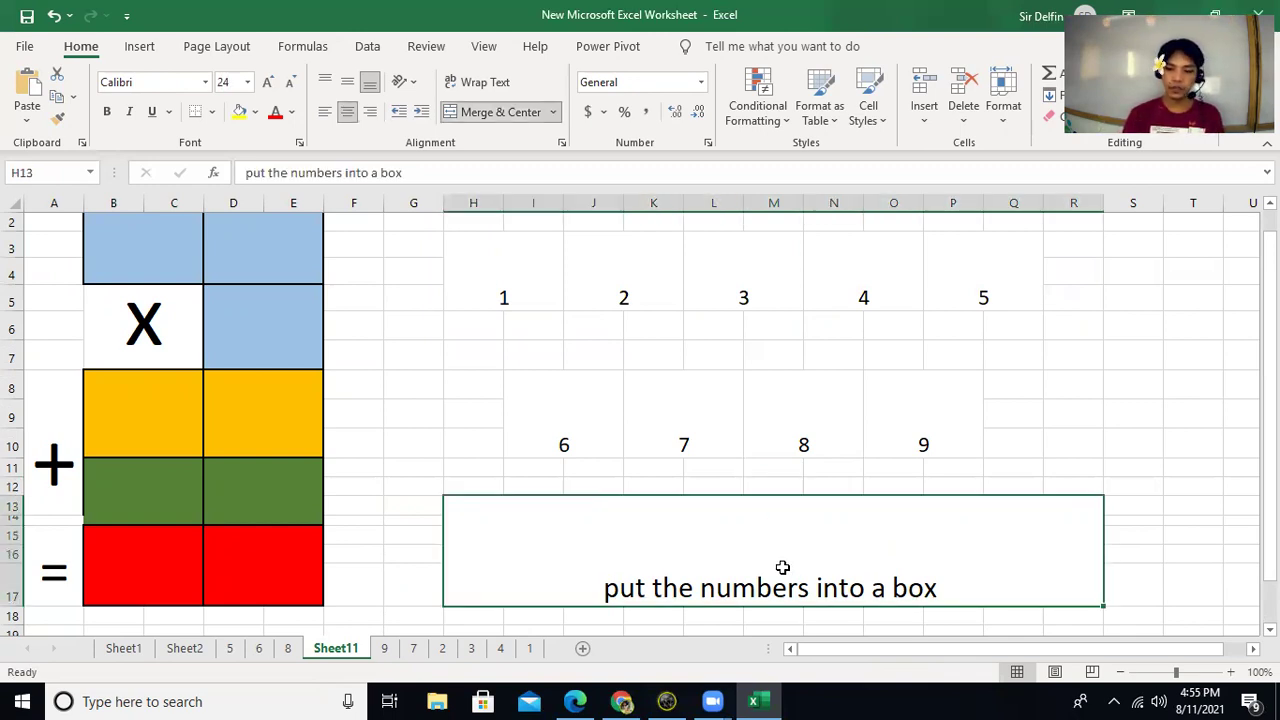
{"action": "key", "text": "Delete"}
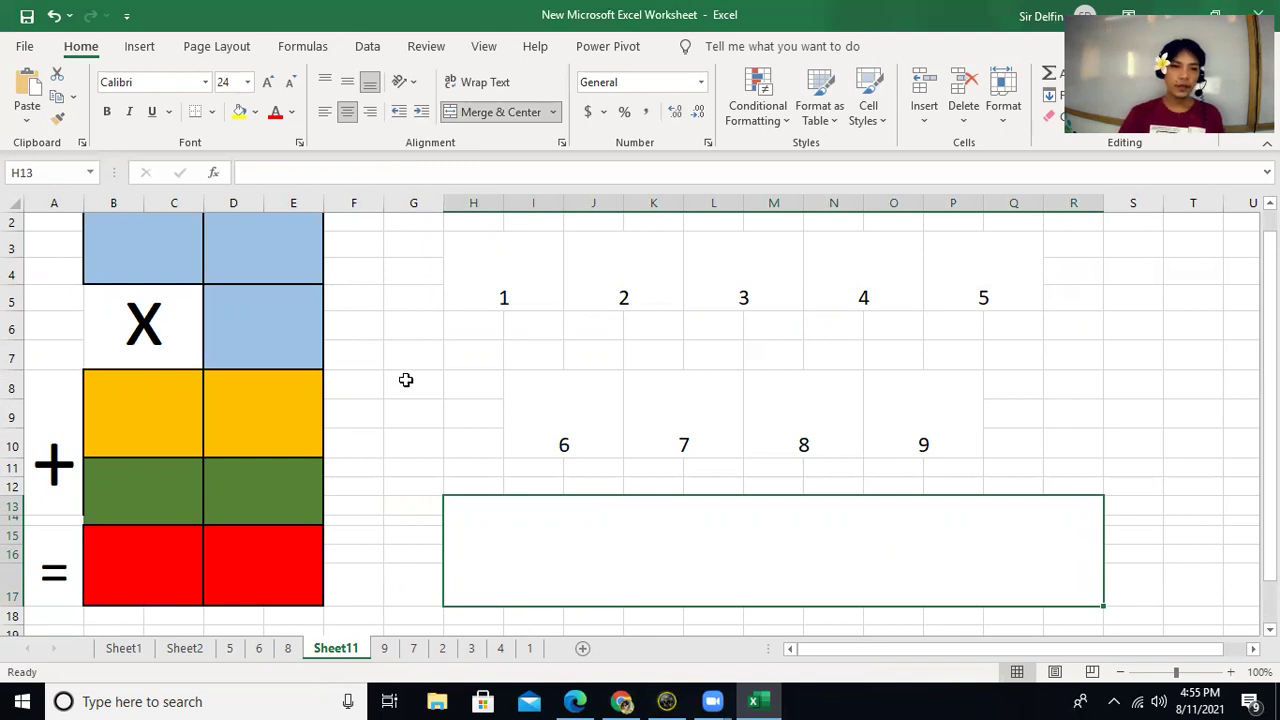
{"action": "scroll", "coordinate": [405, 380], "scroll_direction": "up", "scroll_amount": 1}
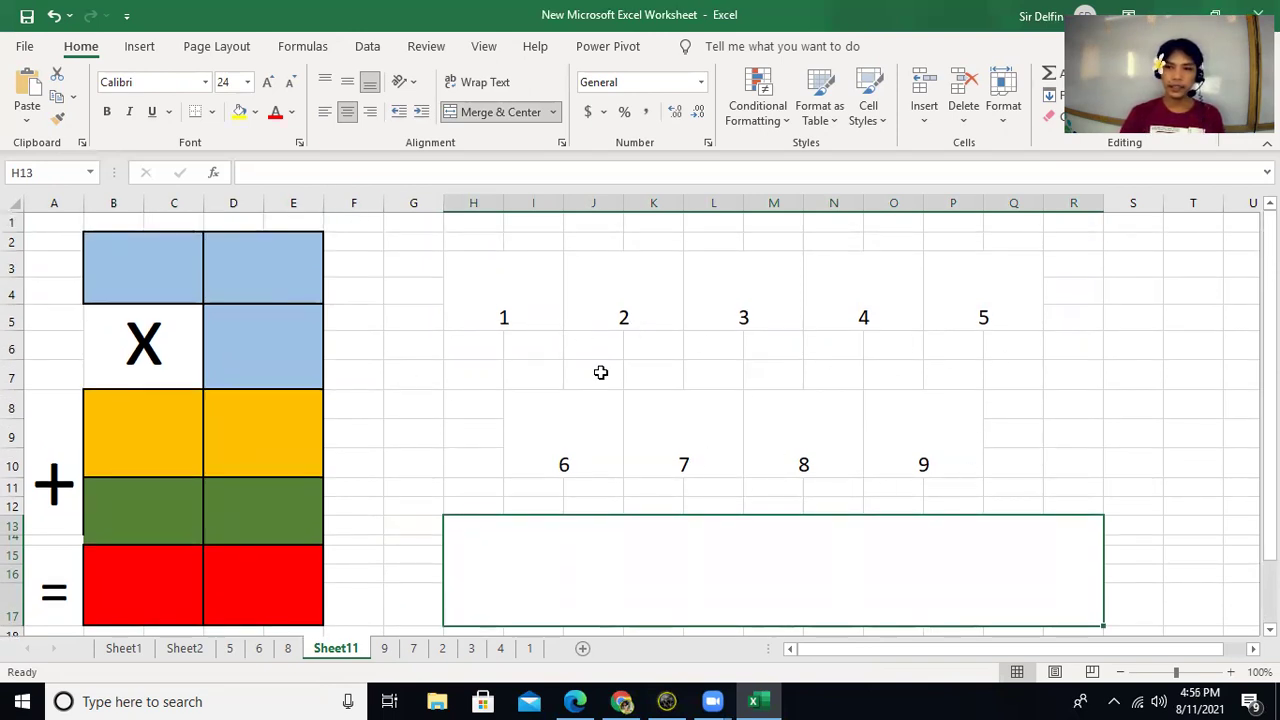
Select each coloured puzzle box in turn: blue, yellow, green, then red.
{"action": "left_click", "coordinate": [170, 264]}
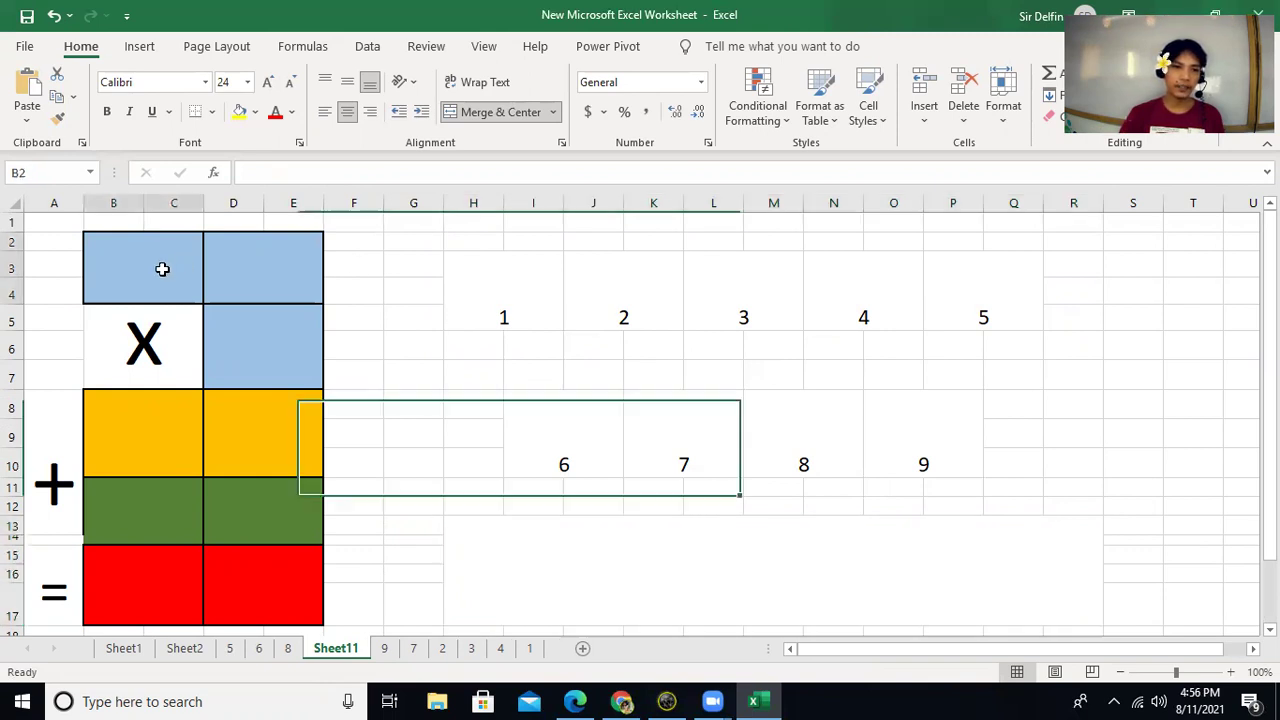
{"action": "left_click", "coordinate": [251, 257]}
{"action": "left_click", "coordinate": [266, 357]}
{"action": "left_click", "coordinate": [195, 425]}
{"action": "left_click", "coordinate": [229, 425]}
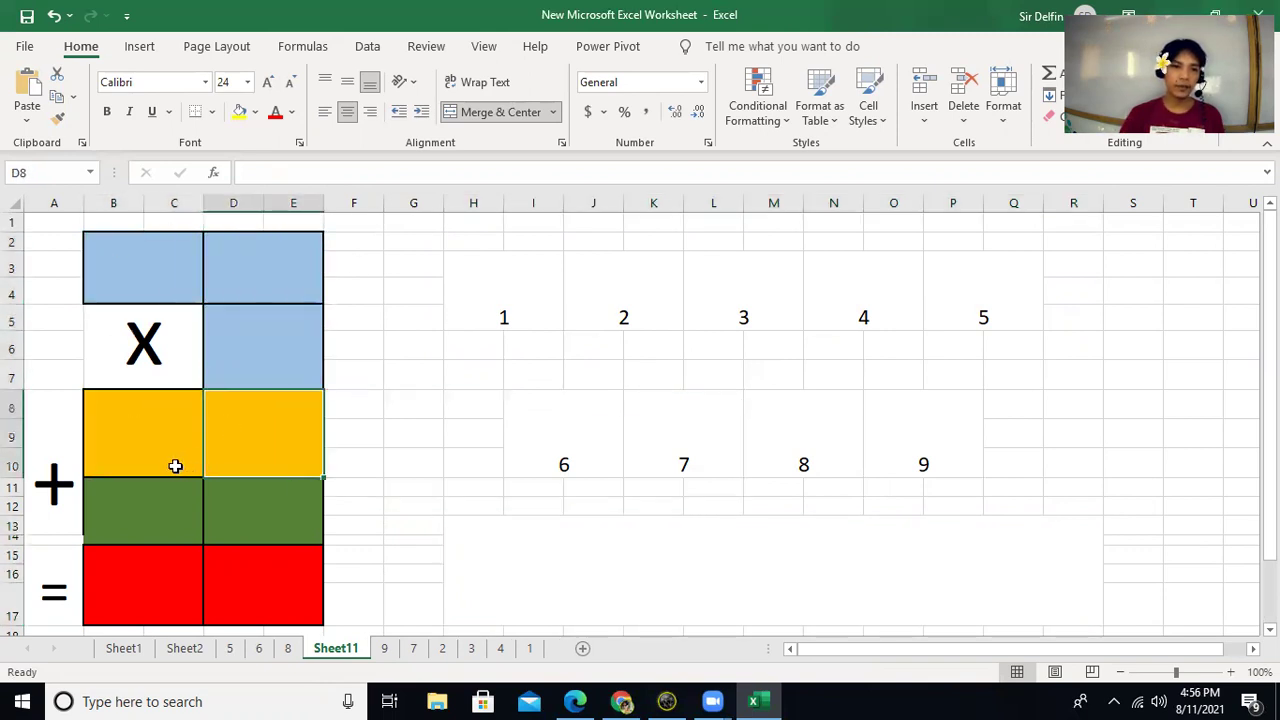
{"action": "left_click", "coordinate": [160, 489]}
{"action": "left_click", "coordinate": [257, 523]}
{"action": "left_click", "coordinate": [142, 562]}
{"action": "left_click", "coordinate": [251, 591]}
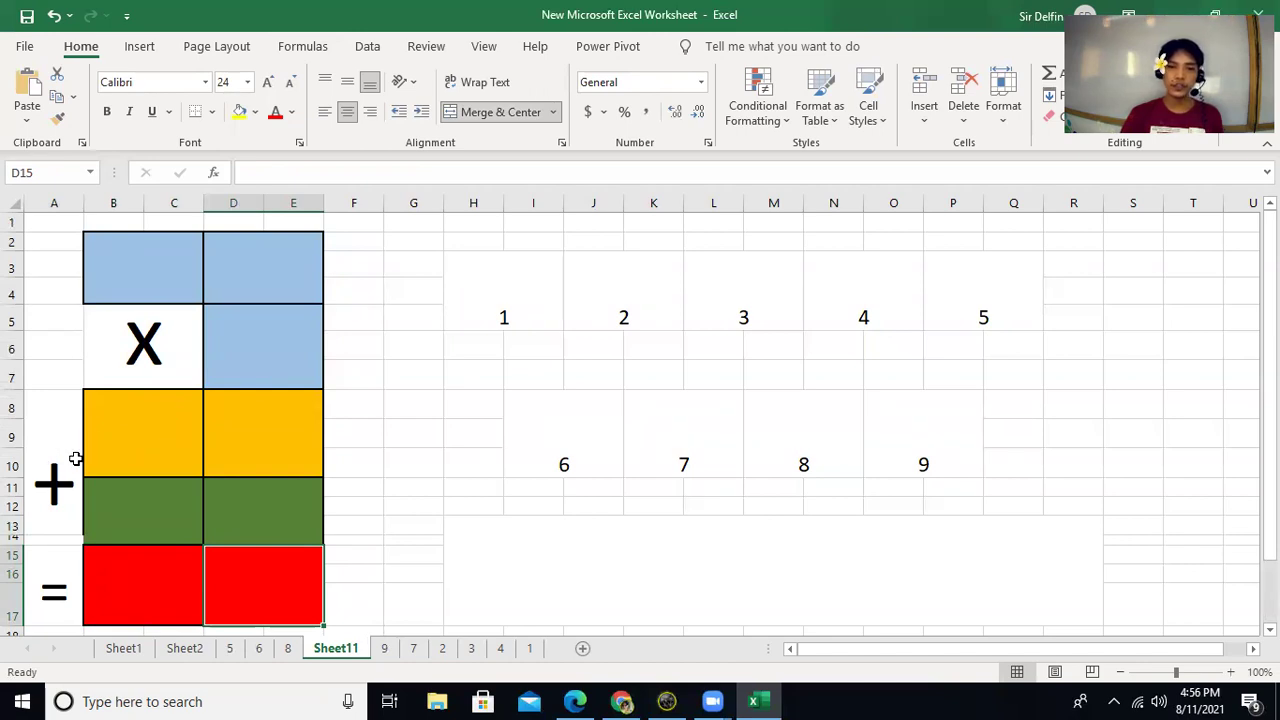
{"action": "left_click", "coordinate": [155, 263]}
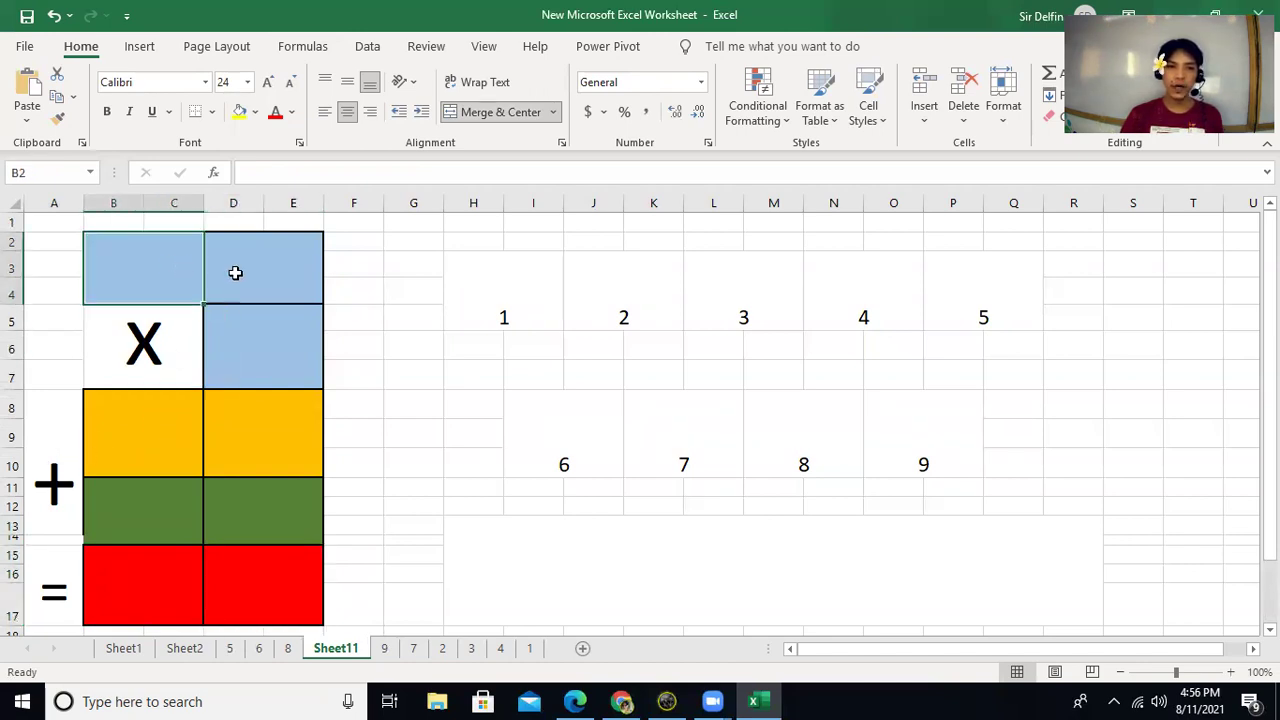
{"action": "left_click", "coordinate": [295, 280]}
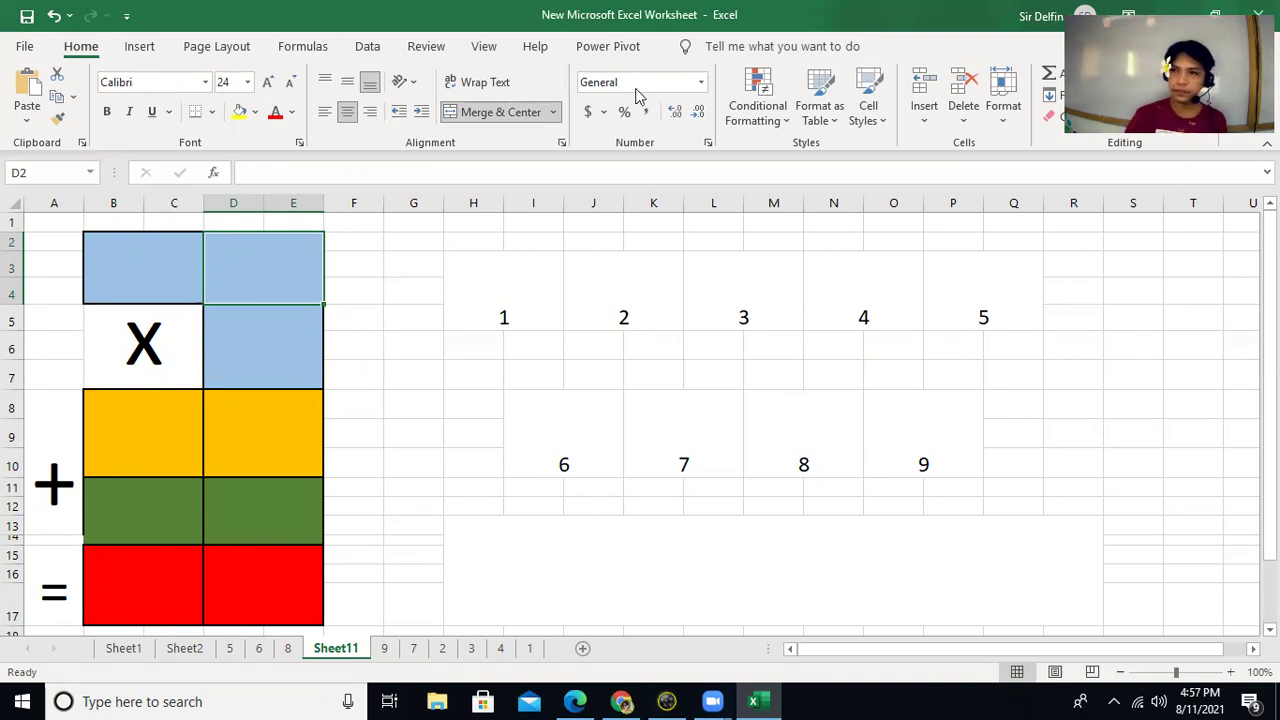
{"action": "left_click", "coordinate": [829, 376]}
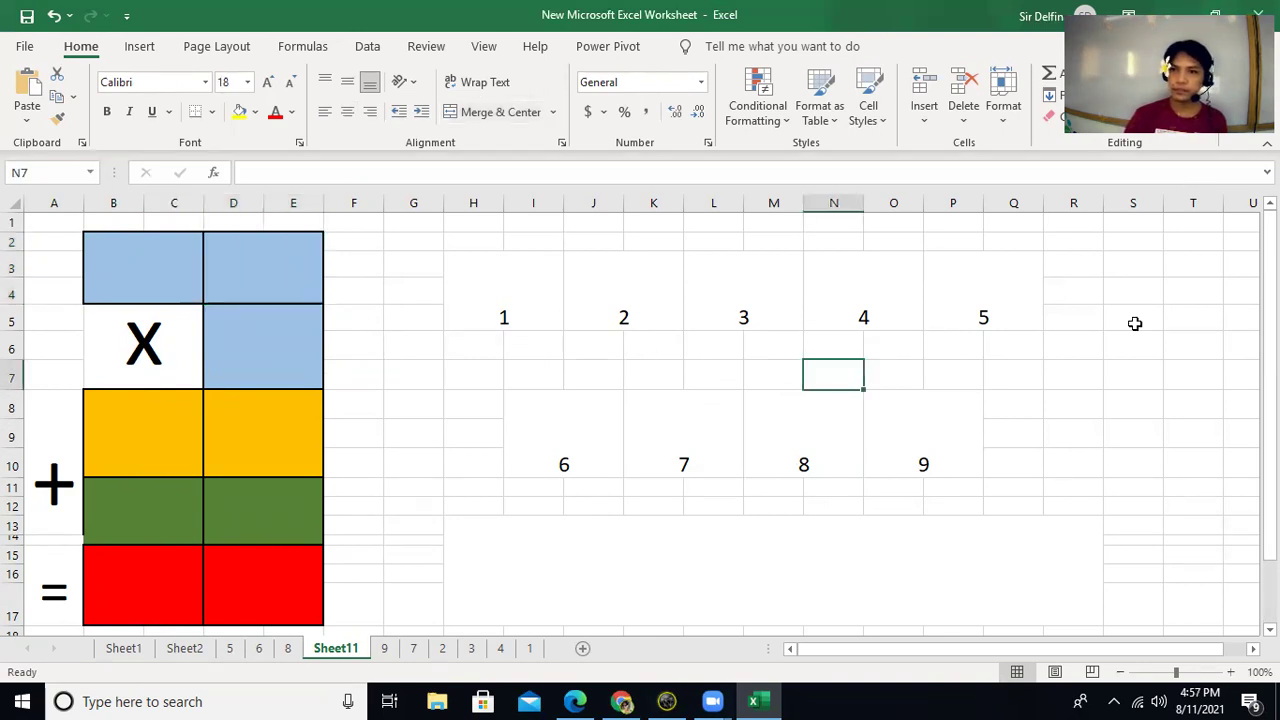